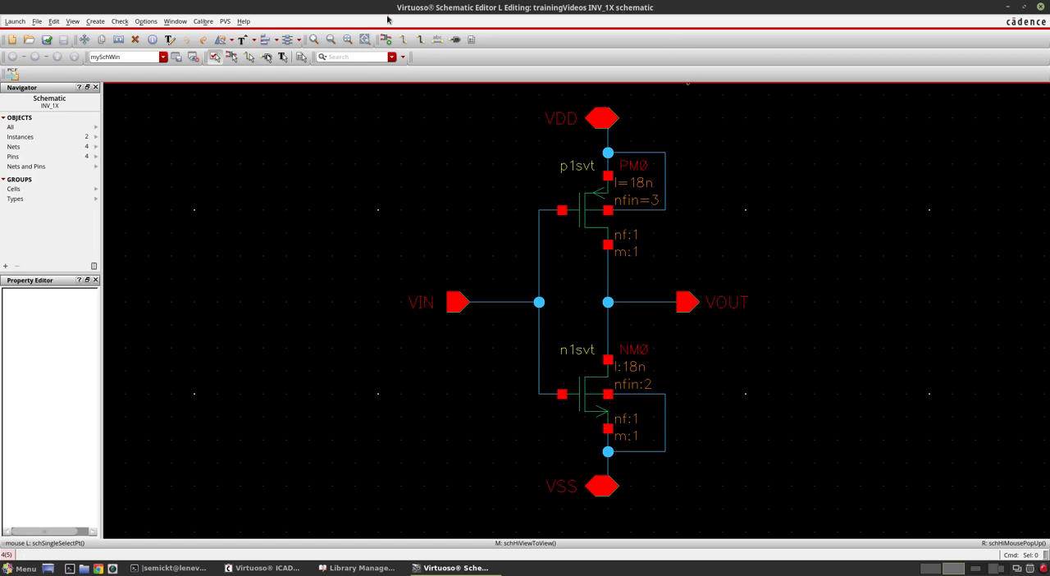
Step: Start generating a symbol cellview from the INV_1X schematic in the trainingVideos library, with schematicSymbol as the data type
{"action": "left_click", "coordinate": [94, 21]}
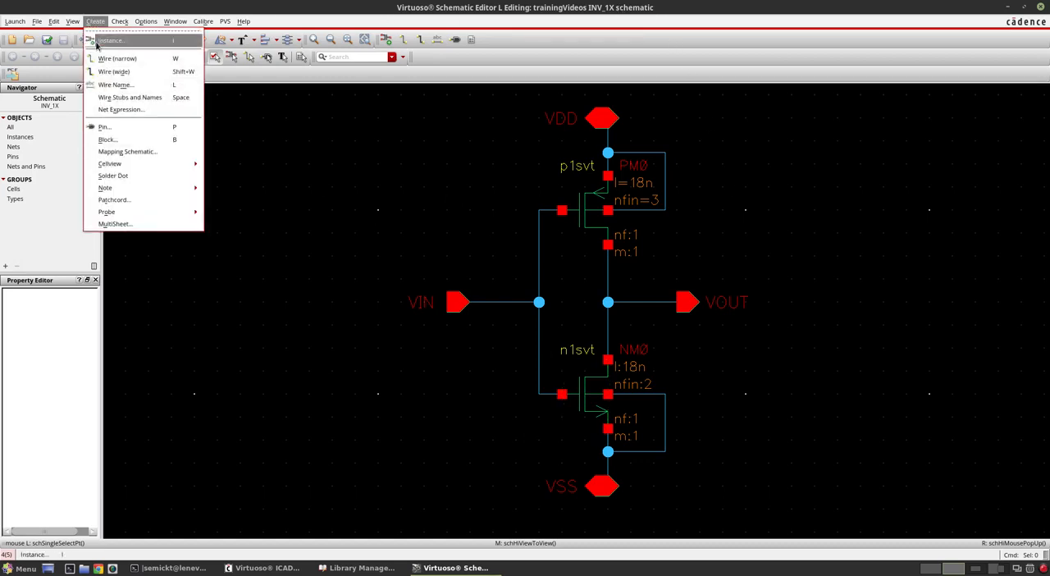
{"action": "mouse_move", "coordinate": [128, 165]}
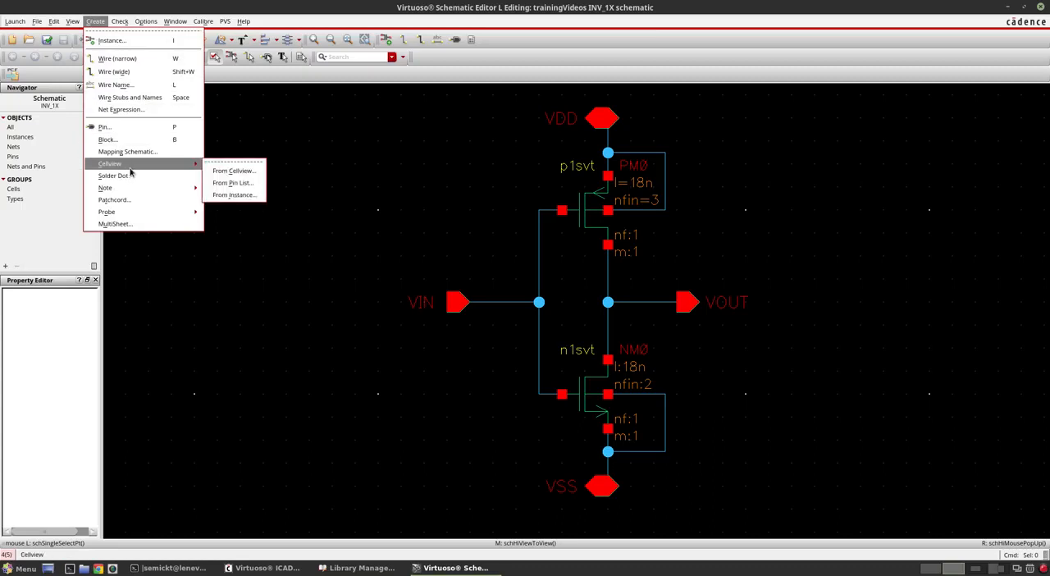
{"action": "left_click", "coordinate": [234, 171]}
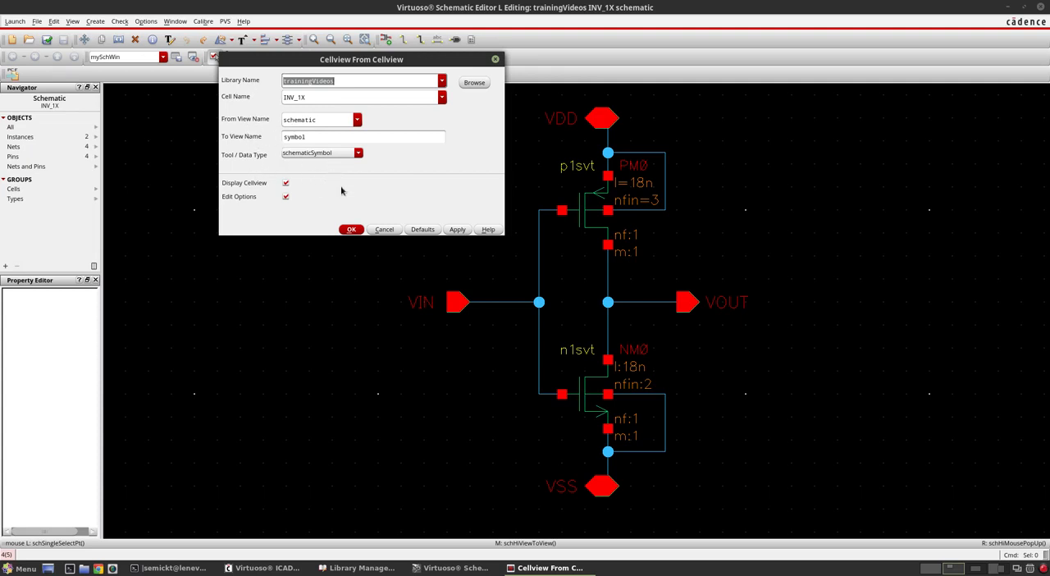
{"action": "left_click", "coordinate": [352, 230]}
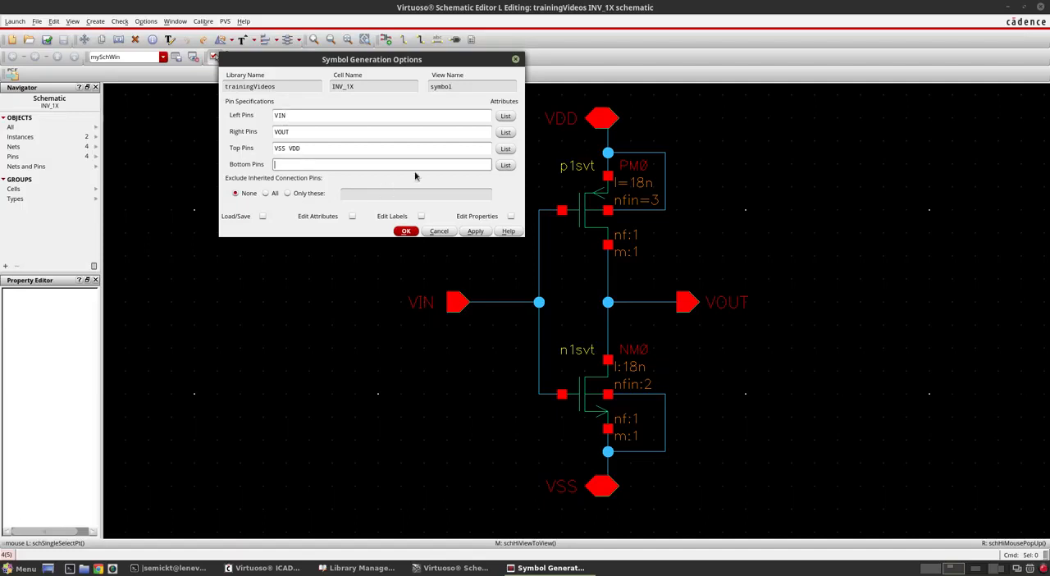
Step: Assign VDD to the top pins and VSS to the bottom pins, generate the symbol, and accept overwriting the base cell CDF
{"action": "left_click_drag", "start_coordinate": [429, 62], "coordinate": [300, 122]}
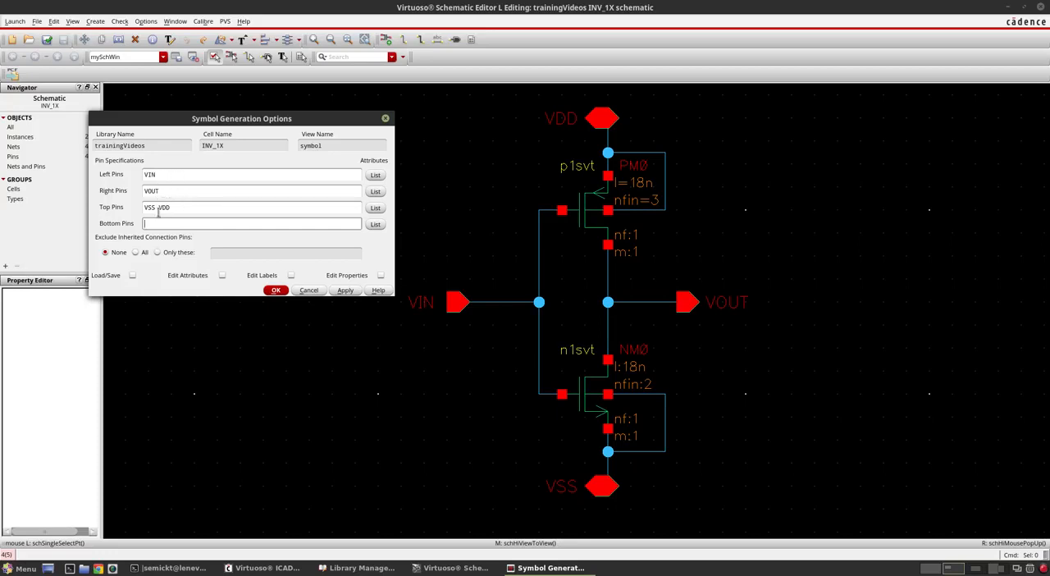
{"action": "left_click_drag", "start_coordinate": [158, 210], "coordinate": [141, 209]}
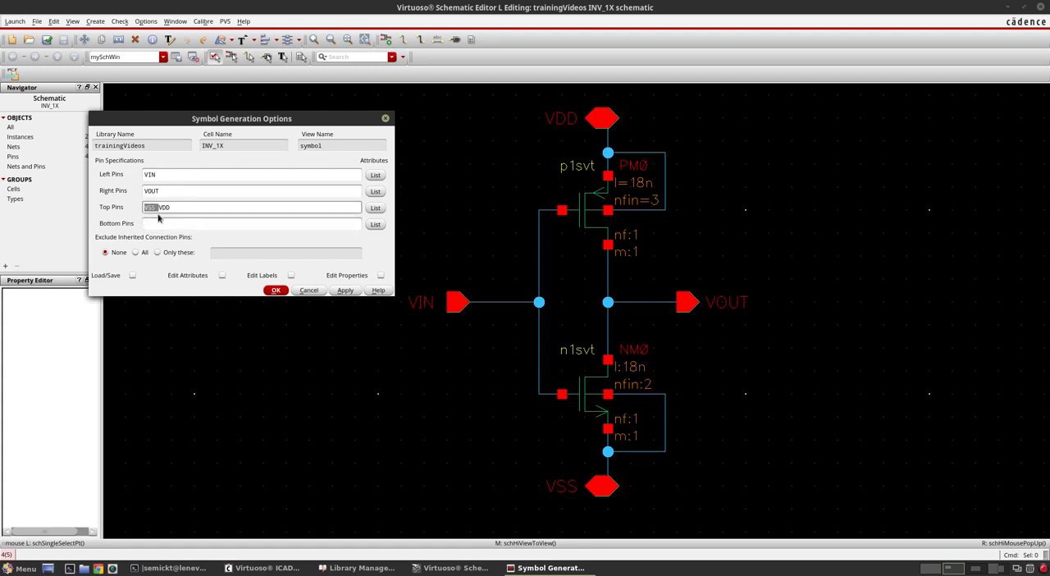
{"action": "key", "text": "BackSpace"}
{"action": "left_click", "coordinate": [180, 223]}
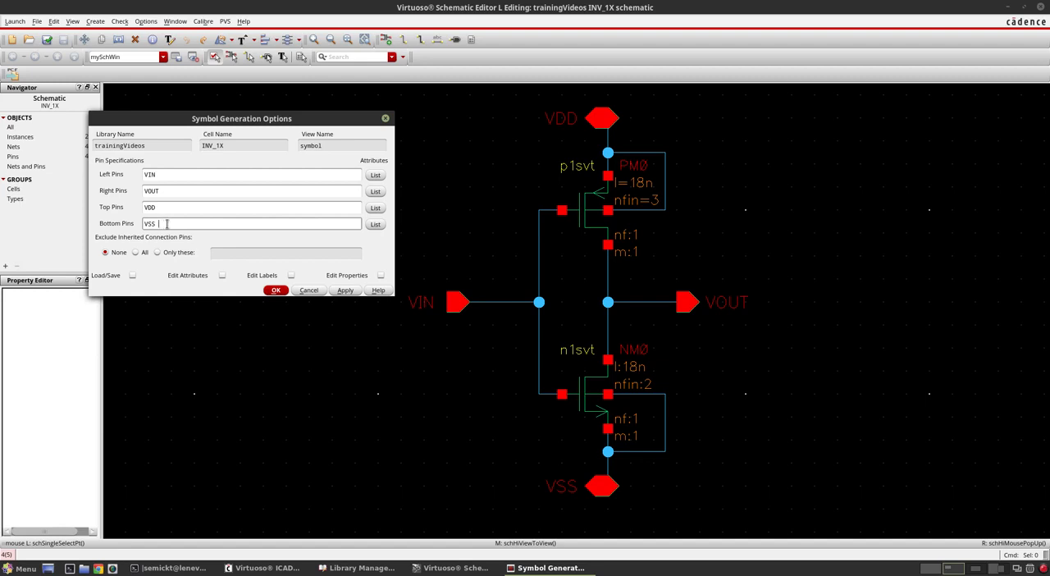
{"action": "left_click", "coordinate": [277, 292]}
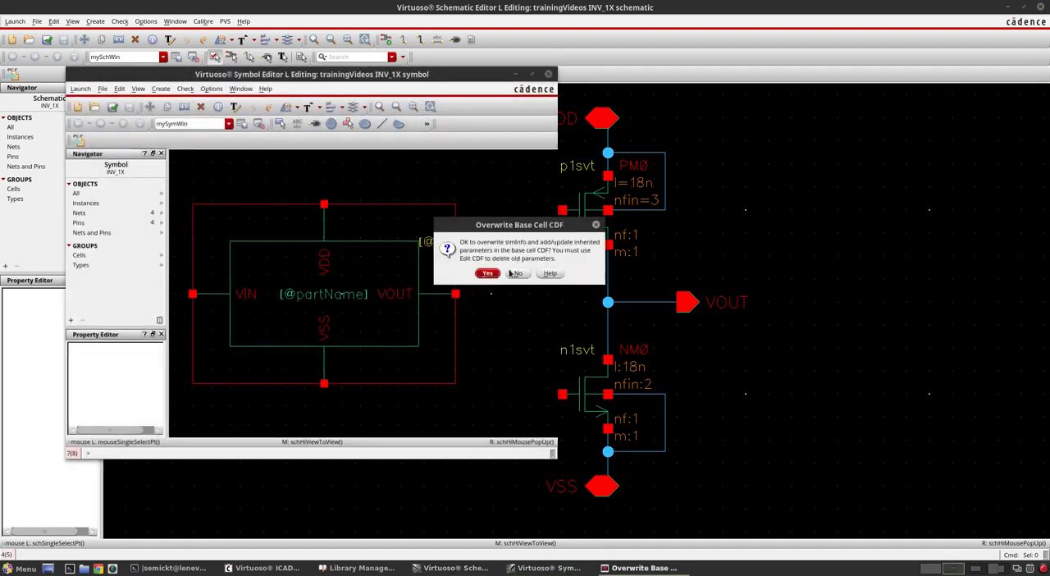
{"action": "left_click", "coordinate": [493, 274]}
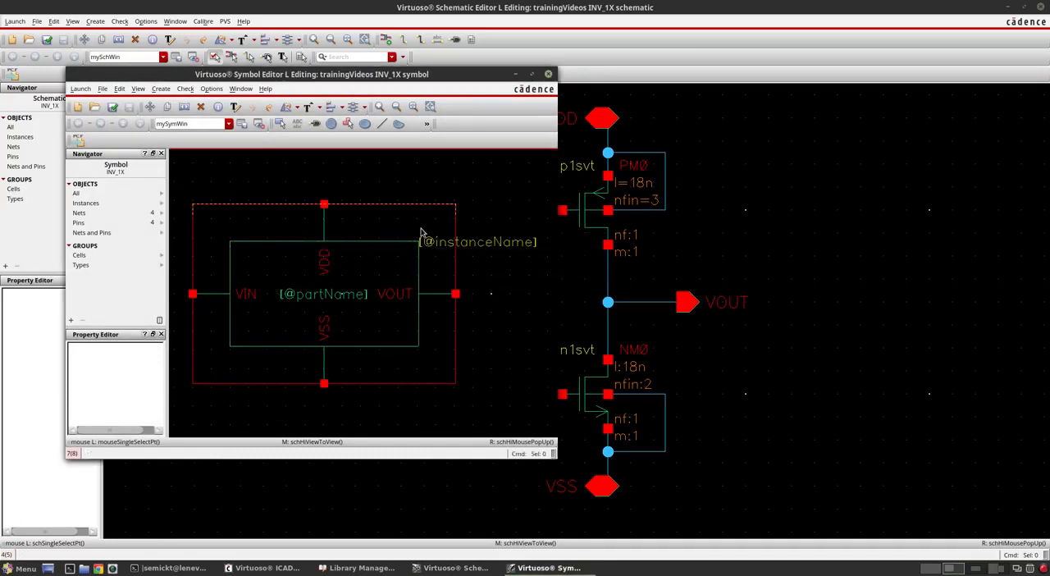
Step: Maximize the generated INV_1X symbol's window and inspect the whole symbol with its four pins
{"action": "left_click", "coordinate": [533, 75]}
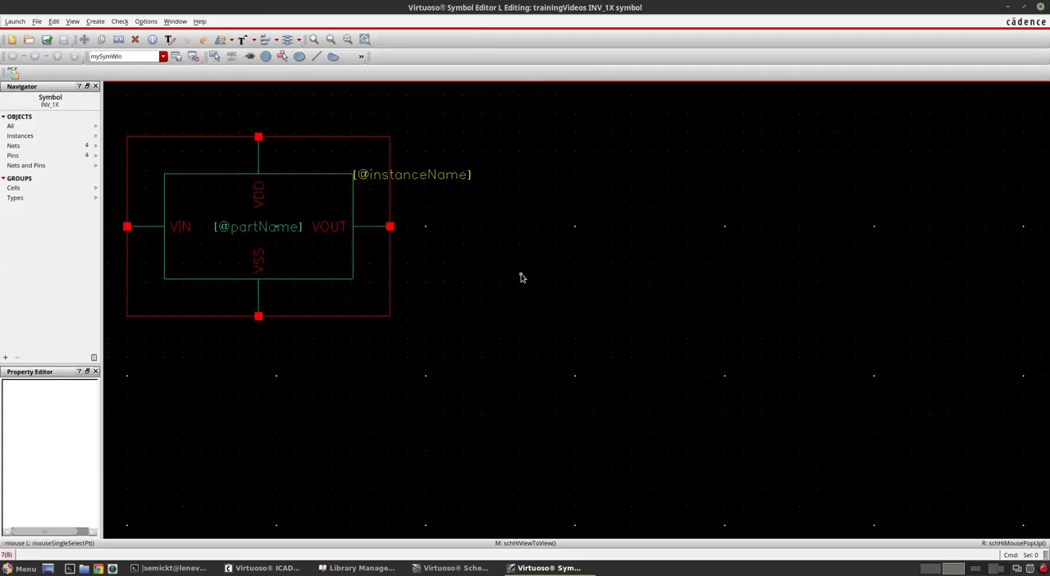
{"action": "key", "text": "f"}
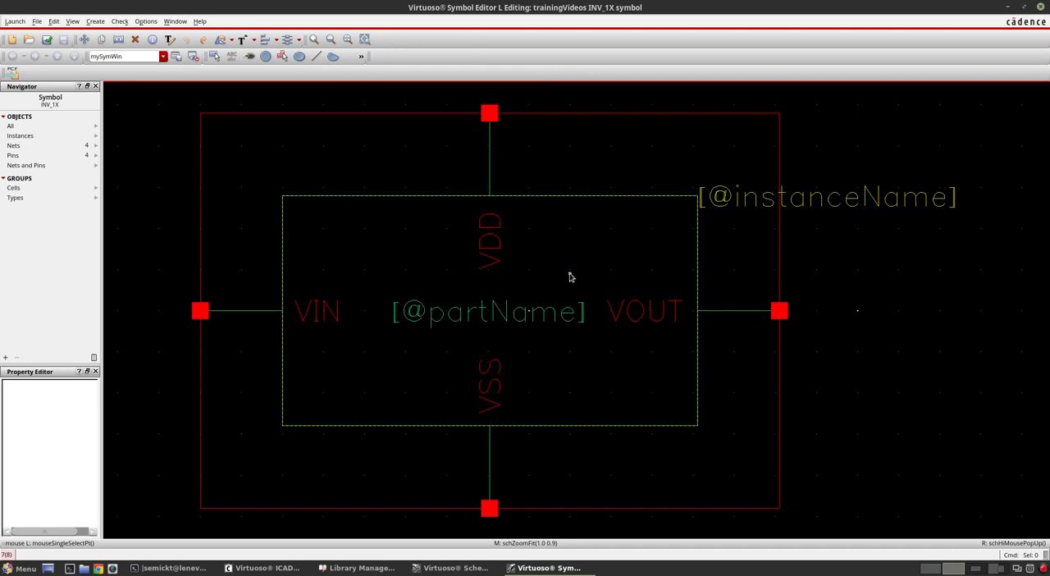
{"action": "scroll", "coordinate": [570, 276], "scroll_direction": "down", "scroll_amount": 1, "text": "ctrl"}
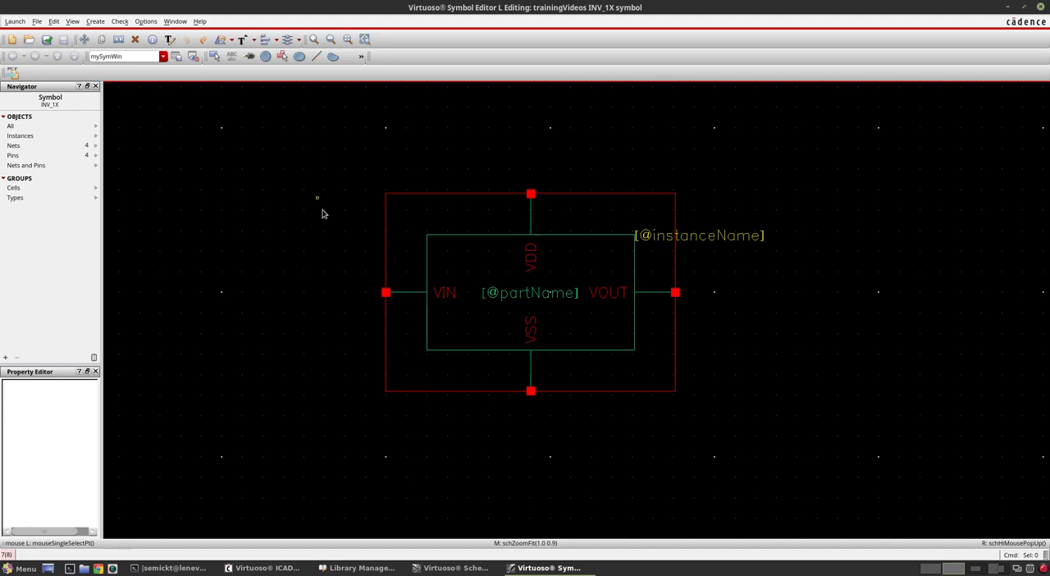
Step: From the Library Manager, open the columnIOHD schematic in memoryCompiler's HD columnHD category, view it full-screen, and close it
{"action": "left_click", "coordinate": [364, 567]}
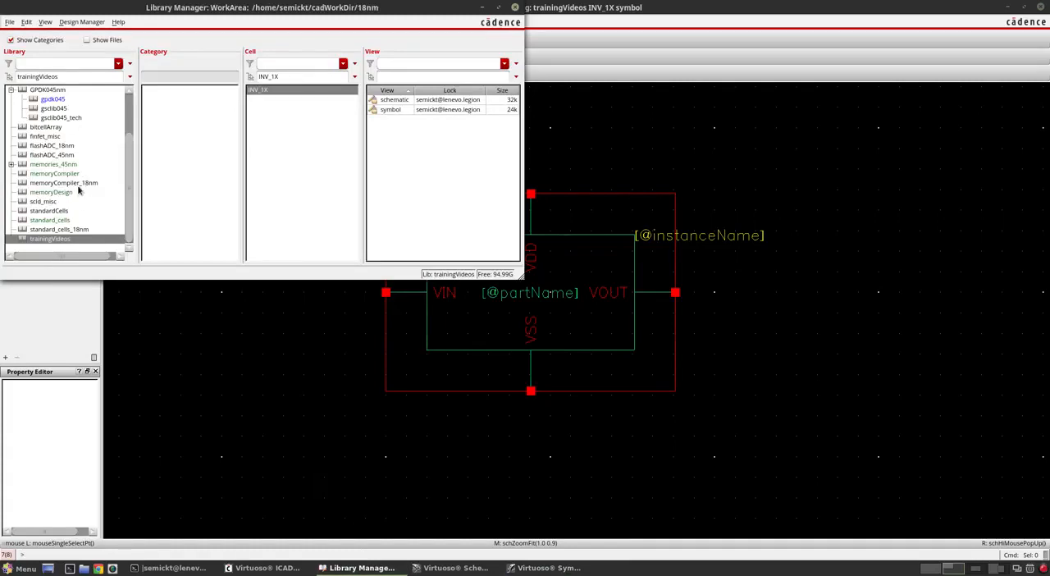
{"action": "left_click", "coordinate": [55, 174]}
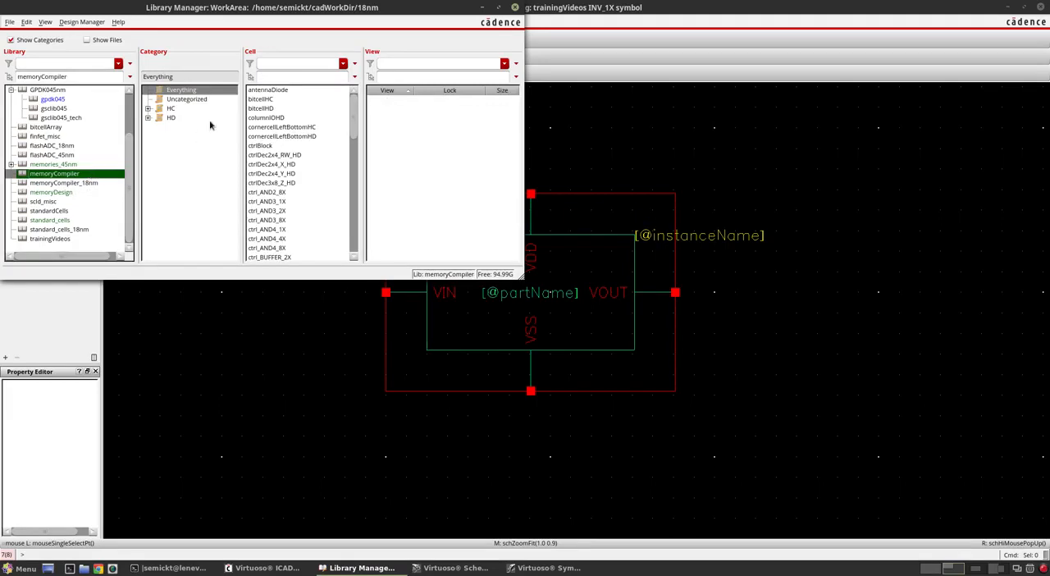
{"action": "left_click", "coordinate": [149, 118]}
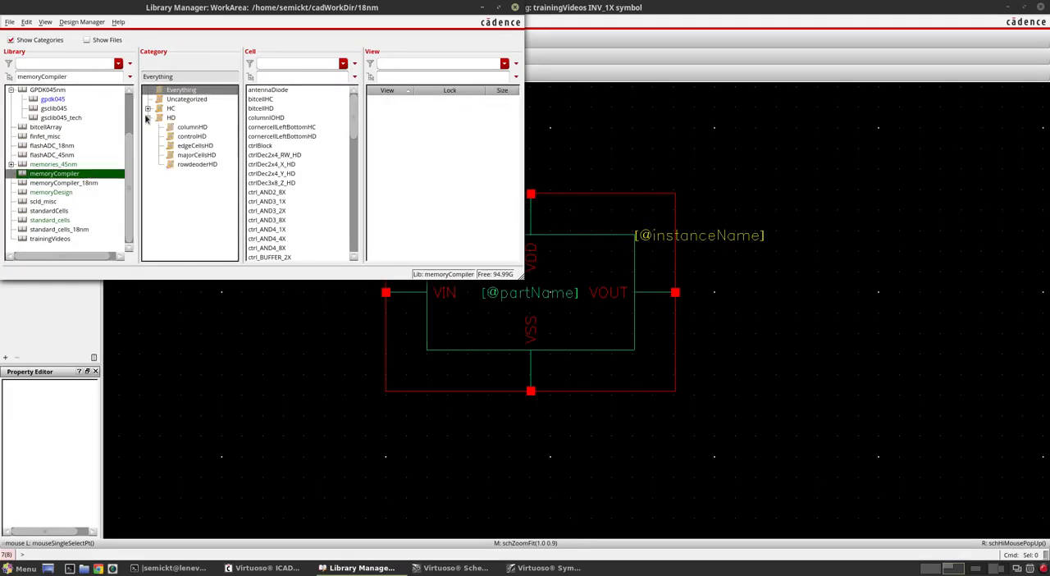
{"action": "left_click", "coordinate": [192, 127]}
{"action": "left_click", "coordinate": [261, 99]}
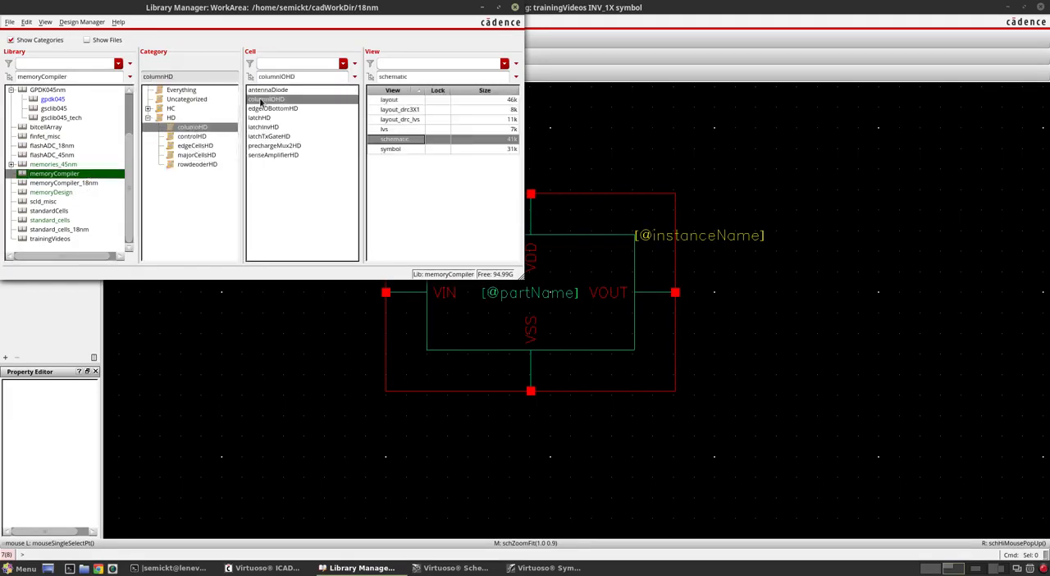
{"action": "double_click", "coordinate": [407, 139]}
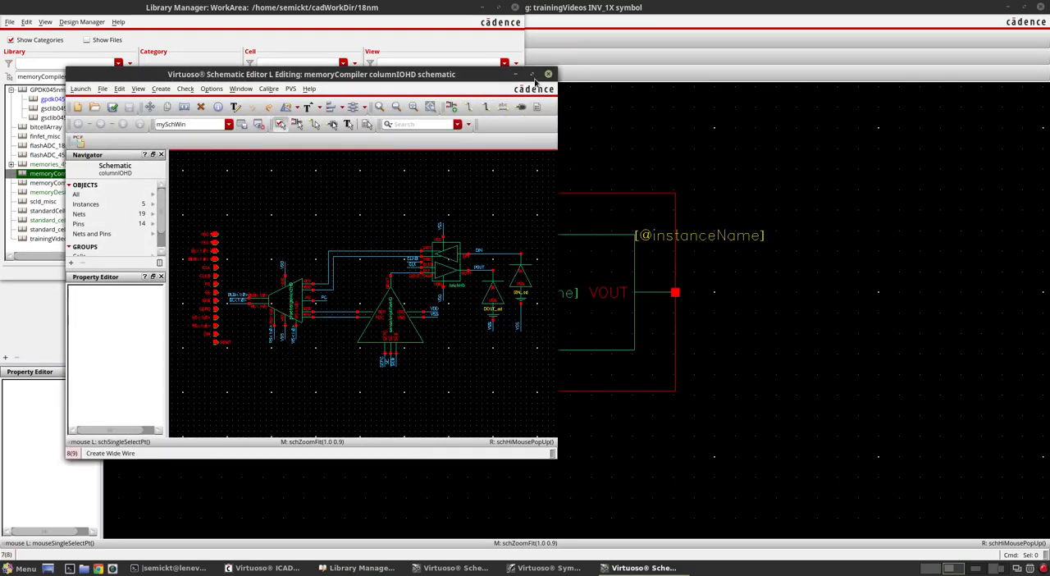
{"action": "left_click", "coordinate": [532, 75]}
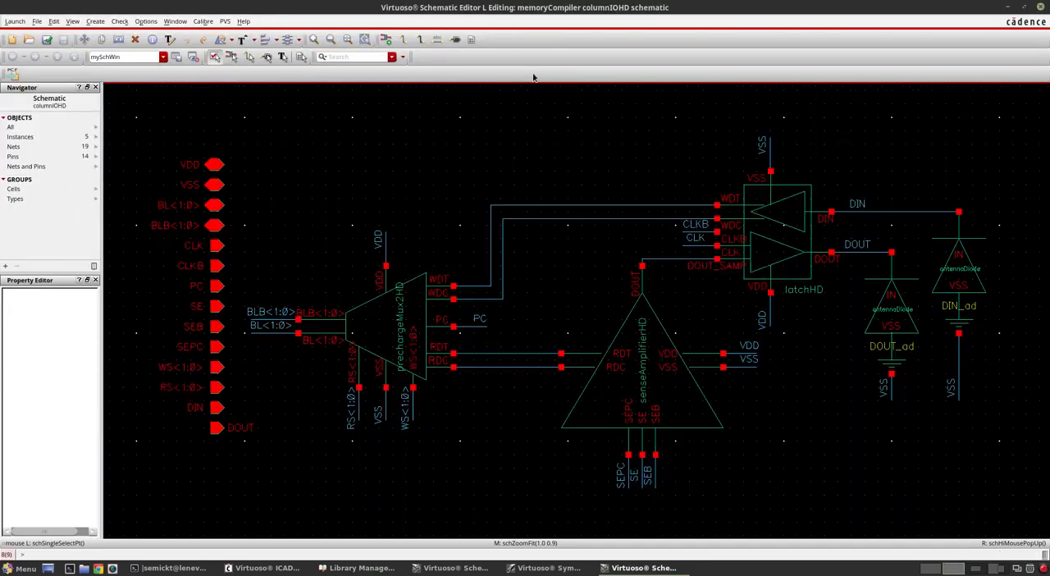
{"action": "key", "text": "f"}
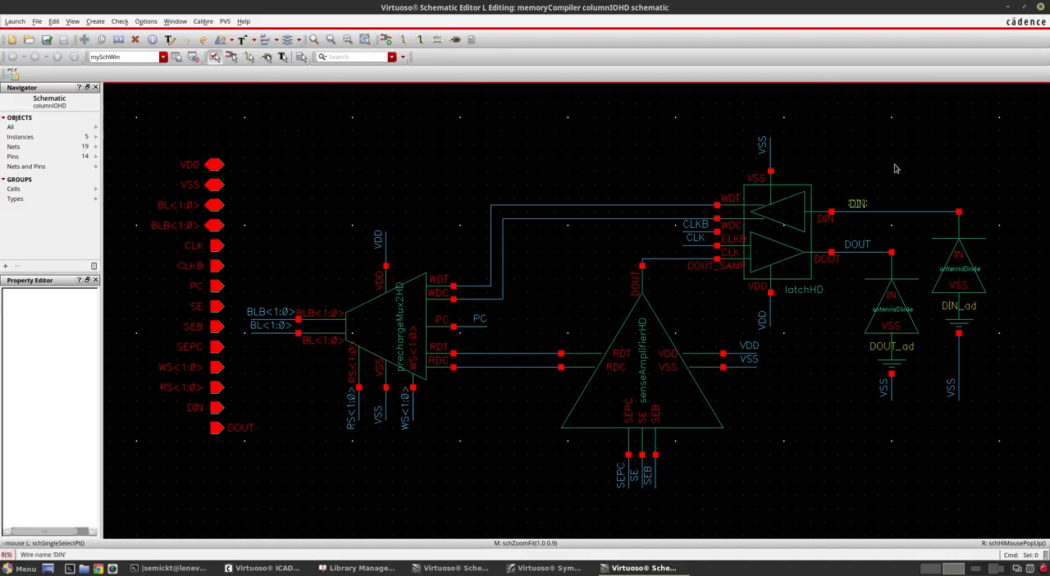
{"action": "left_click", "coordinate": [1040, 6]}
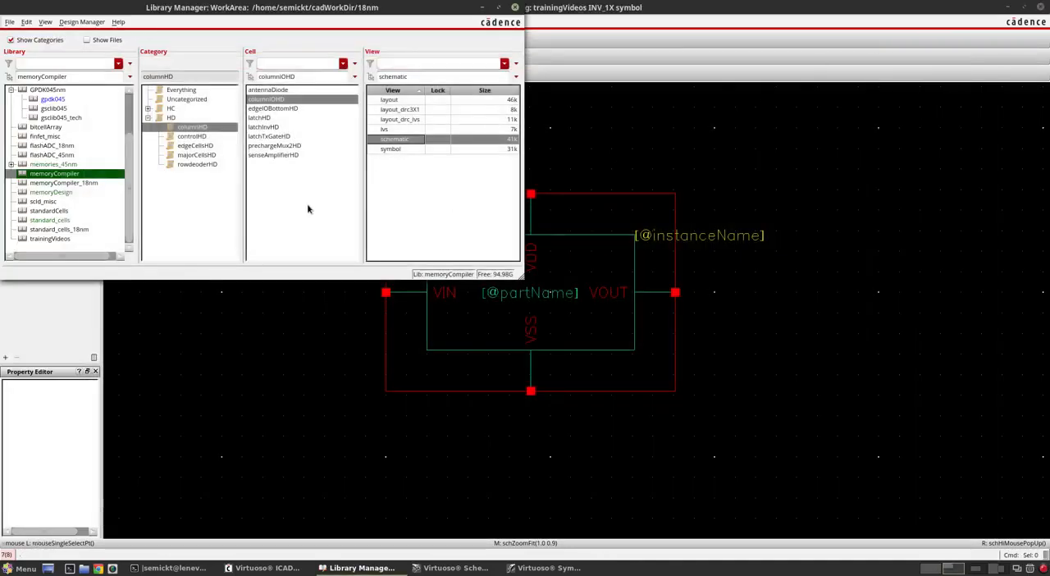
Step: Open the ADC schematic from the flashADC_45nm library, maximize its window, and fit the whole design in view
{"action": "scroll", "coordinate": [70, 144], "scroll_direction": "up", "scroll_amount": 2}
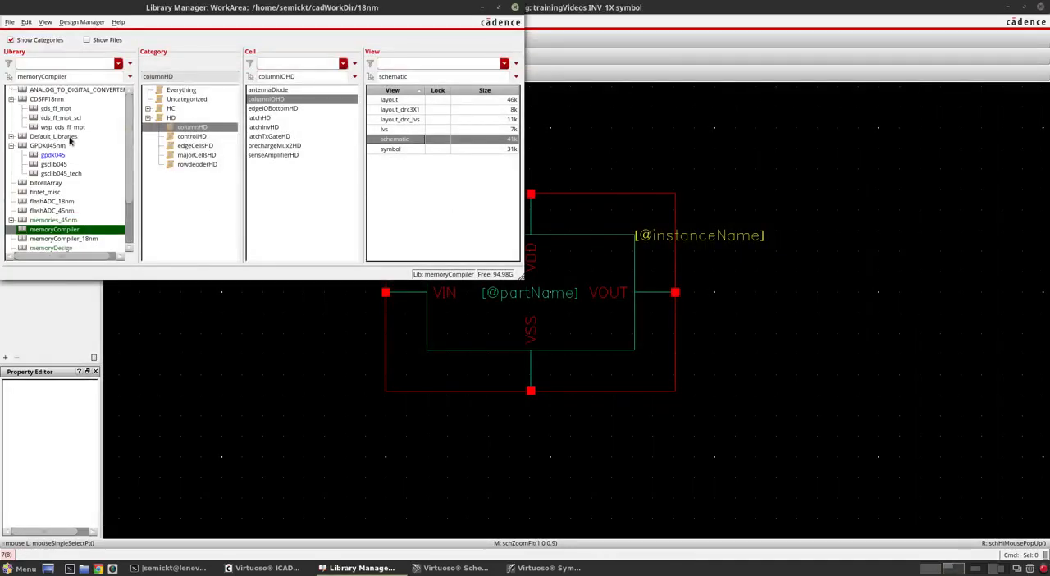
{"action": "left_click", "coordinate": [79, 211]}
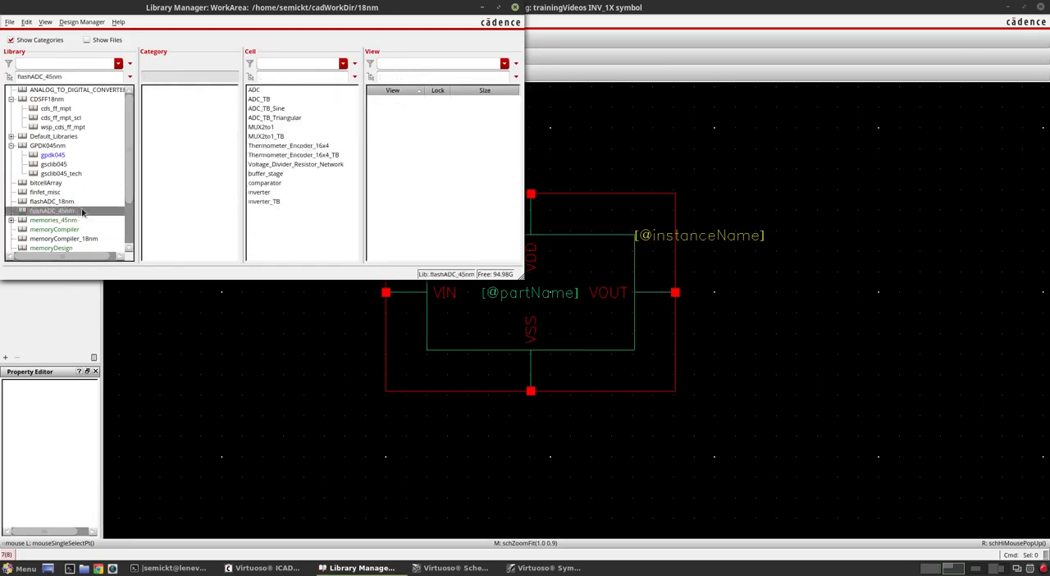
{"action": "left_click", "coordinate": [256, 89]}
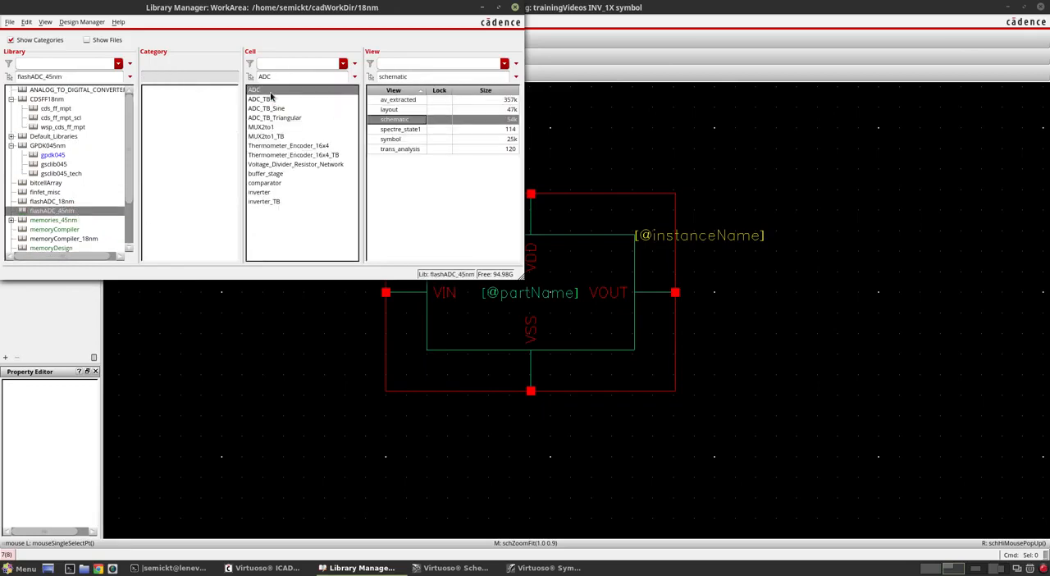
{"action": "double_click", "coordinate": [380, 120]}
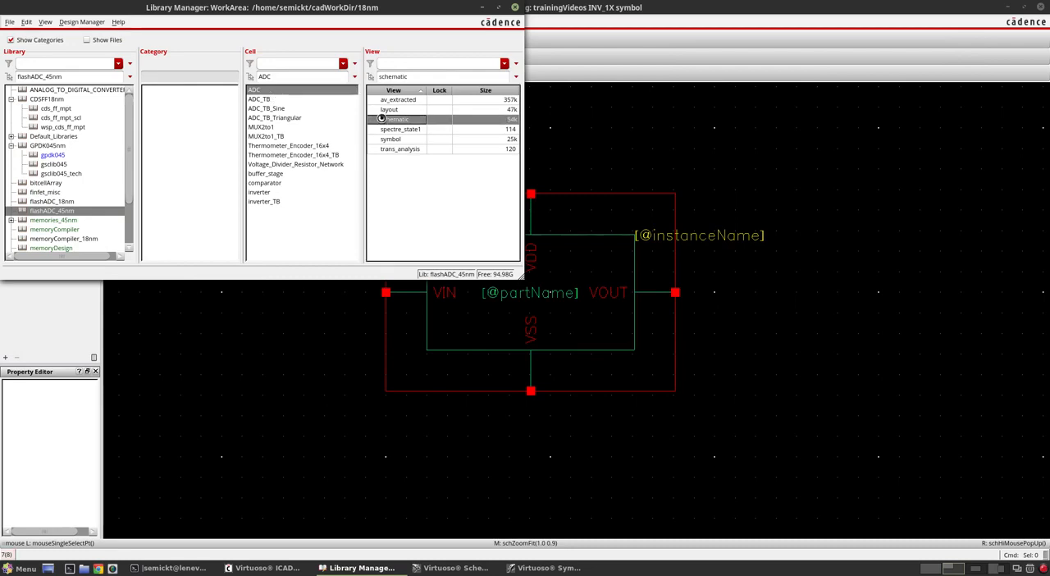
{"action": "left_click", "coordinate": [531, 74]}
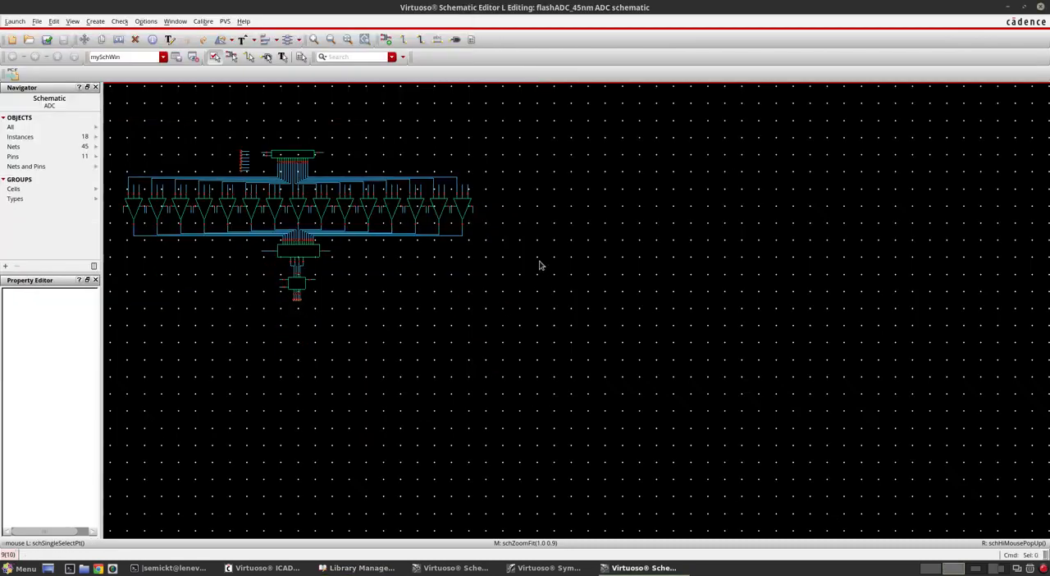
{"action": "key", "text": "f"}
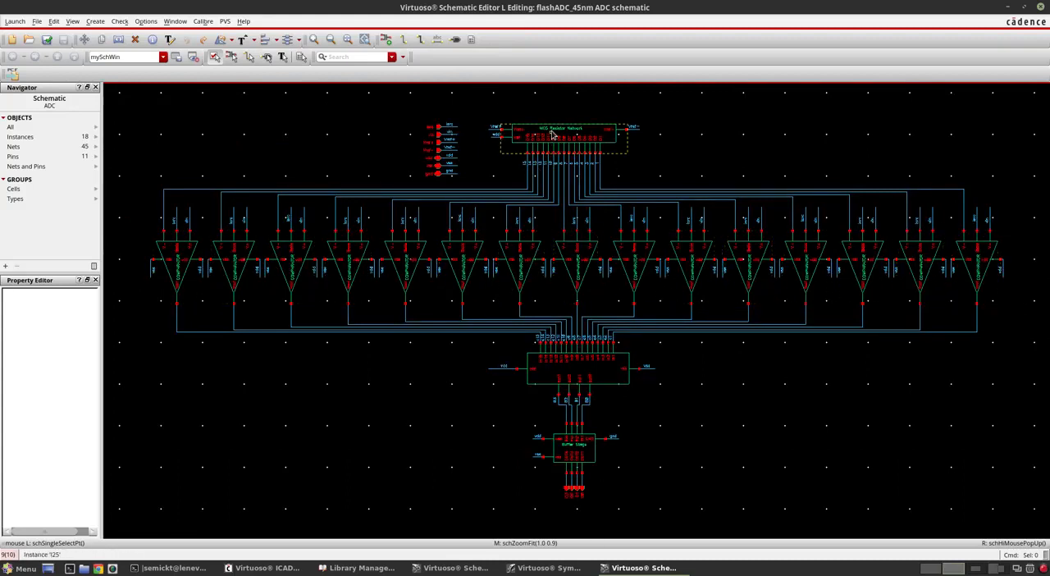
Step: Examine the ADC schematic's MOS Resistor Network, comparator row, thermometer-to-binary code converter, and Buffer Stage symbols up close
{"action": "scroll", "coordinate": [552, 132], "scroll_direction": "up", "scroll_amount": 3}
{"action": "scroll", "coordinate": [566, 129], "scroll_direction": "down", "scroll_amount": 2}
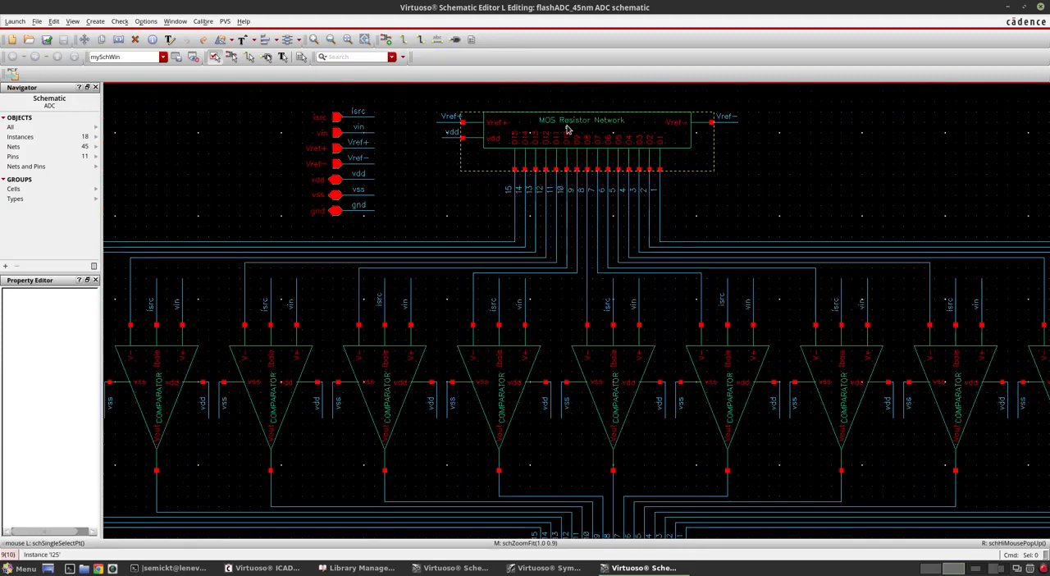
{"action": "scroll", "coordinate": [568, 125], "scroll_direction": "down", "scroll_amount": 2}
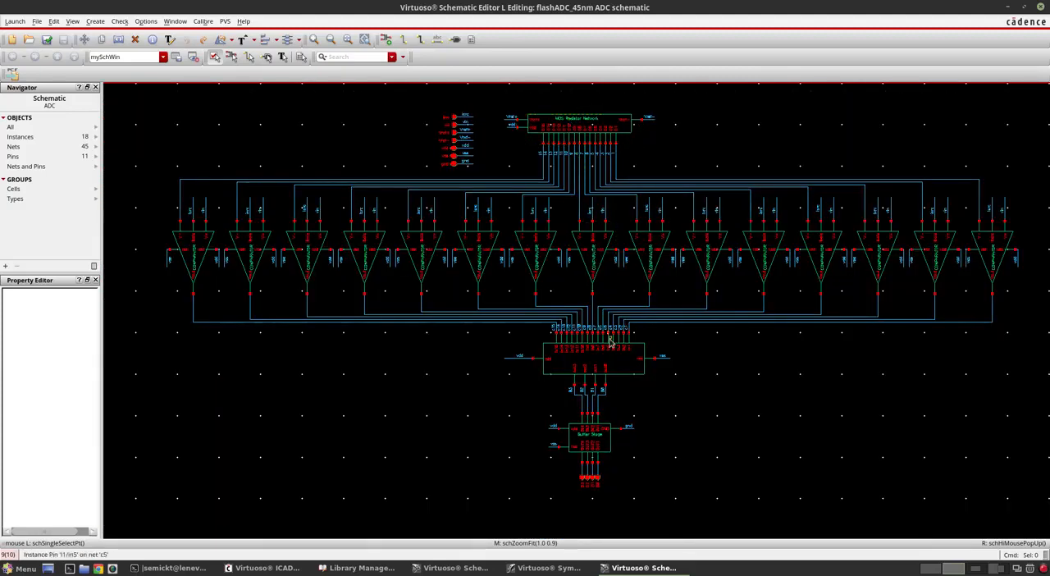
{"action": "scroll", "coordinate": [610, 366], "scroll_direction": "up", "scroll_amount": 4}
{"action": "scroll", "coordinate": [621, 293], "scroll_direction": "down", "scroll_amount": 2}
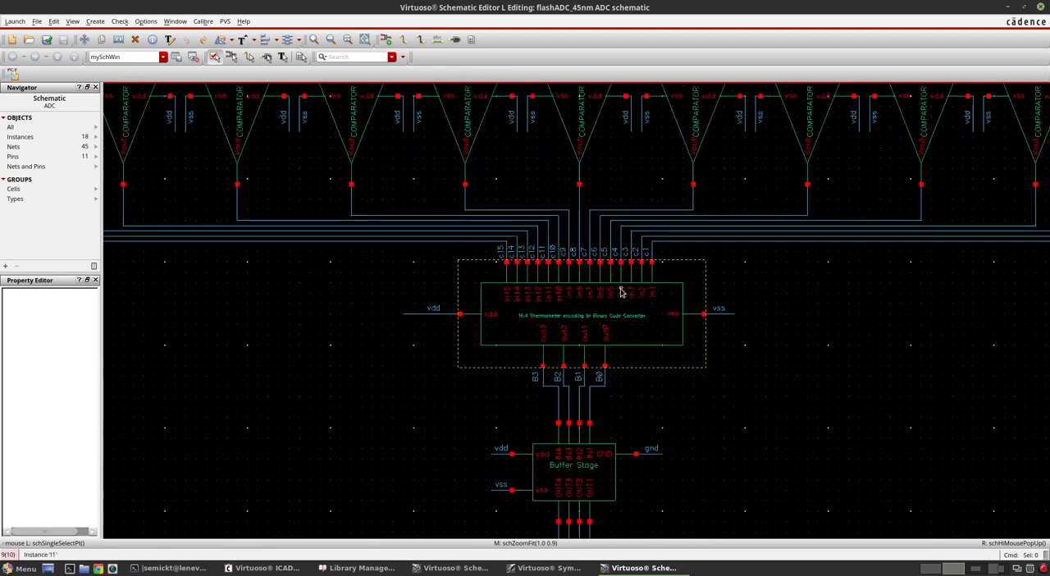
{"action": "scroll", "coordinate": [574, 377], "scroll_direction": "down", "scroll_amount": 2}
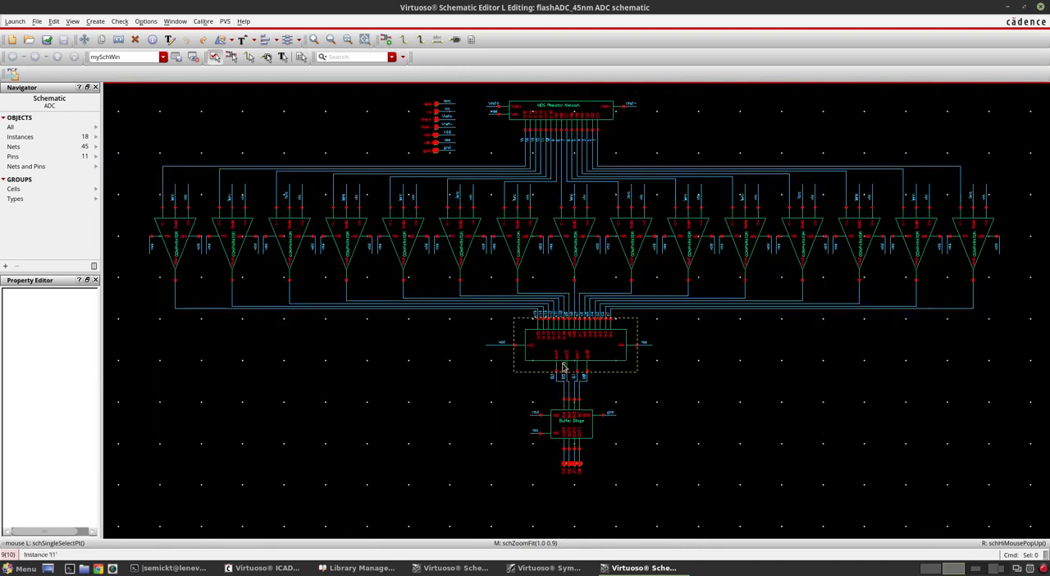
{"action": "scroll", "coordinate": [561, 356], "scroll_direction": "up", "scroll_amount": 2}
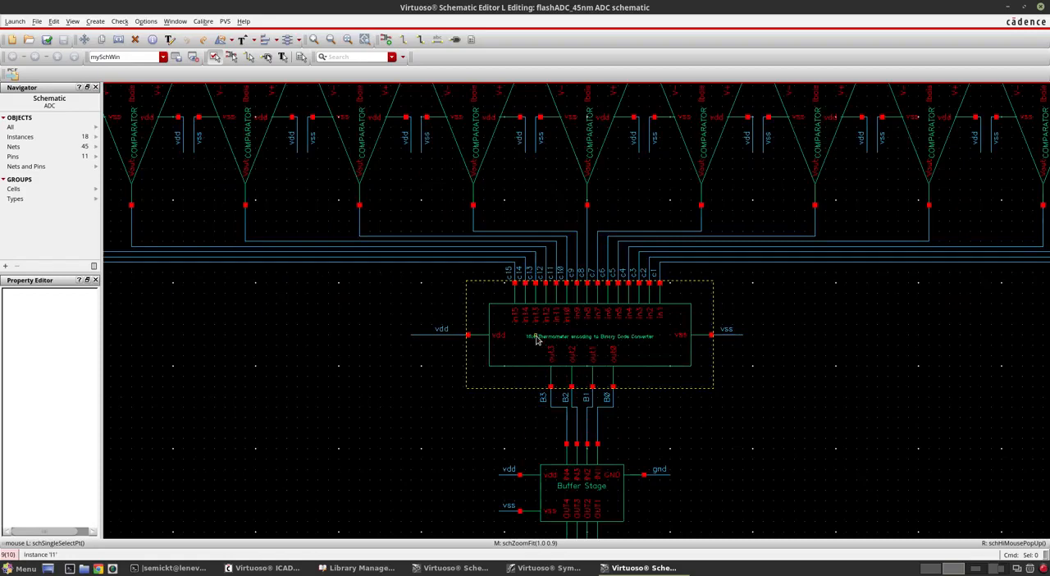
{"action": "scroll", "coordinate": [538, 341], "scroll_direction": "down", "scroll_amount": 2}
{"action": "scroll", "coordinate": [556, 425], "scroll_direction": "up", "scroll_amount": 2}
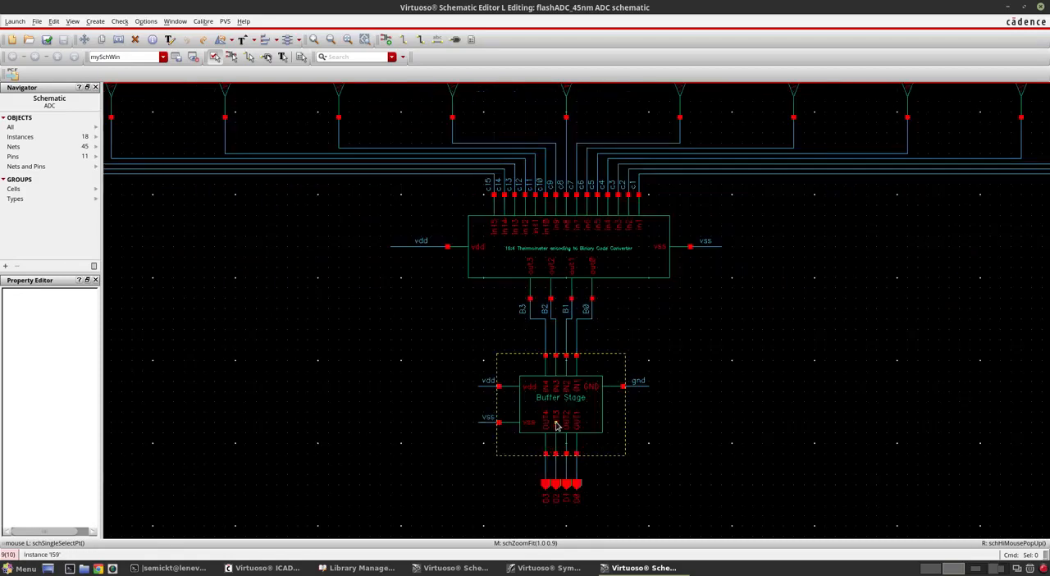
{"action": "scroll", "coordinate": [557, 425], "scroll_direction": "down", "scroll_amount": 2}
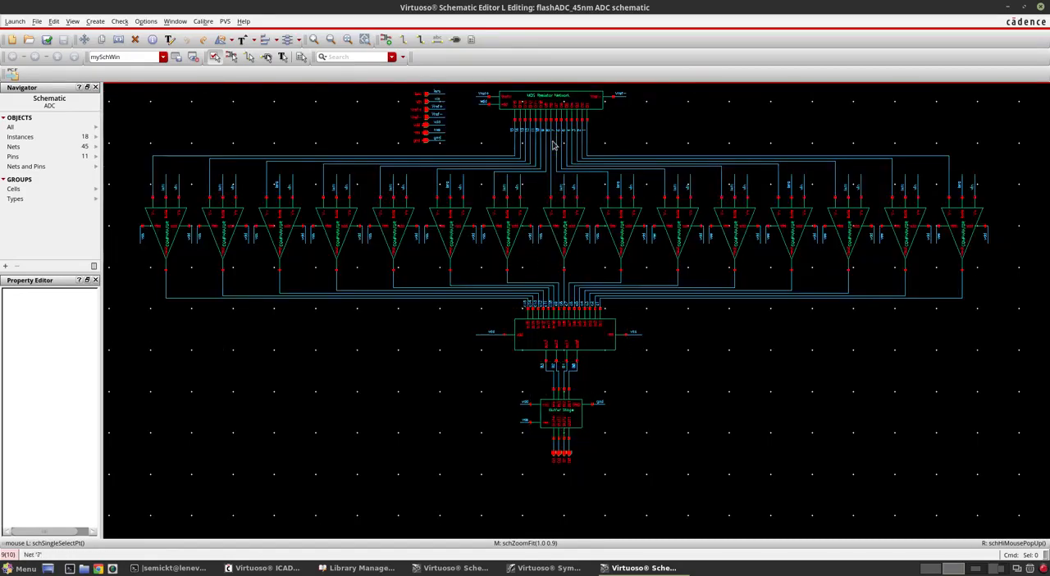
{"action": "scroll", "coordinate": [538, 107], "scroll_direction": "up", "scroll_amount": 2}
{"action": "scroll", "coordinate": [604, 199], "scroll_direction": "down", "scroll_amount": 2}
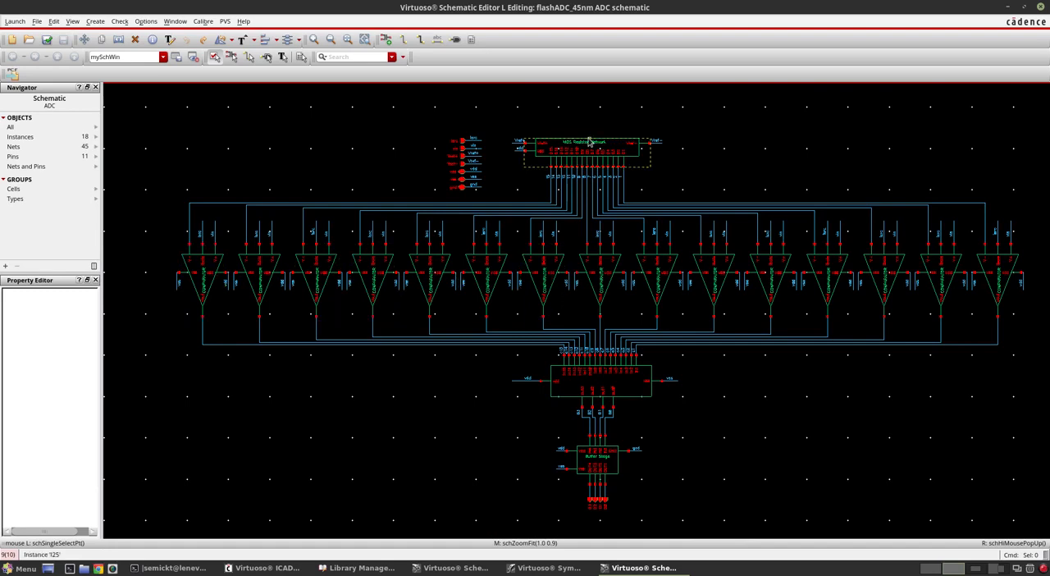
{"action": "scroll", "coordinate": [588, 142], "scroll_direction": "up", "scroll_amount": 2}
{"action": "scroll", "coordinate": [519, 176], "scroll_direction": "down", "scroll_amount": 2}
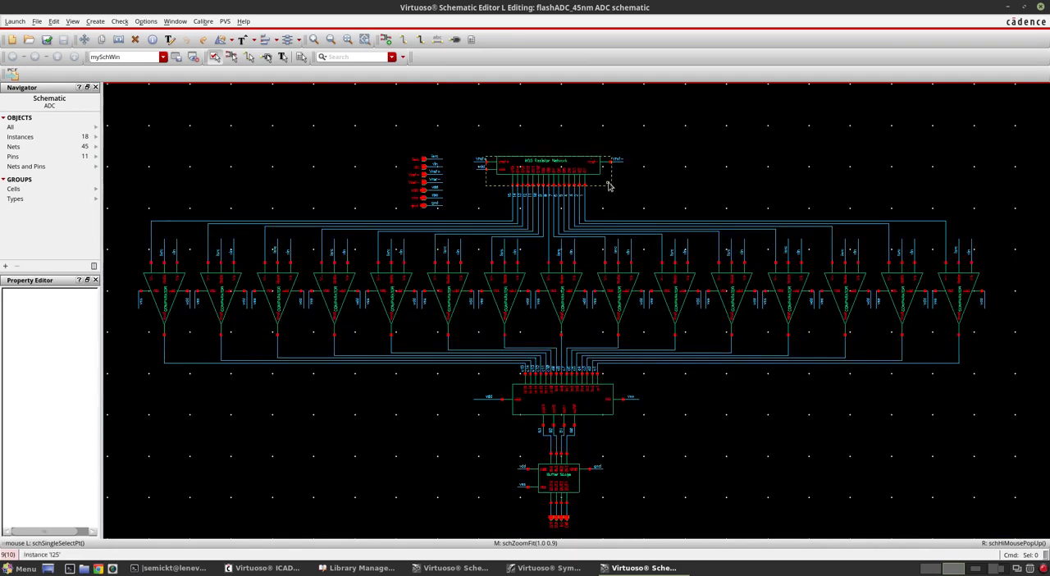
Step: Close the ADC schematic and delete the green inner body rectangle from the INV_1X symbol
{"action": "left_click", "coordinate": [1040, 7]}
{"action": "left_click", "coordinate": [827, 374]}
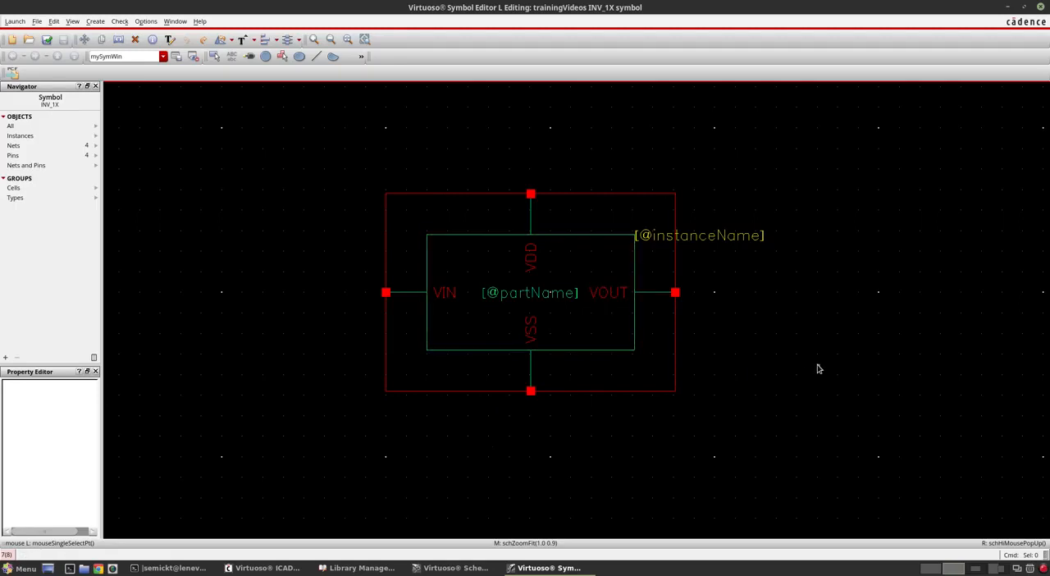
{"action": "left_click", "coordinate": [582, 316]}
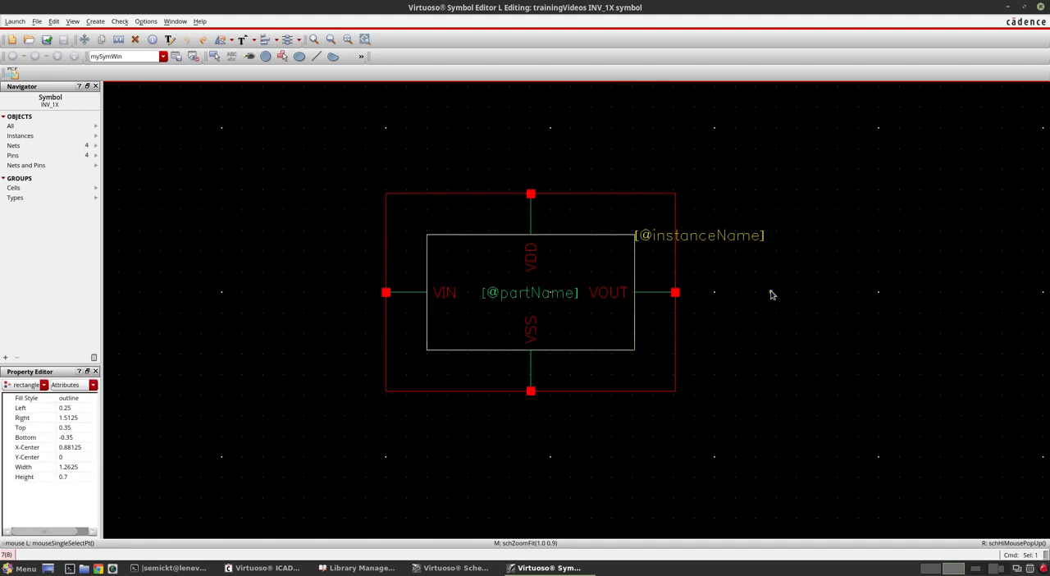
{"action": "key", "text": "Delete"}
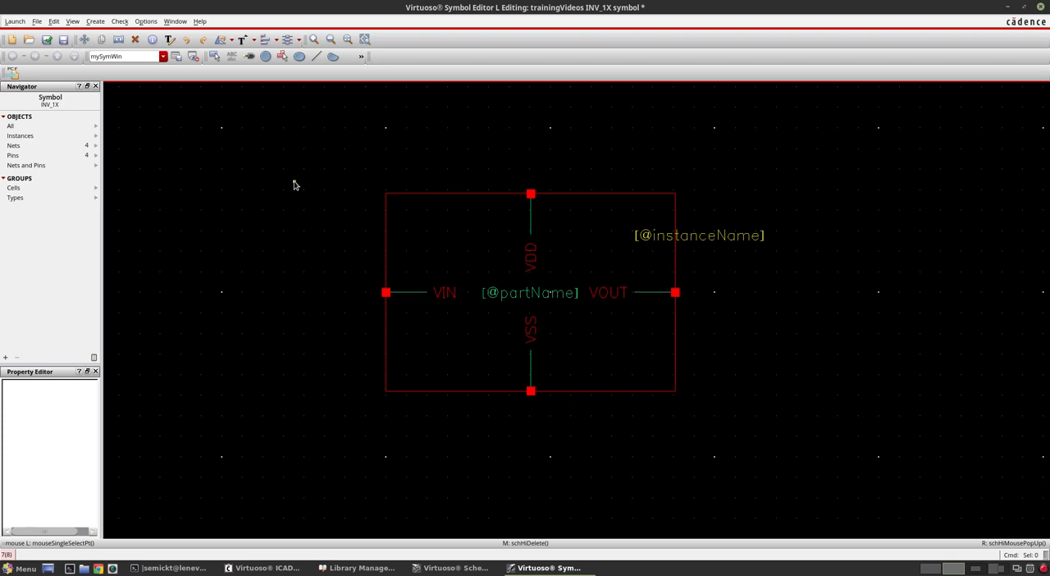
Step: Set the symbol editor's grid snap spacing to 0.001 in the display options
{"action": "key", "text": "e"}
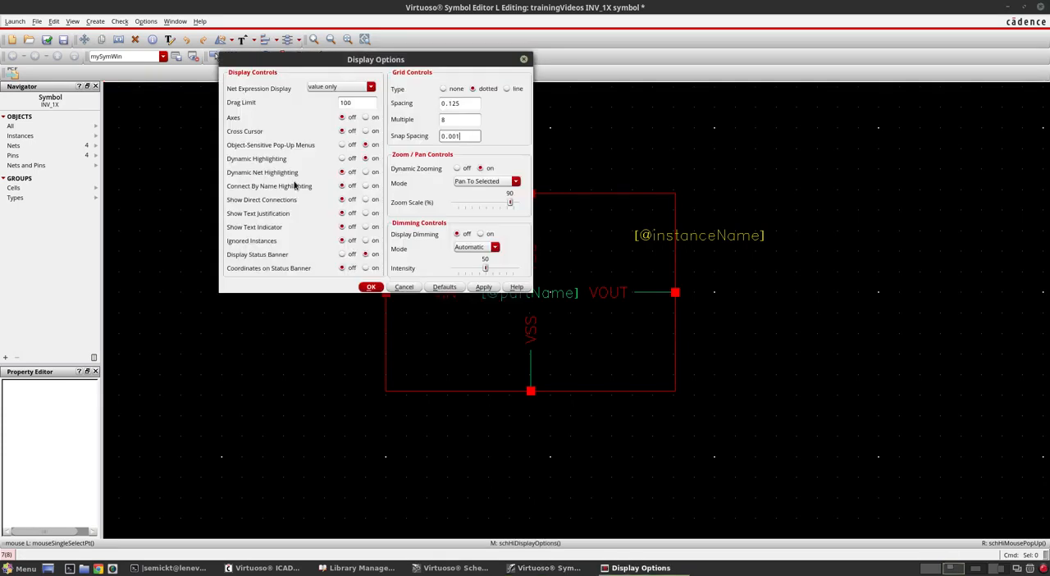
{"action": "key", "text": "BackSpace"}
{"action": "key", "text": "BackSpace"}
{"action": "type", "text": "01"}
{"action": "left_click", "coordinate": [372, 287]}
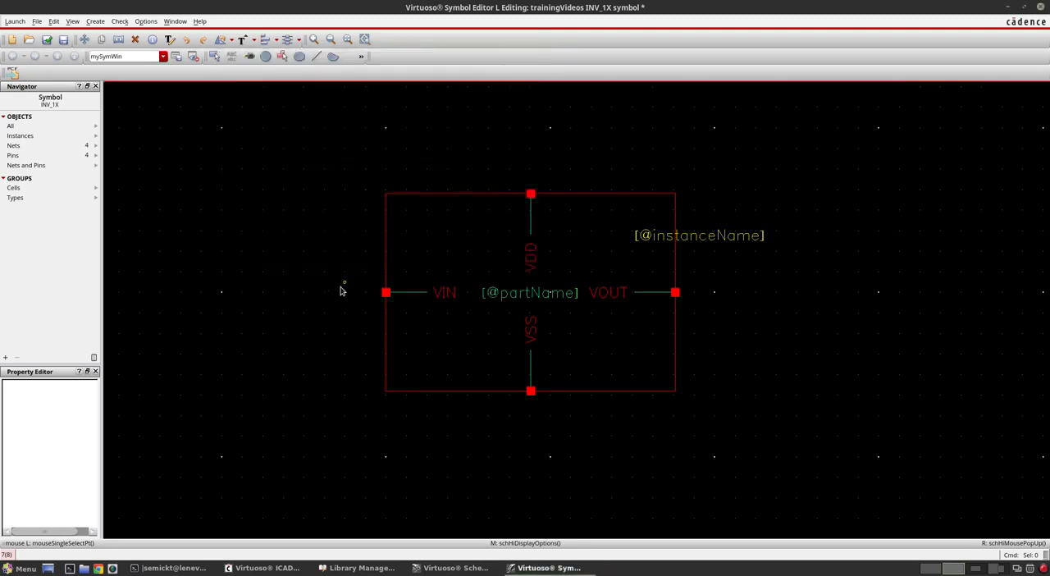
{"action": "key", "text": "e"}
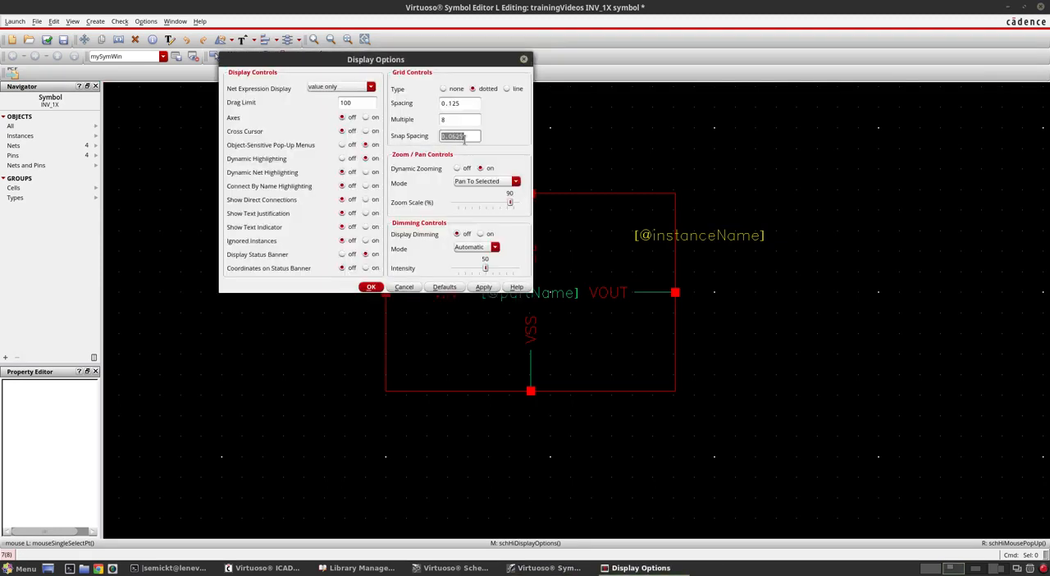
{"action": "left_click", "coordinate": [473, 136]}
{"action": "key", "text": "BackSpace"}
{"action": "key", "text": "BackSpace"}
{"action": "key", "text": "BackSpace"}
{"action": "type", "text": "01"}
{"action": "key", "text": "Return"}
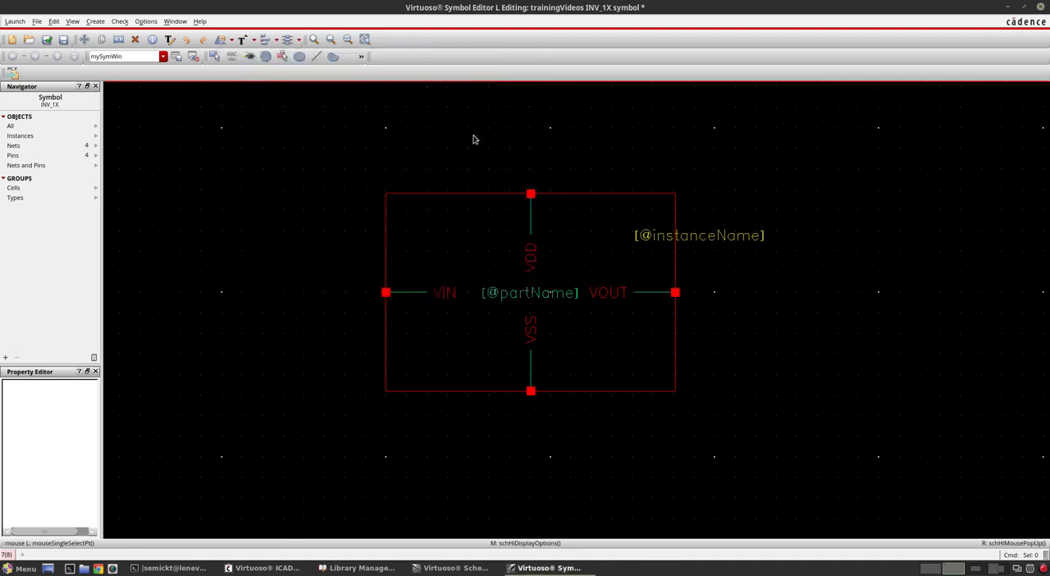
Step: Draw a vertical line through the inner end of the VIN pin's lead, nearly spanning the selection box's height, as the triangle's base
{"action": "left_click", "coordinate": [317, 56]}
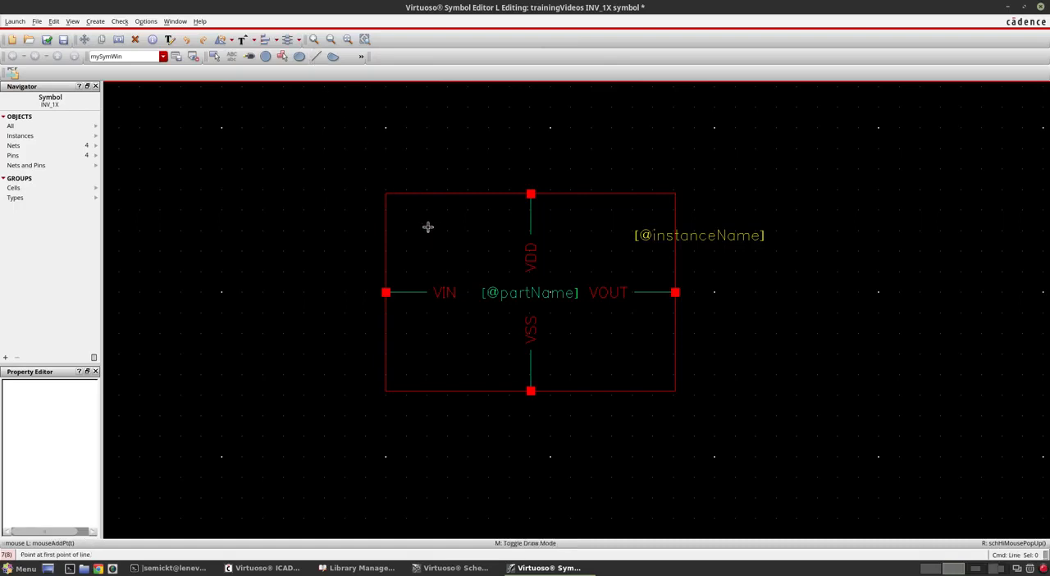
{"action": "scroll", "coordinate": [424, 224], "scroll_direction": "up", "scroll_amount": 1, "text": "ctrl"}
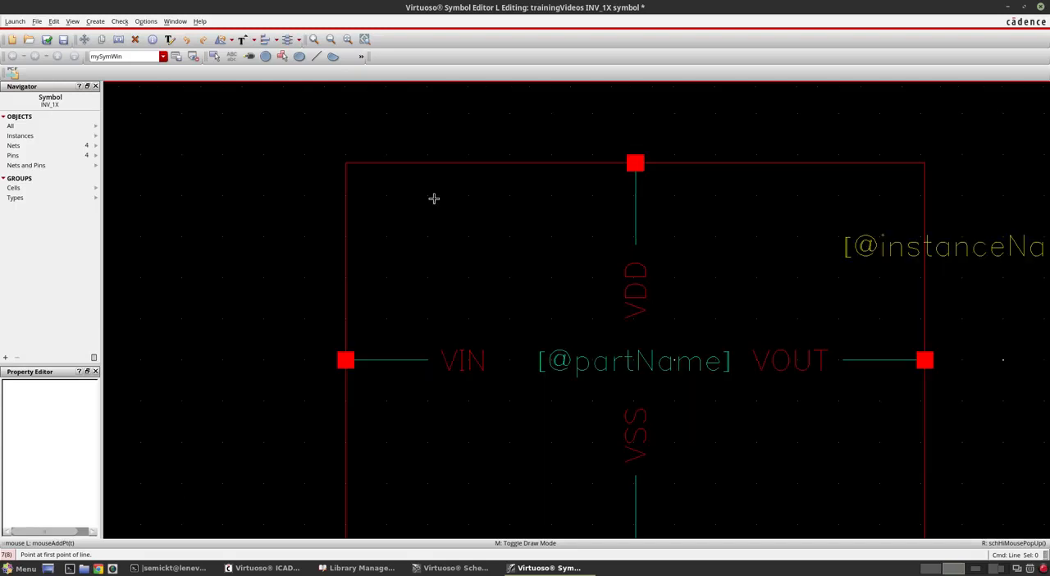
{"action": "scroll", "coordinate": [433, 200], "scroll_direction": "up", "scroll_amount": 2, "text": "ctrl"}
{"action": "left_click", "coordinate": [410, 192]}
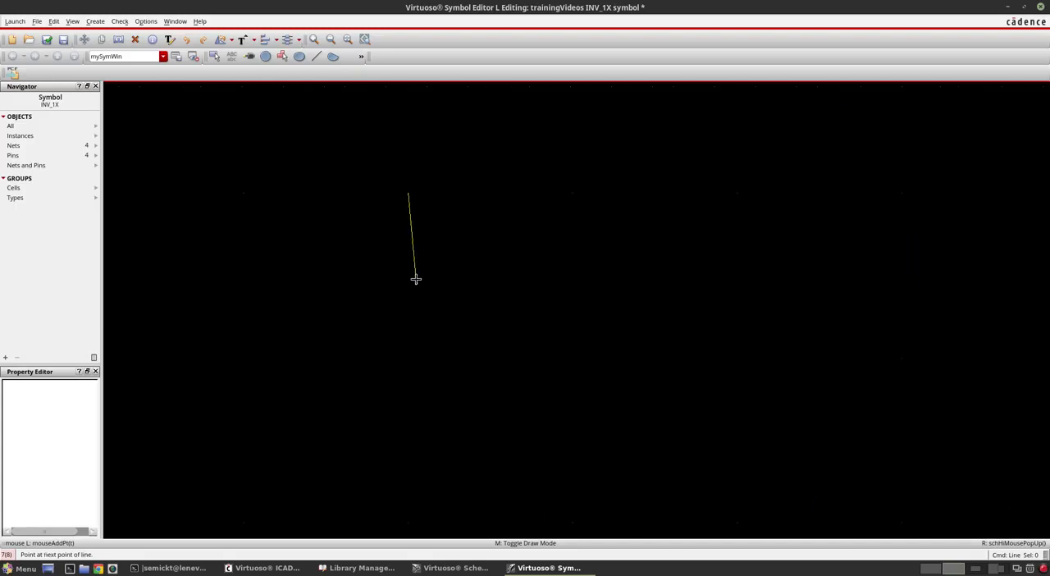
{"action": "scroll", "coordinate": [403, 172], "scroll_direction": "down", "scroll_amount": 2, "text": "ctrl"}
{"action": "scroll", "coordinate": [403, 171], "scroll_direction": "down", "scroll_amount": 1, "text": "ctrl"}
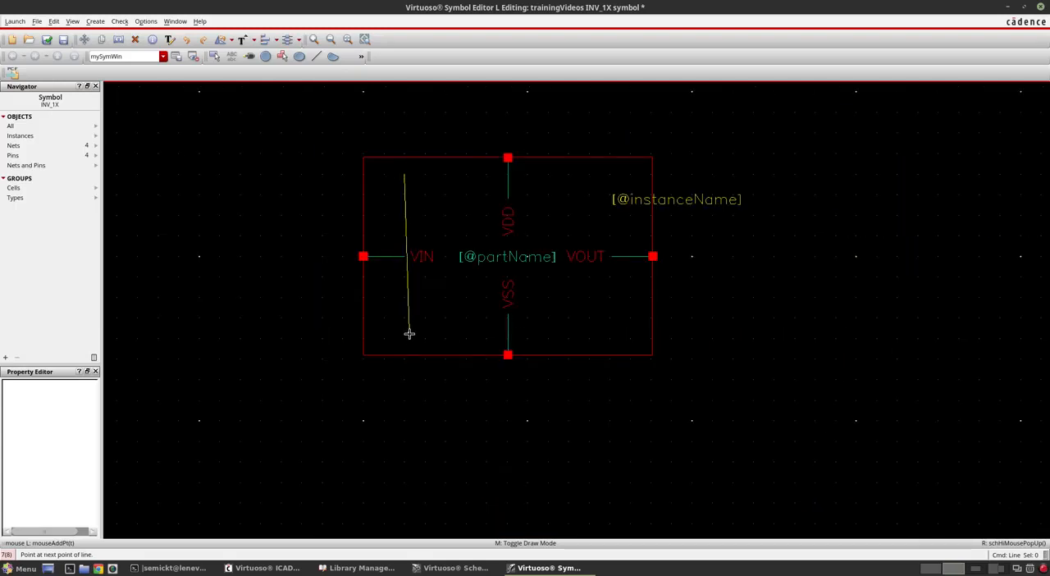
{"action": "scroll", "coordinate": [410, 336], "scroll_direction": "up", "scroll_amount": 2, "text": "ctrl"}
{"action": "scroll", "coordinate": [393, 365], "scroll_direction": "up", "scroll_amount": 1, "text": "ctrl"}
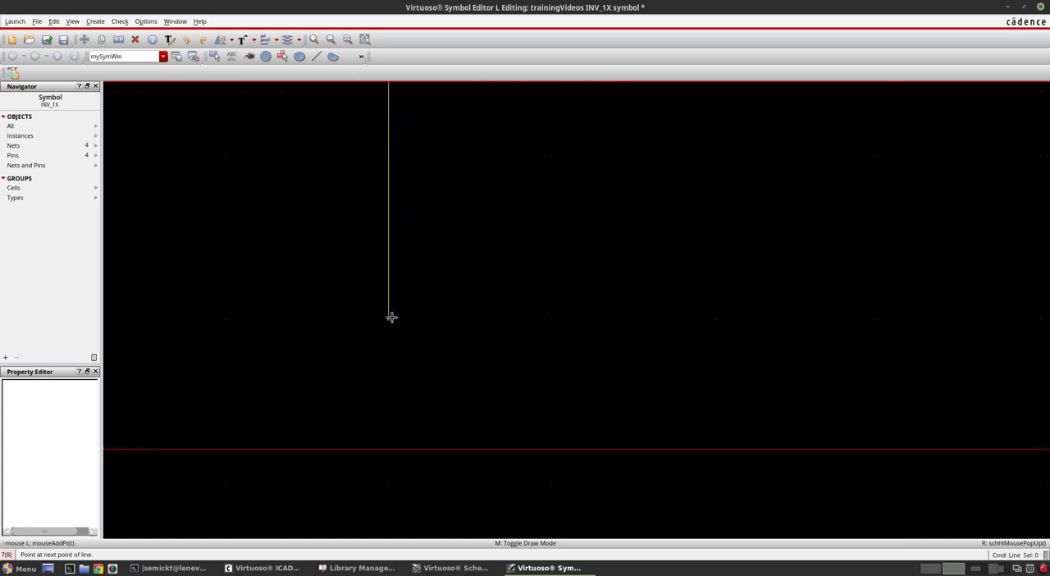
{"action": "double_click", "coordinate": [391, 319]}
{"action": "scroll", "coordinate": [407, 323], "scroll_direction": "down", "scroll_amount": 2, "text": "ctrl"}
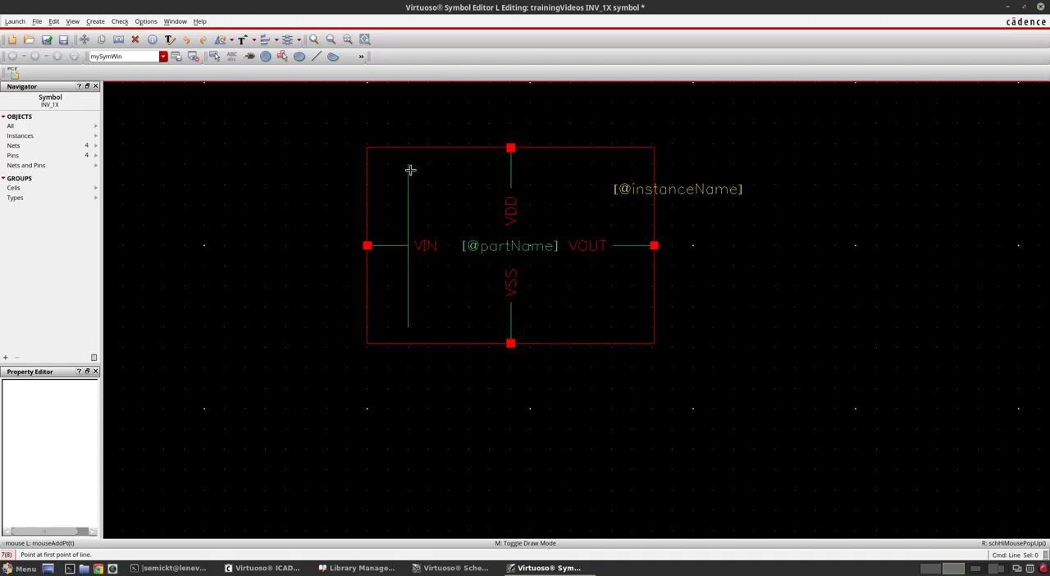
Step: Draw a sloping line from the vertical line's upper end to a tip just before the VOUT label, level with the VIN and VOUT pins
{"action": "scroll", "coordinate": [409, 165], "scroll_direction": "up", "scroll_amount": 2, "text": "ctrl"}
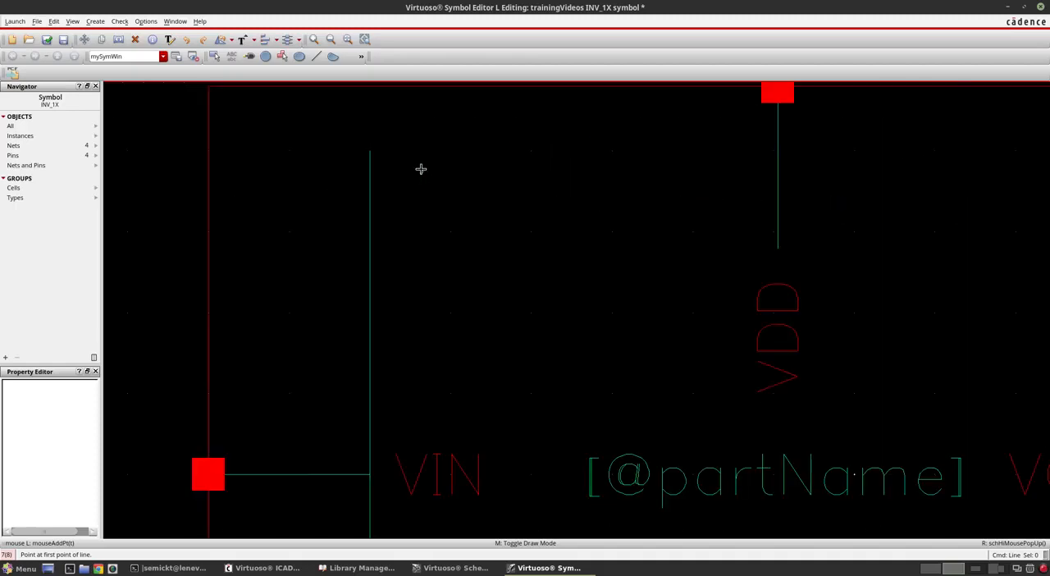
{"action": "left_click", "coordinate": [371, 152]}
{"action": "scroll", "coordinate": [459, 175], "scroll_direction": "down", "scroll_amount": 2, "text": "ctrl"}
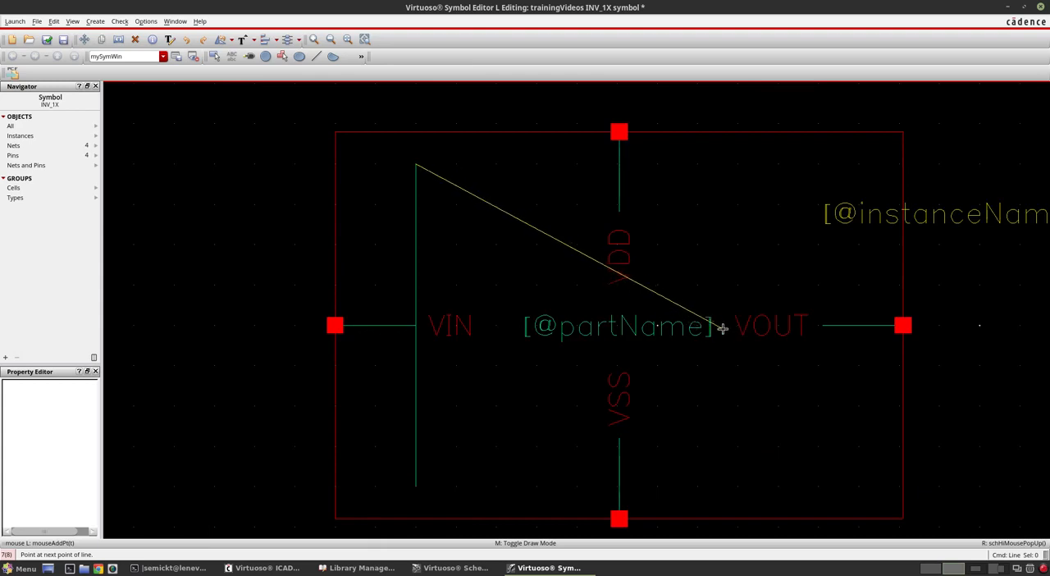
{"action": "scroll", "coordinate": [721, 328], "scroll_direction": "up", "scroll_amount": 2, "text": "ctrl"}
{"action": "scroll", "coordinate": [722, 328], "scroll_direction": "up", "scroll_amount": 2, "text": "ctrl"}
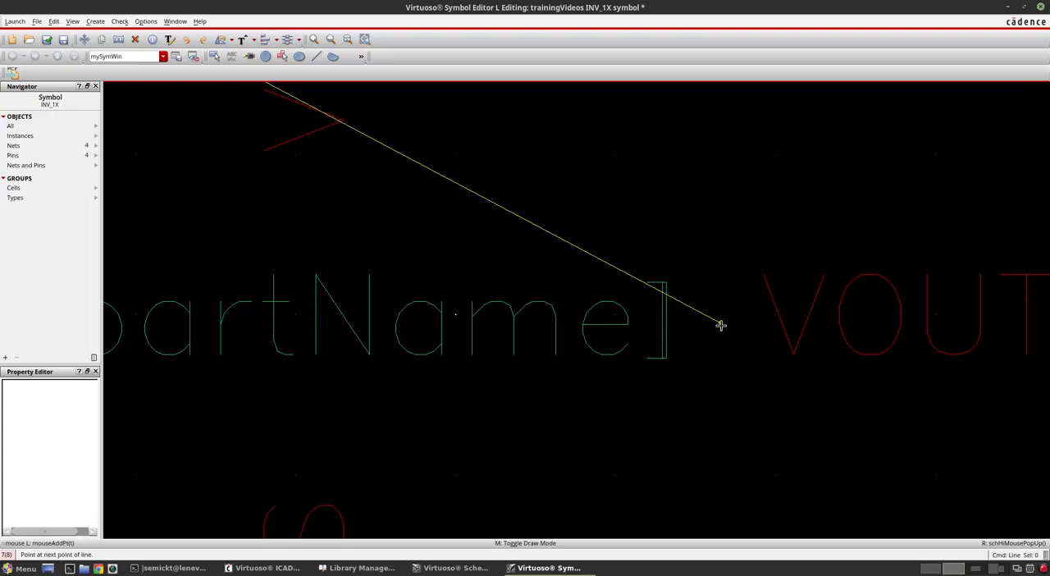
{"action": "double_click", "coordinate": [721, 326]}
{"action": "scroll", "coordinate": [744, 247], "scroll_direction": "down", "scroll_amount": 4, "text": "ctrl"}
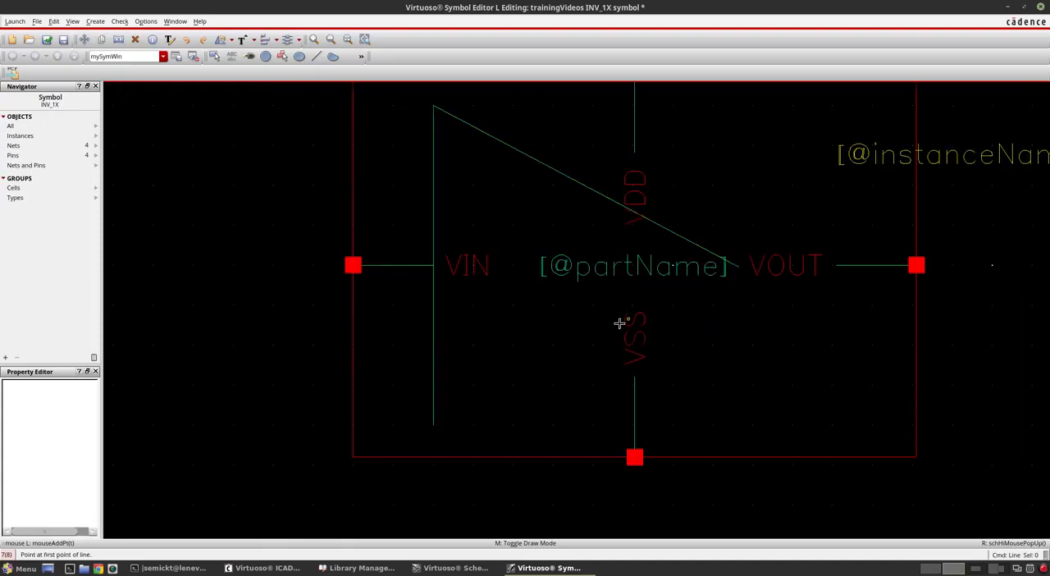
Step: Draw a second sloping line from the vertical line's lower end to the tip of the upper sloping line
{"action": "left_click", "coordinate": [433, 426]}
{"action": "scroll", "coordinate": [742, 271], "scroll_direction": "up", "scroll_amount": 3, "text": "ctrl"}
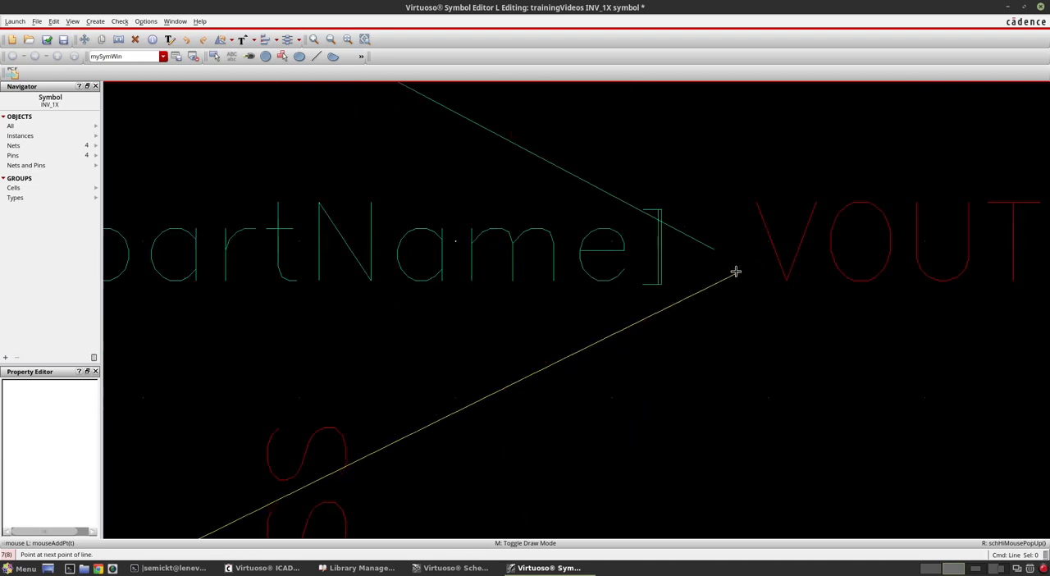
{"action": "scroll", "coordinate": [714, 257], "scroll_direction": "up", "scroll_amount": 3, "text": "ctrl"}
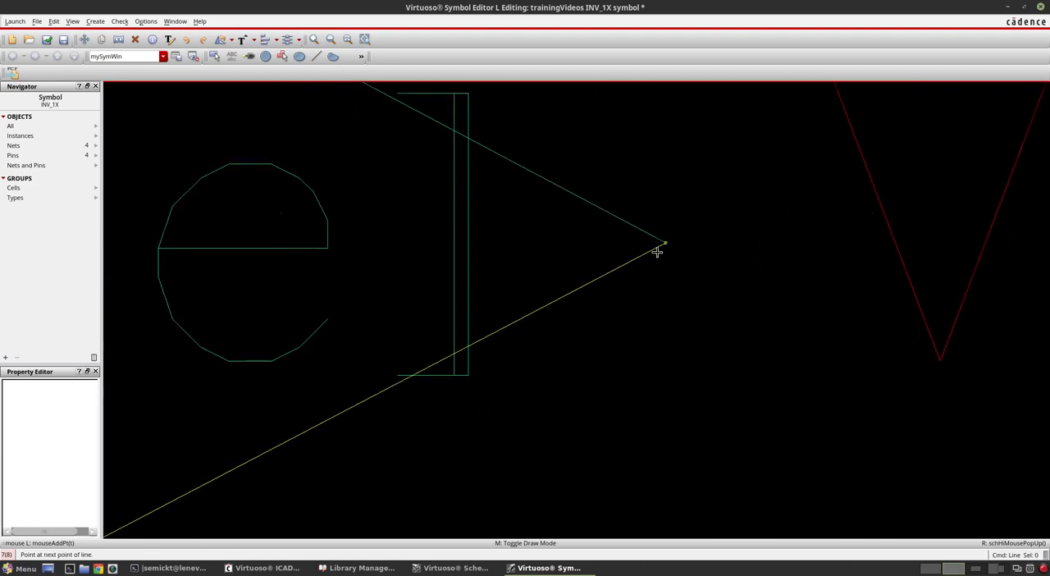
{"action": "double_click", "coordinate": [663, 248]}
{"action": "scroll", "coordinate": [787, 201], "scroll_direction": "down", "scroll_amount": 3, "text": "ctrl"}
{"action": "scroll", "coordinate": [432, 415], "scroll_direction": "down", "scroll_amount": 3, "text": "ctrl"}
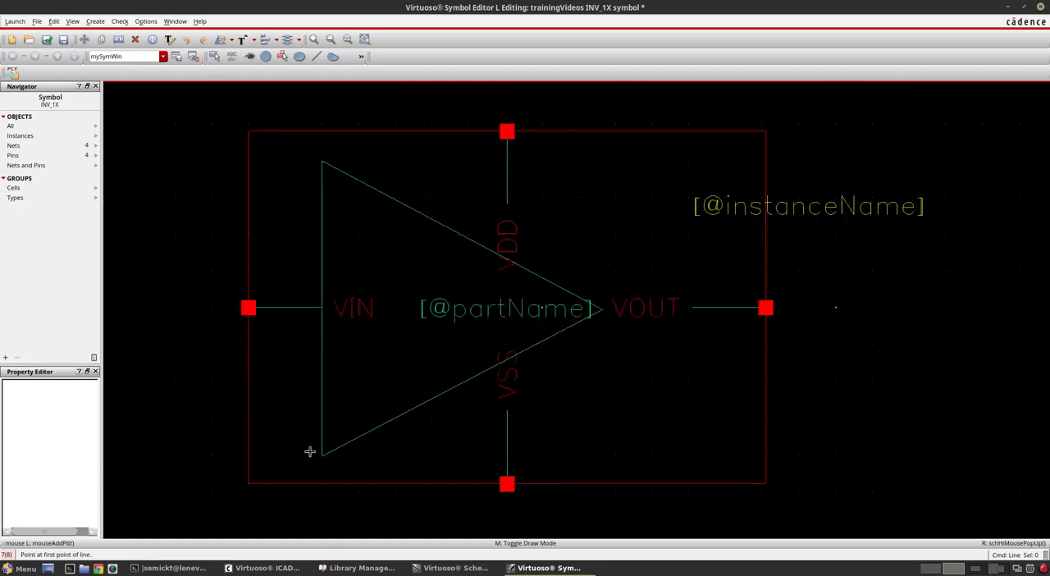
Step: Close the small gap at the triangle's lower-left corner with a short vertical line and finish line drawing
{"action": "scroll", "coordinate": [319, 460], "scroll_direction": "up", "scroll_amount": 3, "text": "ctrl"}
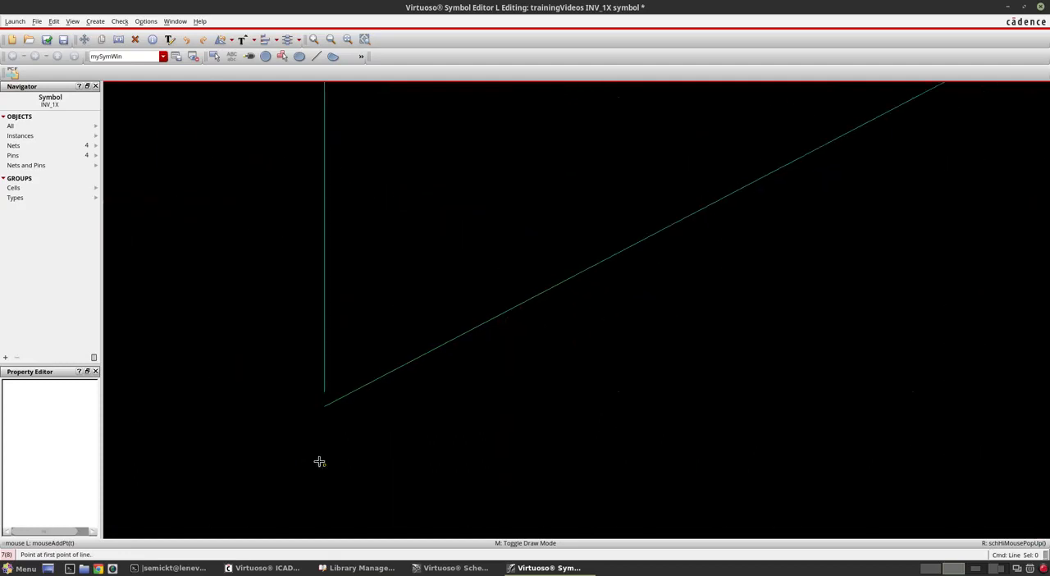
{"action": "left_click", "coordinate": [323, 404]}
{"action": "double_click", "coordinate": [323, 392]}
{"action": "scroll", "coordinate": [342, 407], "scroll_direction": "down", "scroll_amount": 3, "text": "ctrl"}
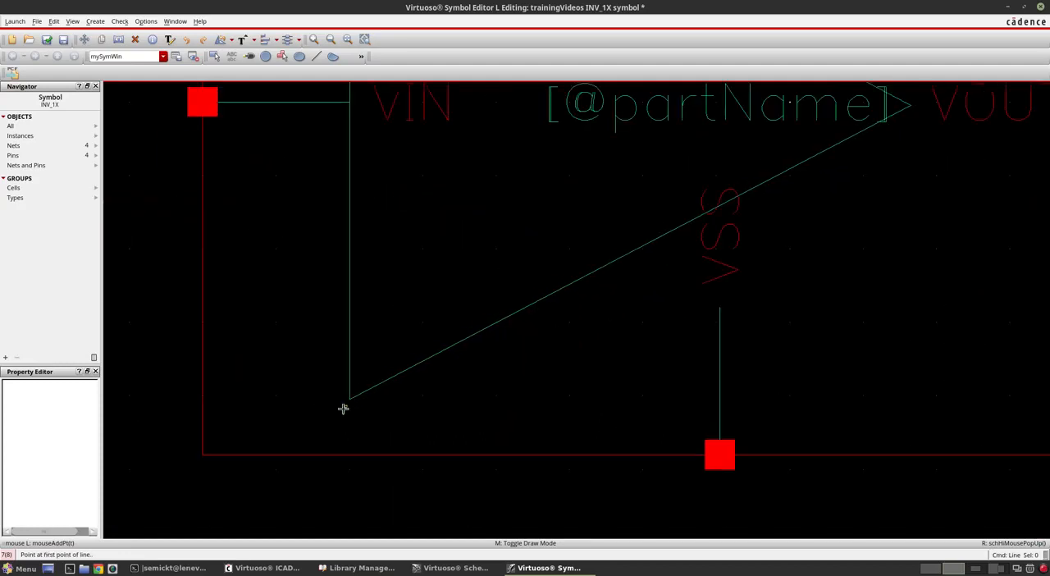
{"action": "scroll", "coordinate": [347, 406], "scroll_direction": "down", "scroll_amount": 3, "text": "ctrl"}
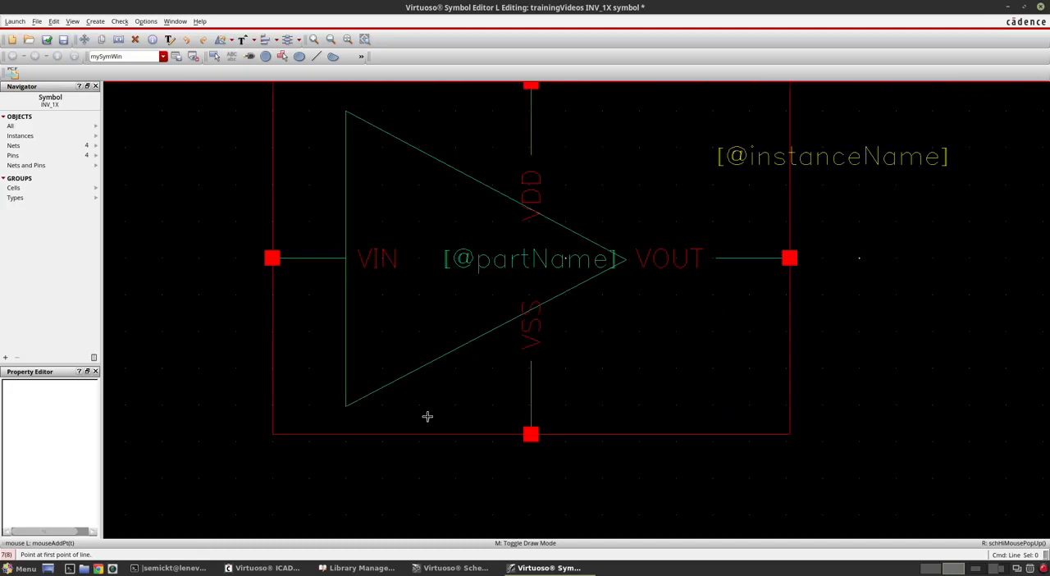
{"action": "scroll", "coordinate": [358, 414], "scroll_direction": "up", "scroll_amount": 3, "text": "ctrl"}
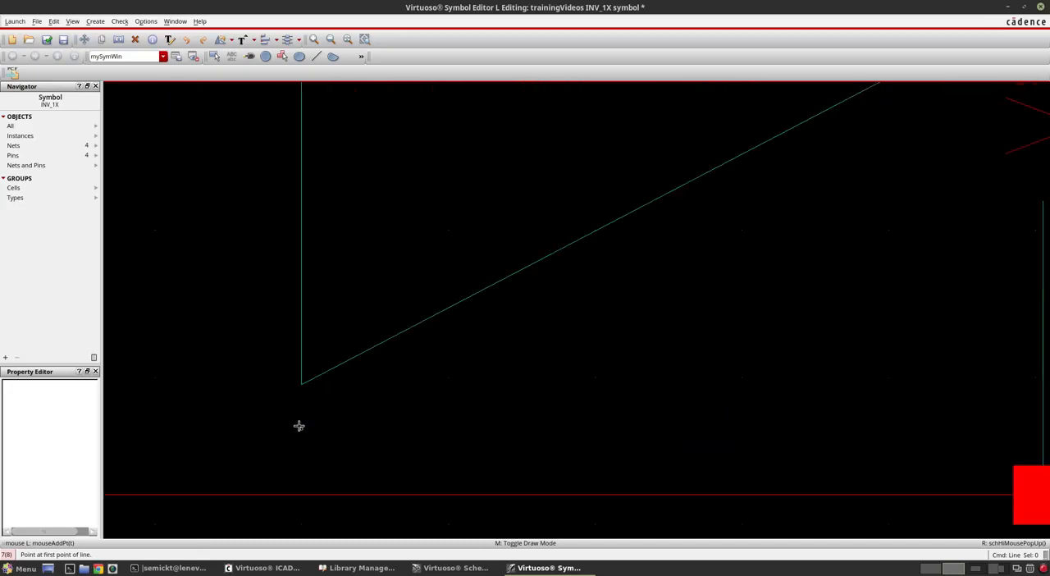
{"action": "scroll", "coordinate": [300, 431], "scroll_direction": "down", "scroll_amount": 2, "text": "ctrl"}
{"action": "scroll", "coordinate": [319, 414], "scroll_direction": "down", "scroll_amount": 1, "text": "ctrl"}
{"action": "scroll", "coordinate": [345, 404], "scroll_direction": "up", "scroll_amount": 1, "text": "ctrl"}
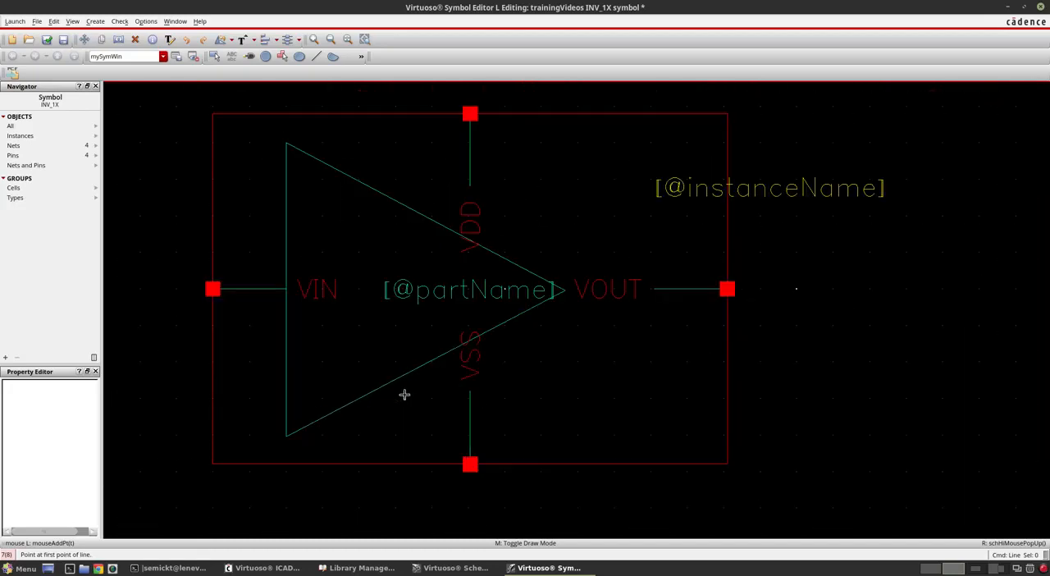
{"action": "key", "text": "Escape"}
Step: Move the VIN pin label out of the triangle to just above the VIN pin's lead using Stretch
{"action": "left_click", "coordinate": [468, 284]}
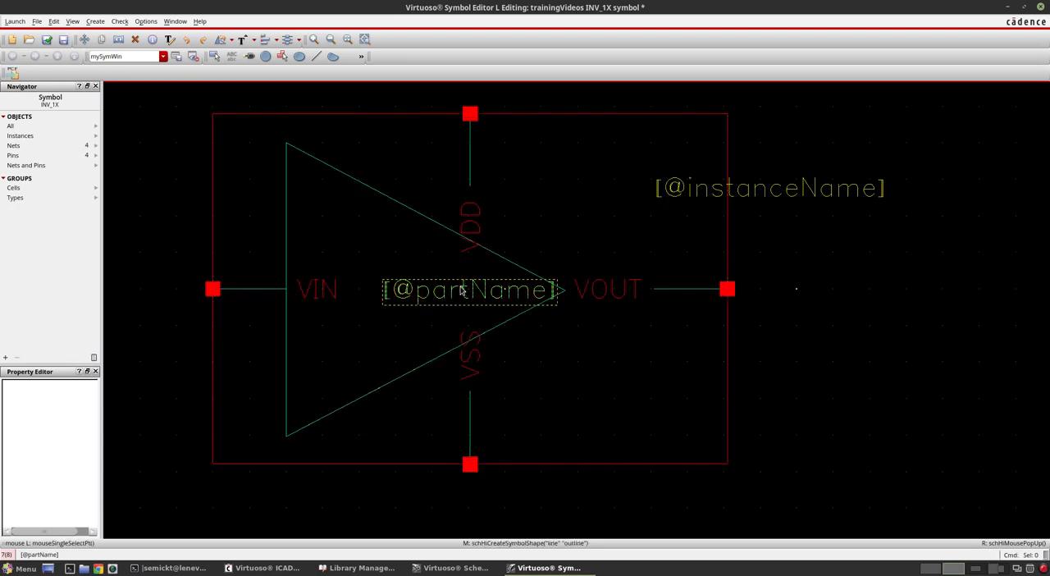
{"action": "left_click", "coordinate": [448, 292]}
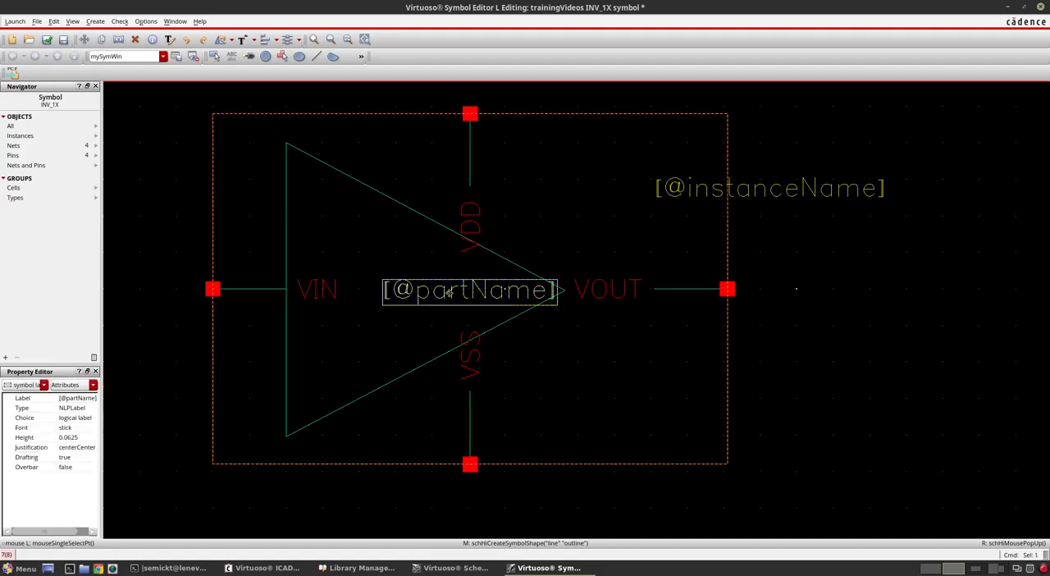
{"action": "left_click", "coordinate": [306, 298]}
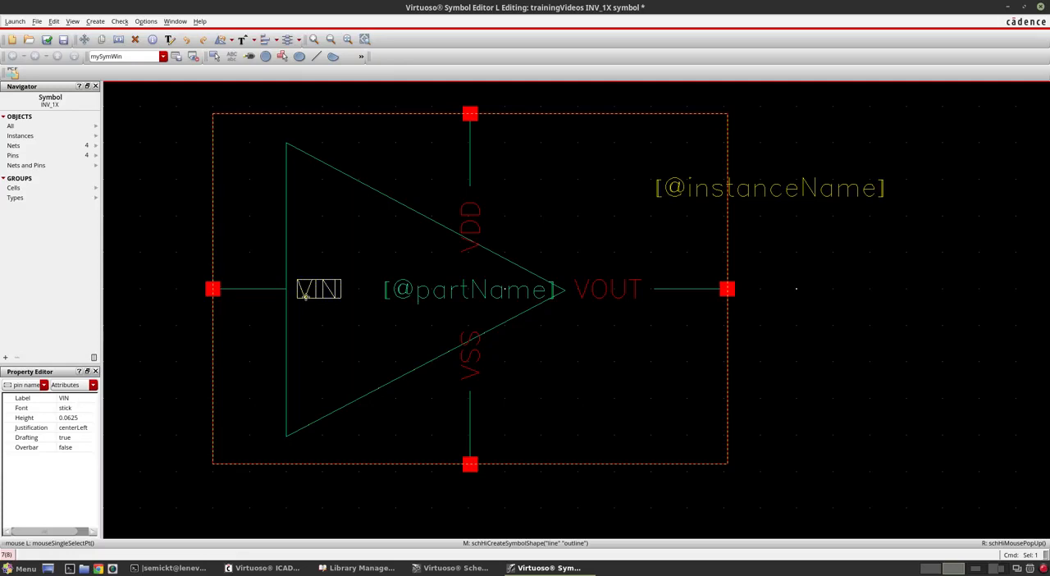
{"action": "key", "text": "s"}
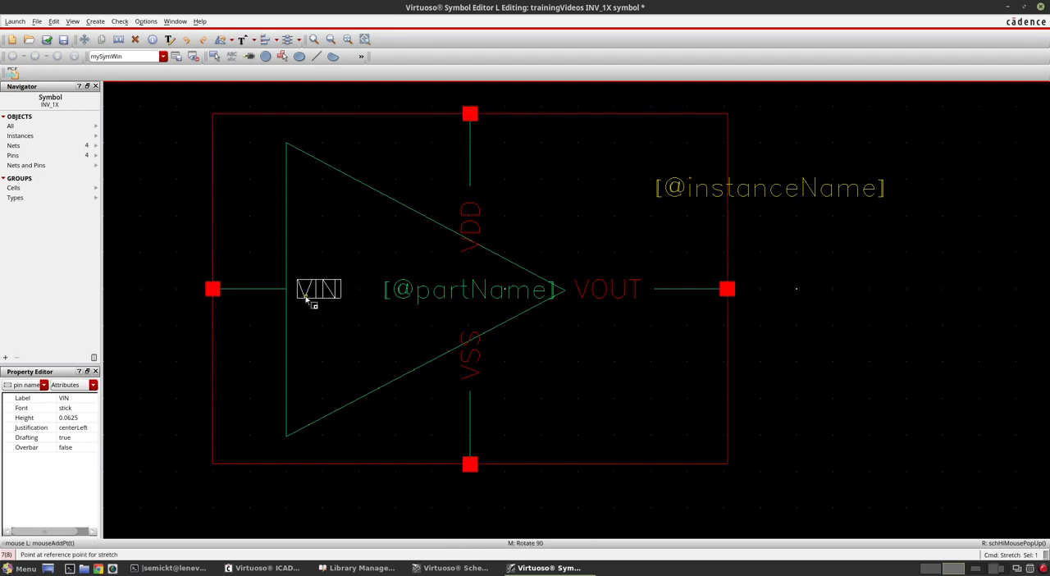
{"action": "left_click", "coordinate": [306, 300]}
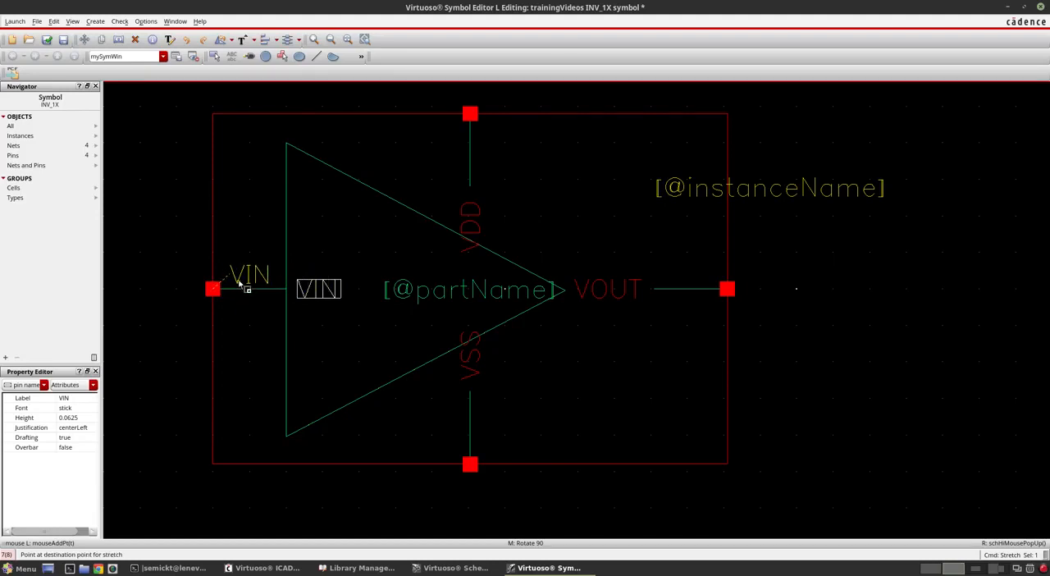
{"action": "left_click", "coordinate": [239, 282]}
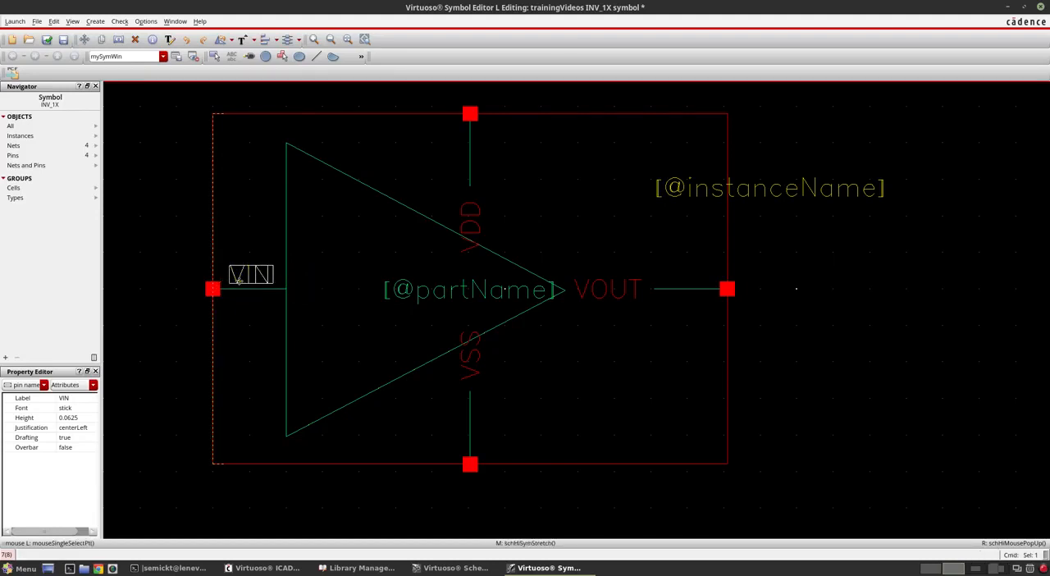
Step: Stretch the VSS pin label out of the triangle to the right side of the VSS pin's lead
{"action": "left_click", "coordinate": [474, 370]}
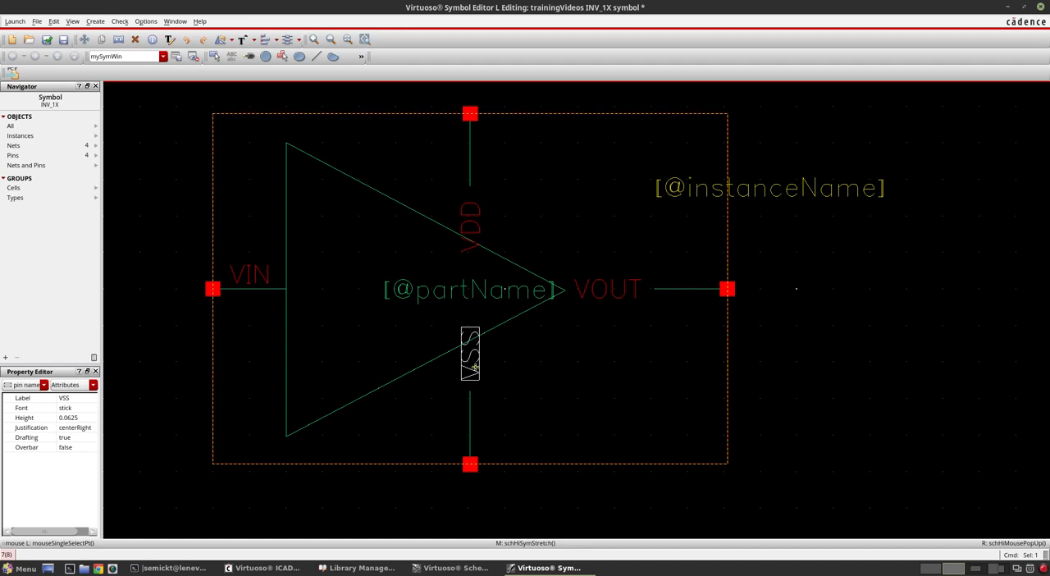
{"action": "key", "text": "s"}
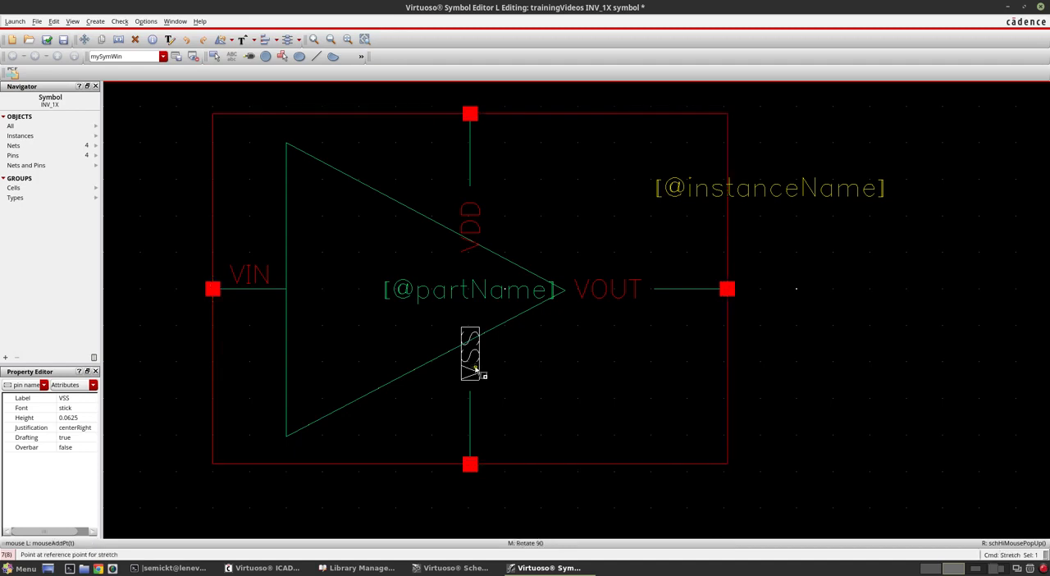
{"action": "left_click", "coordinate": [475, 370]}
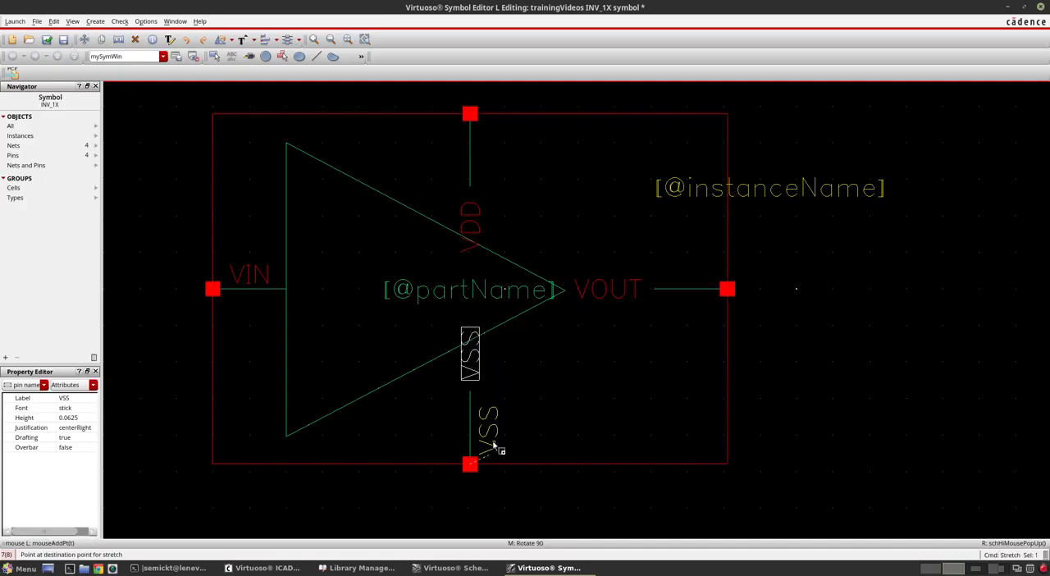
{"action": "left_click", "coordinate": [494, 414]}
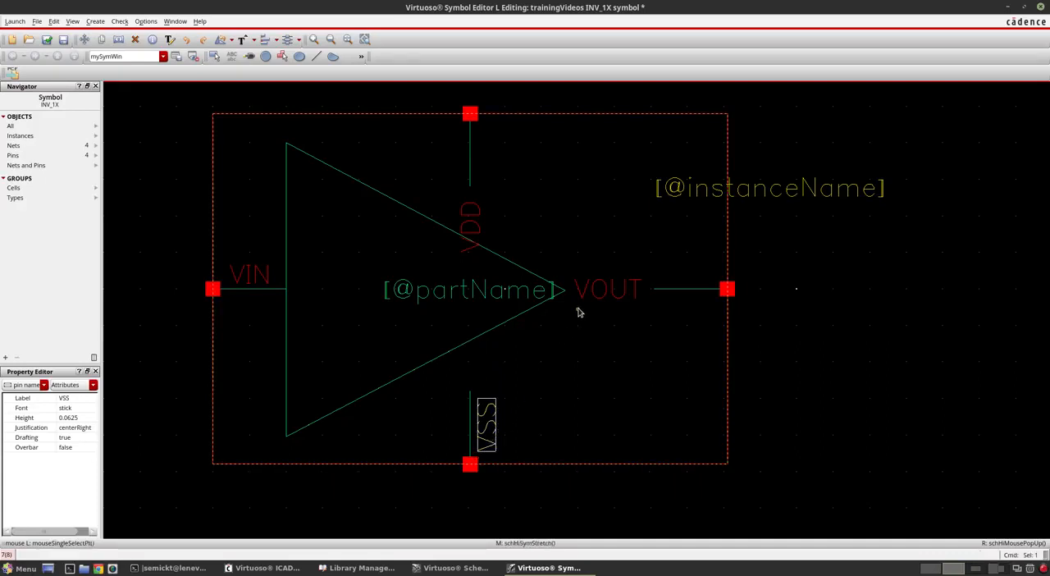
Step: Stretch the VOUT pin label away from the triangle's tip to just above the VOUT pin's lead
{"action": "left_click", "coordinate": [607, 288]}
{"action": "key", "text": "s"}
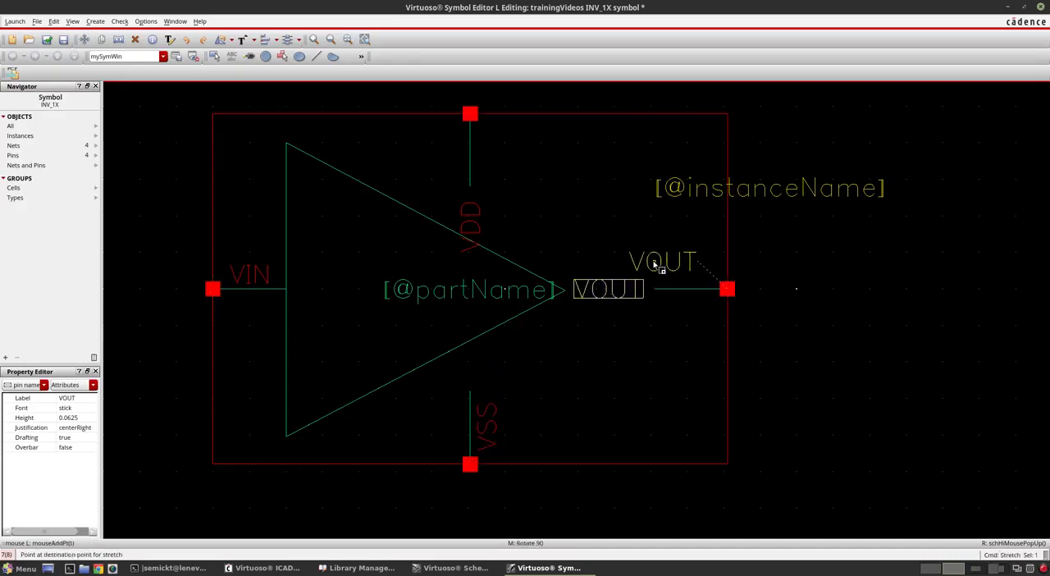
{"action": "left_click", "coordinate": [675, 271]}
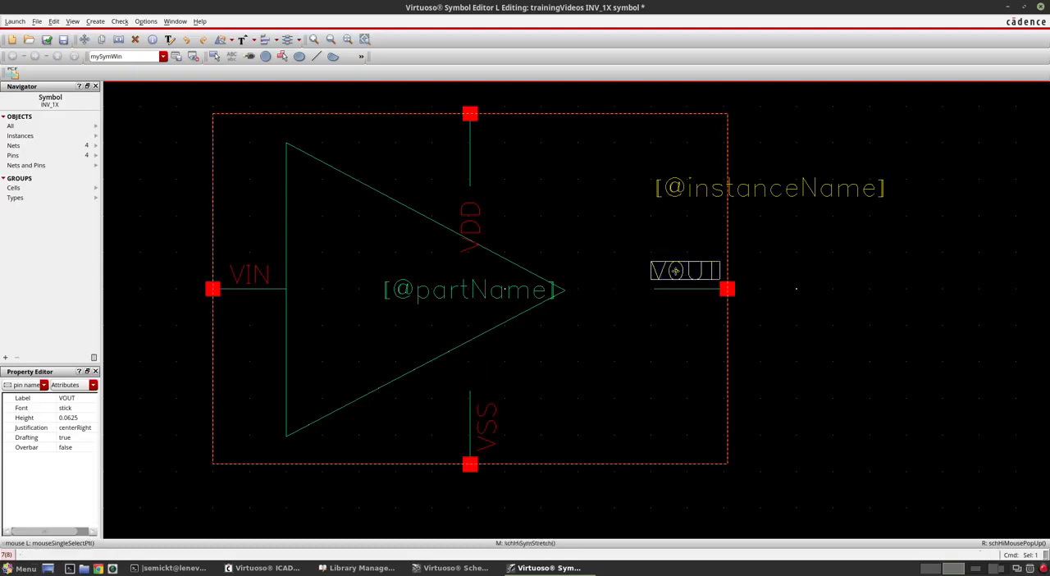
Step: Stretch the VDD pin label out of the triangle to the left side of the VDD pin's lead
{"action": "left_click", "coordinate": [478, 231]}
{"action": "key", "text": "s"}
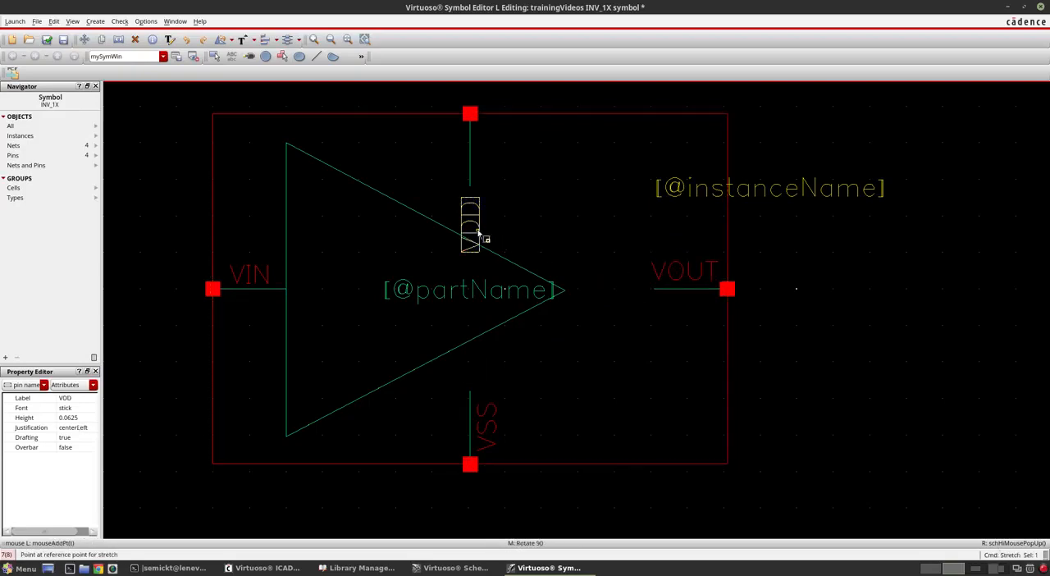
{"action": "left_click", "coordinate": [458, 158]}
Step: Move the VSS pin label across to the left side of the VSS pin's lead using Stretch
{"action": "left_click", "coordinate": [485, 439]}
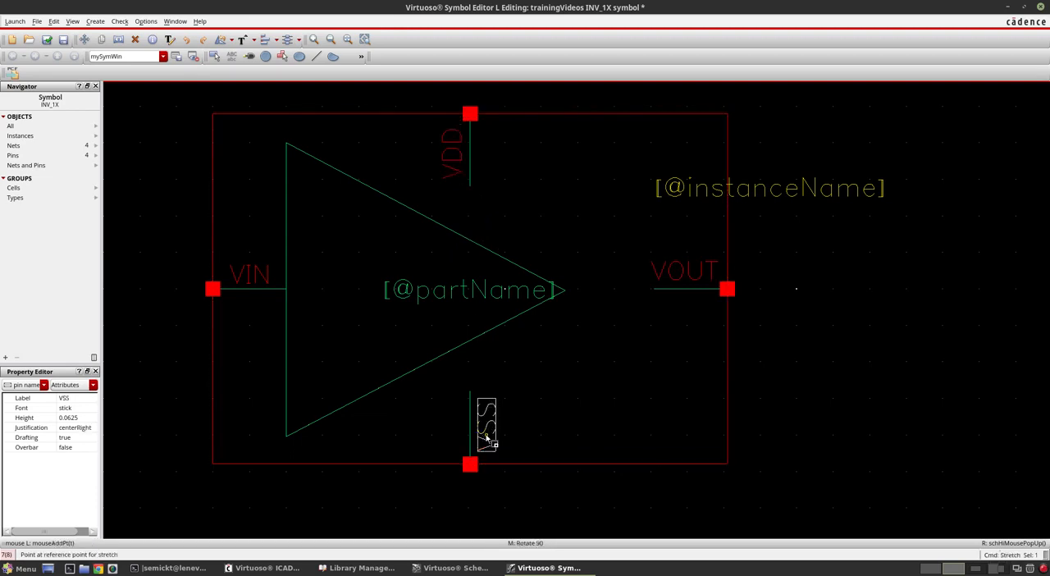
{"action": "key", "text": "s"}
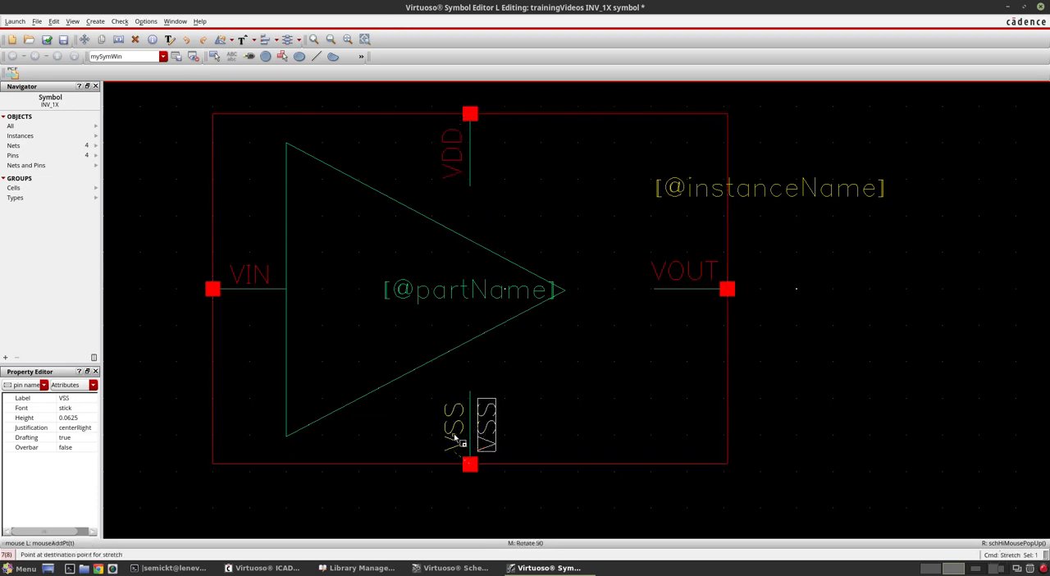
{"action": "left_click", "coordinate": [455, 438]}
{"action": "left_click", "coordinate": [592, 380]}
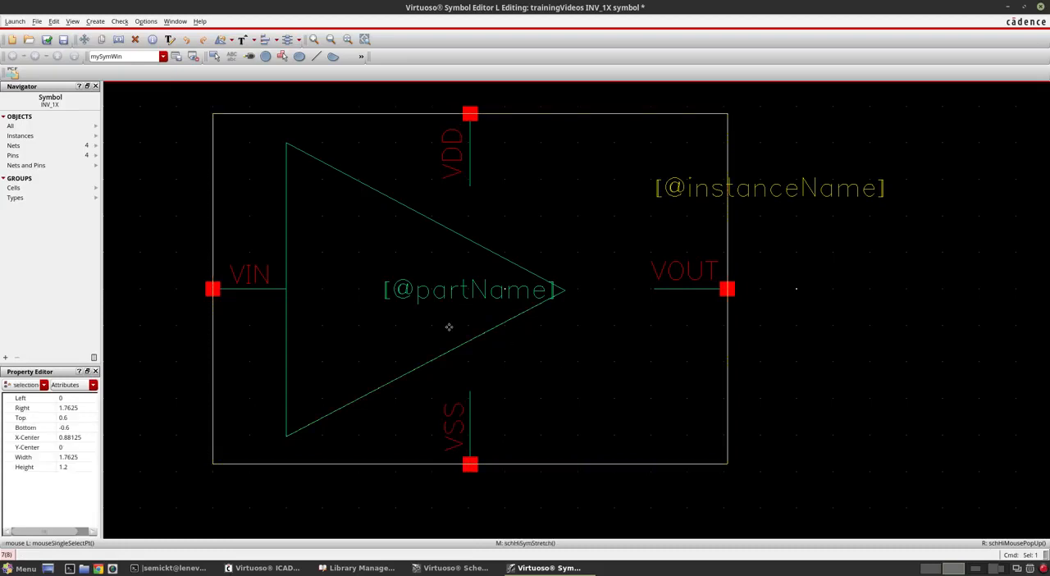
Step: Select the triangle's three long lines and stretch them together to the right, centring the triangle around the part name label
{"action": "left_click", "coordinate": [287, 203]}
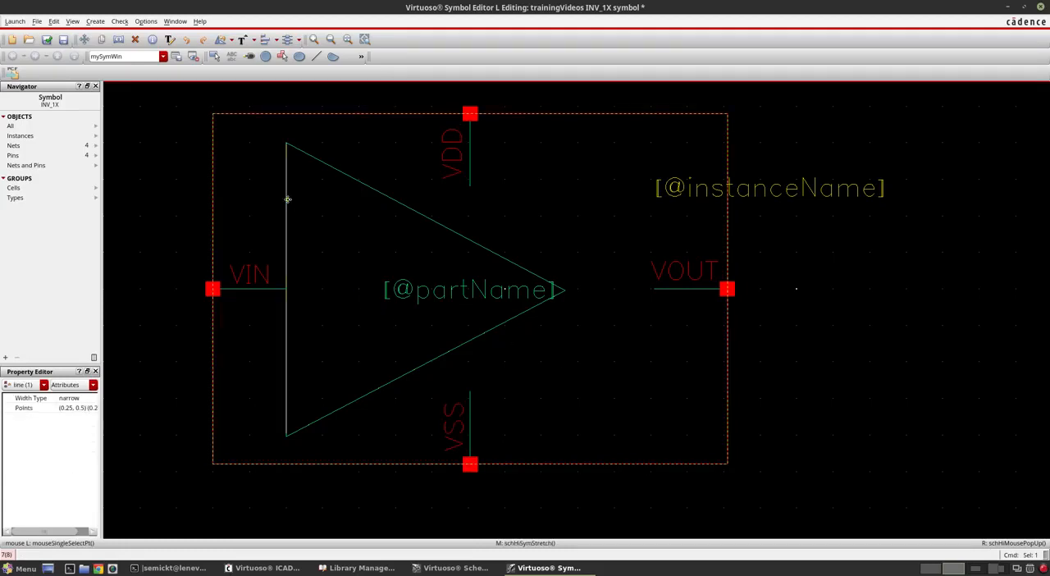
{"action": "left_click", "coordinate": [351, 182], "text": "shift"}
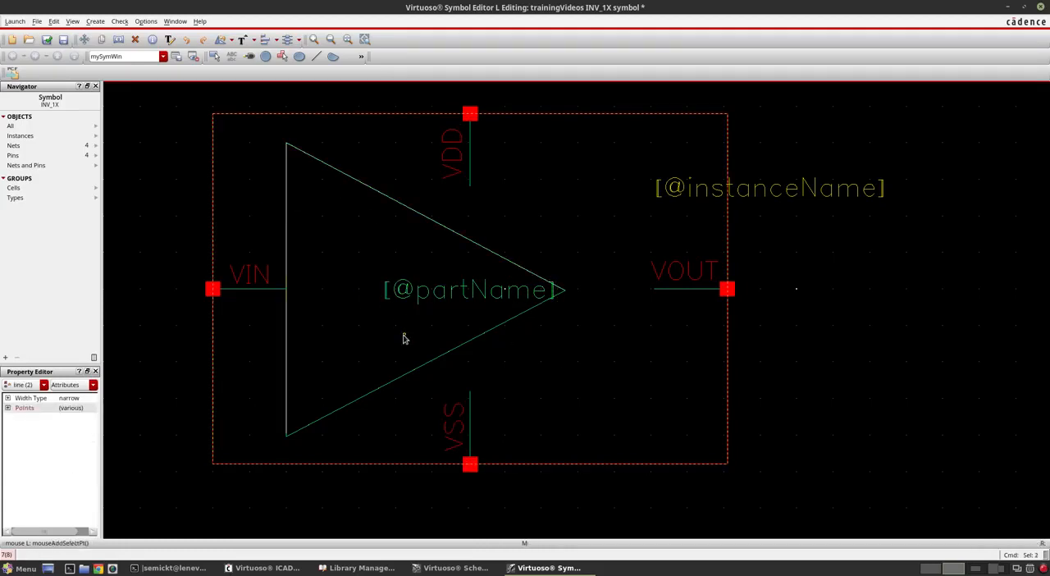
{"action": "left_click", "coordinate": [399, 375], "text": "shift"}
{"action": "key", "text": "s"}
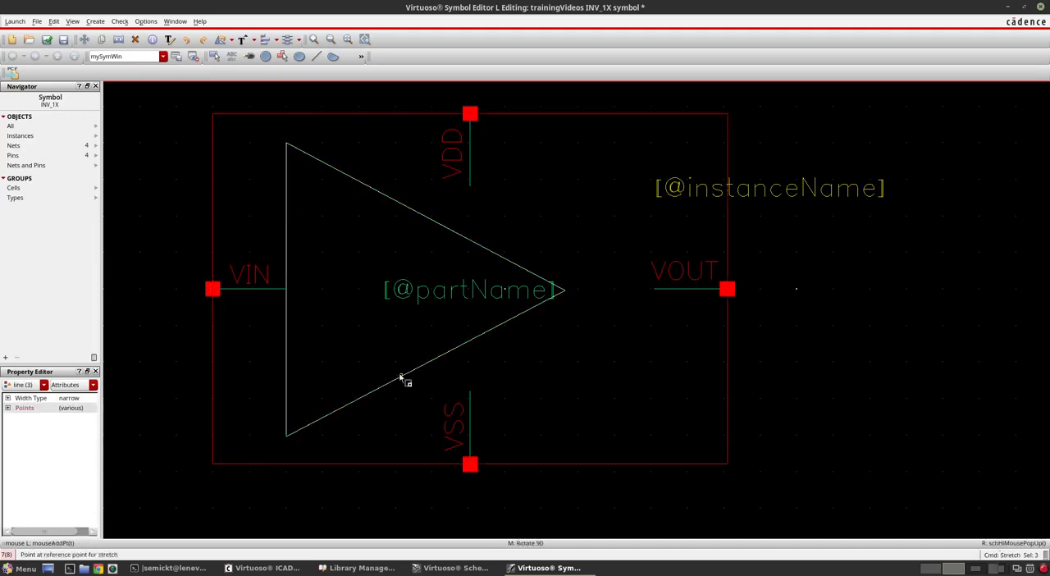
{"action": "left_click", "coordinate": [466, 321]}
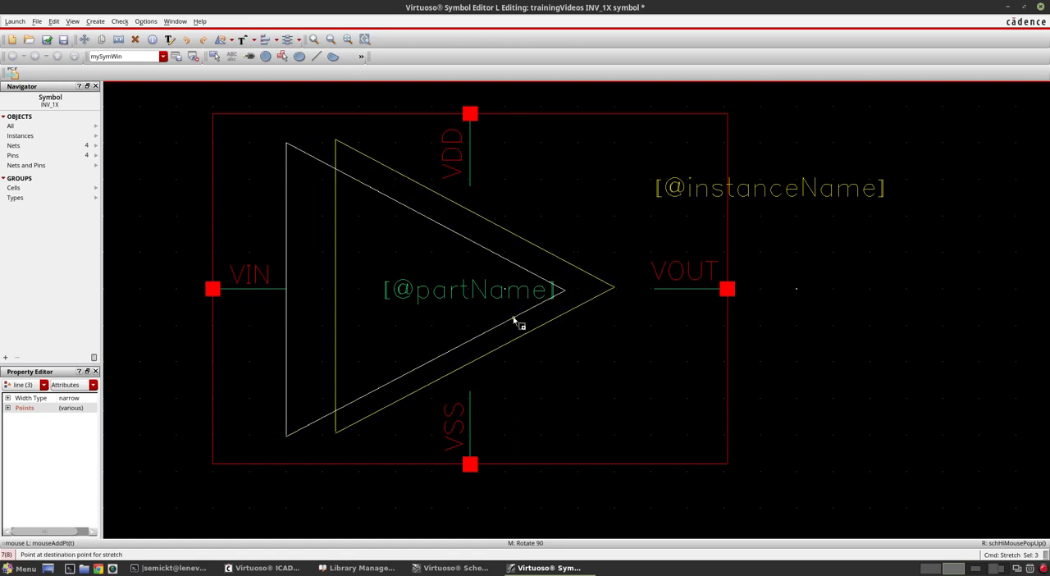
{"action": "left_click", "coordinate": [514, 320]}
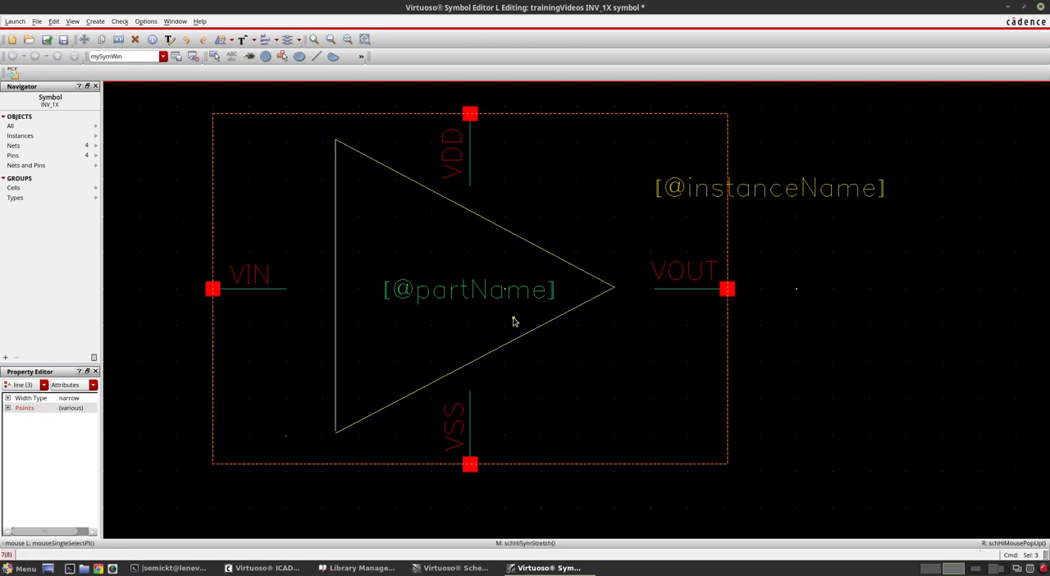
{"action": "left_click", "coordinate": [831, 336]}
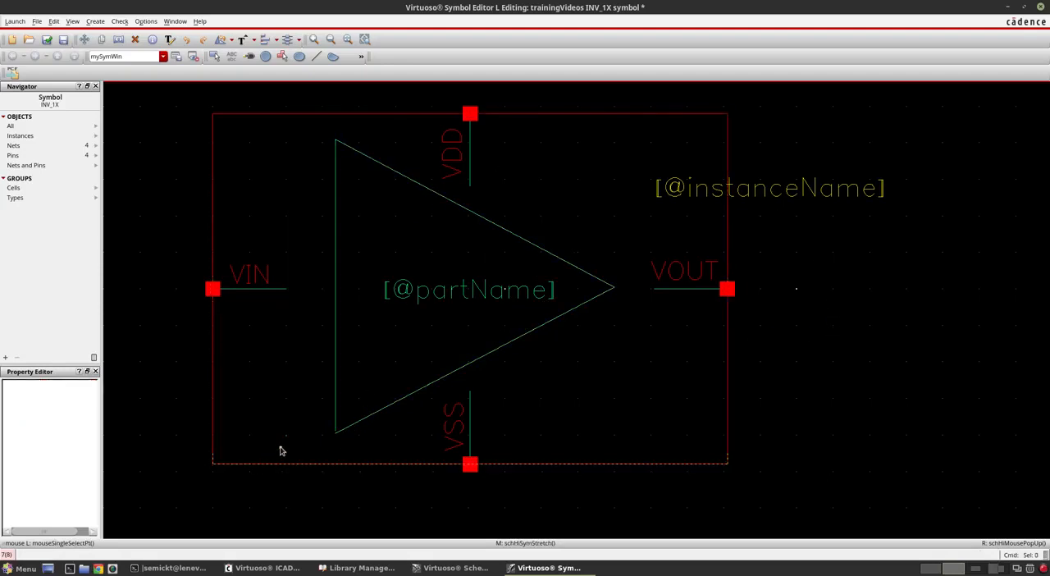
Step: Delete the short vertical line segment left behind at the triangle's former lower-left corner
{"action": "scroll", "coordinate": [280, 450], "scroll_direction": "up", "scroll_amount": 5, "text": "ctrl"}
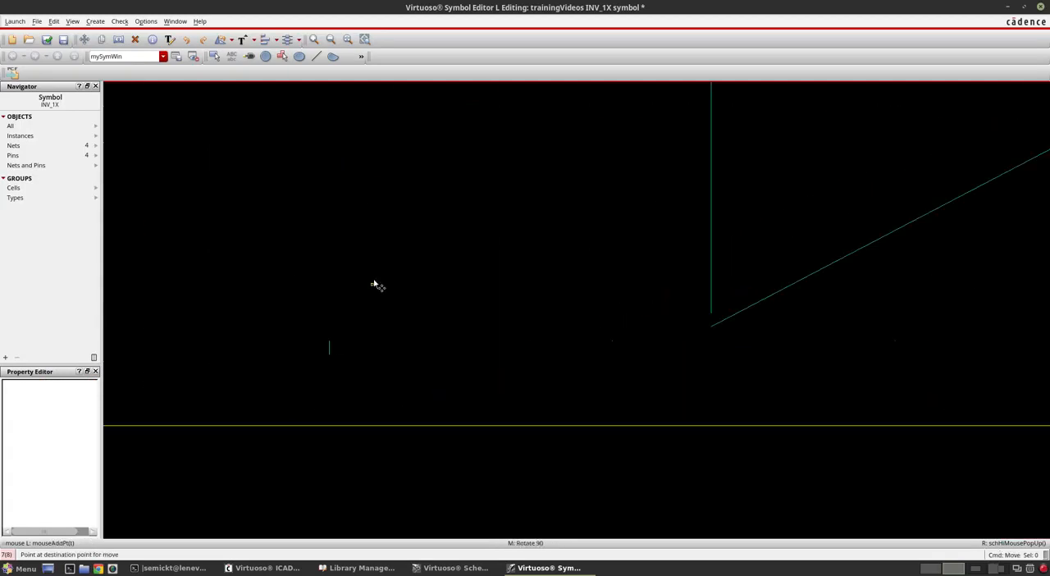
{"action": "scroll", "coordinate": [344, 389], "scroll_direction": "down", "scroll_amount": 4, "text": "ctrl"}
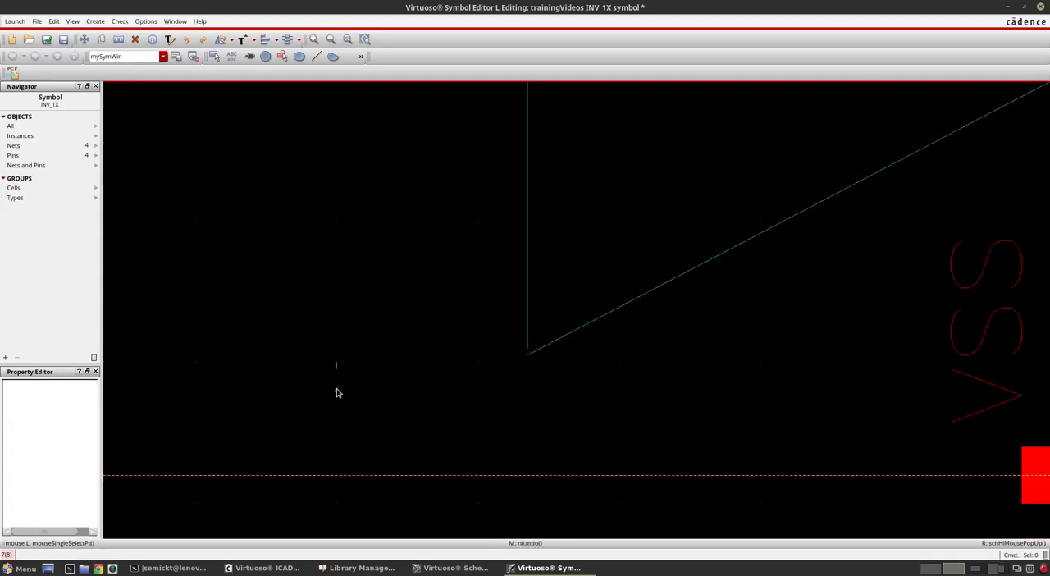
{"action": "left_click", "coordinate": [353, 335]}
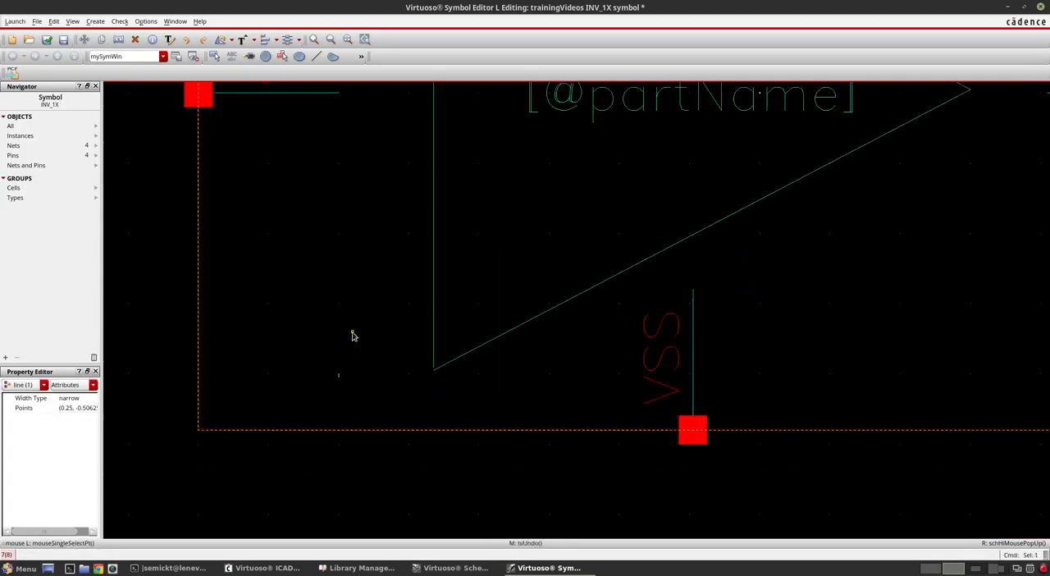
{"action": "key", "text": "Delete"}
Step: Stretch the lower end of the triangle's vertical line down to the start of the lower sloping line, closing the corner gap
{"action": "scroll", "coordinate": [448, 371], "scroll_direction": "up", "scroll_amount": 1, "text": "ctrl"}
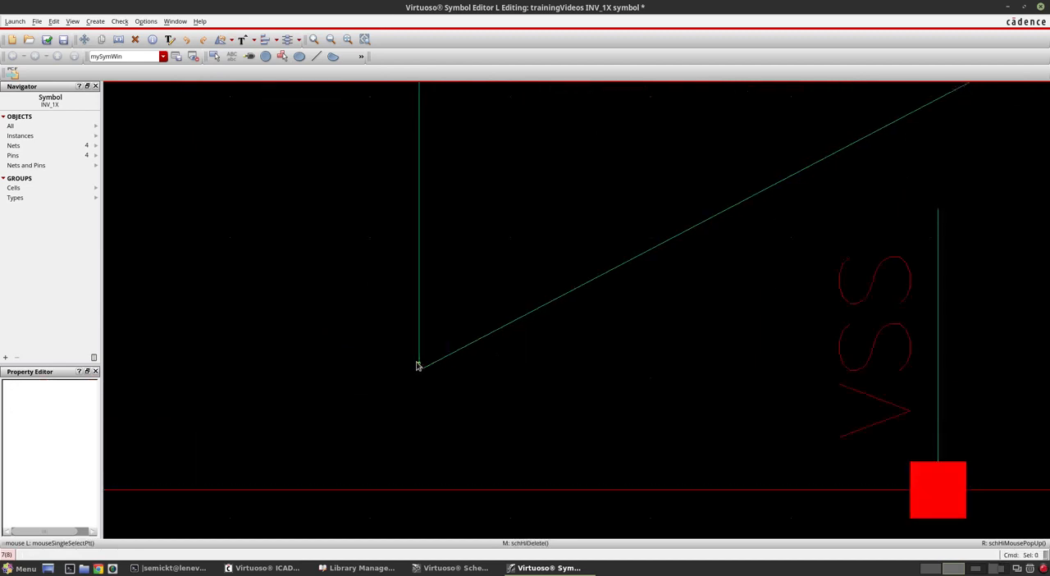
{"action": "scroll", "coordinate": [417, 366], "scroll_direction": "up", "scroll_amount": 1, "text": "ctrl"}
{"action": "left_click", "coordinate": [416, 365]}
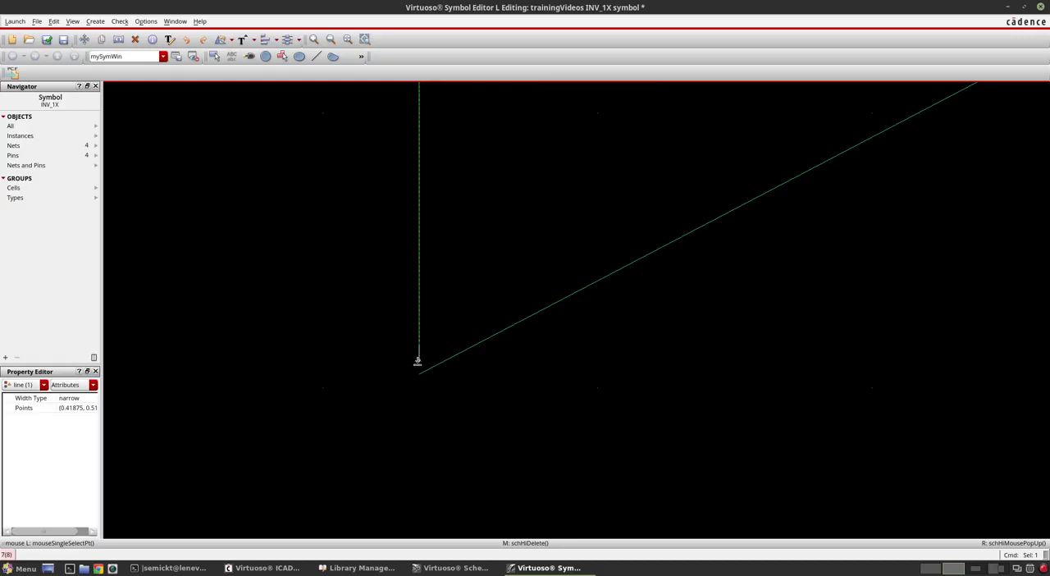
{"action": "key", "text": "s"}
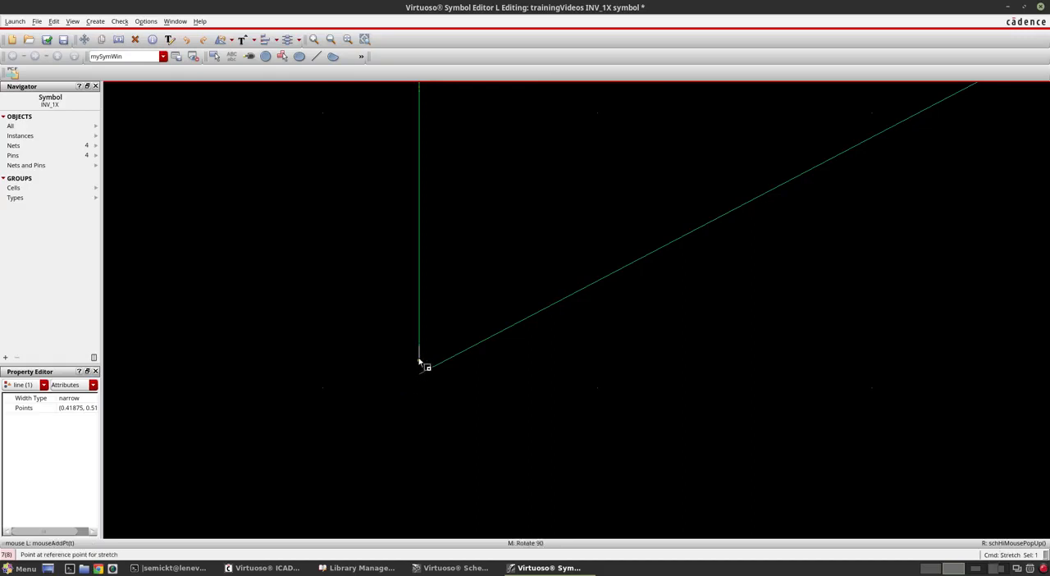
{"action": "left_click", "coordinate": [419, 361]}
{"action": "left_click", "coordinate": [422, 375]}
{"action": "key", "text": "f"}
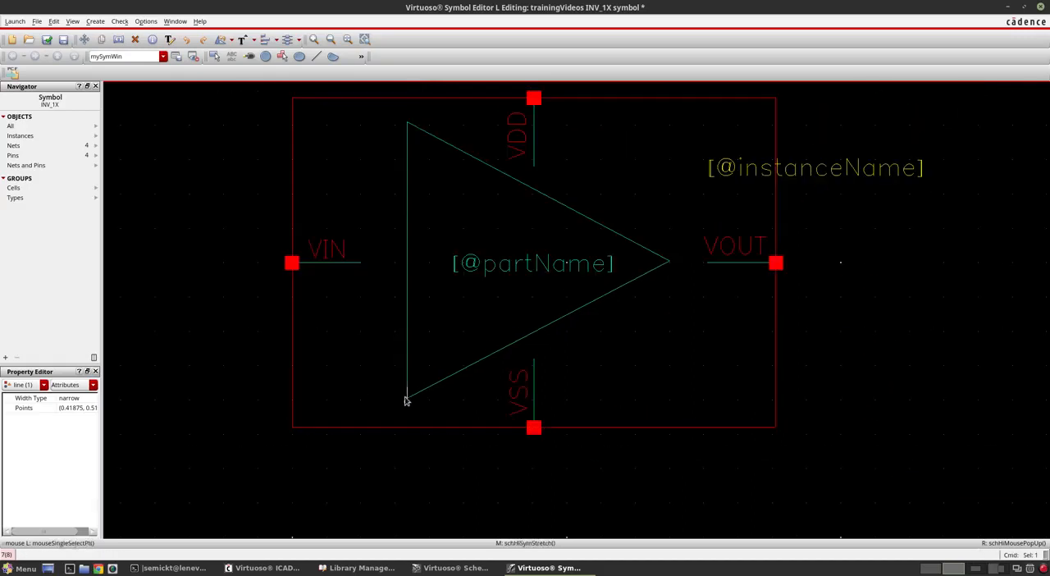
Step: Stretch the free end of the VIN pin's lead to the right until it meets the triangle's vertical line
{"action": "left_click", "coordinate": [361, 263]}
{"action": "scroll", "coordinate": [356, 263], "scroll_direction": "up", "scroll_amount": 4, "text": "ctrl"}
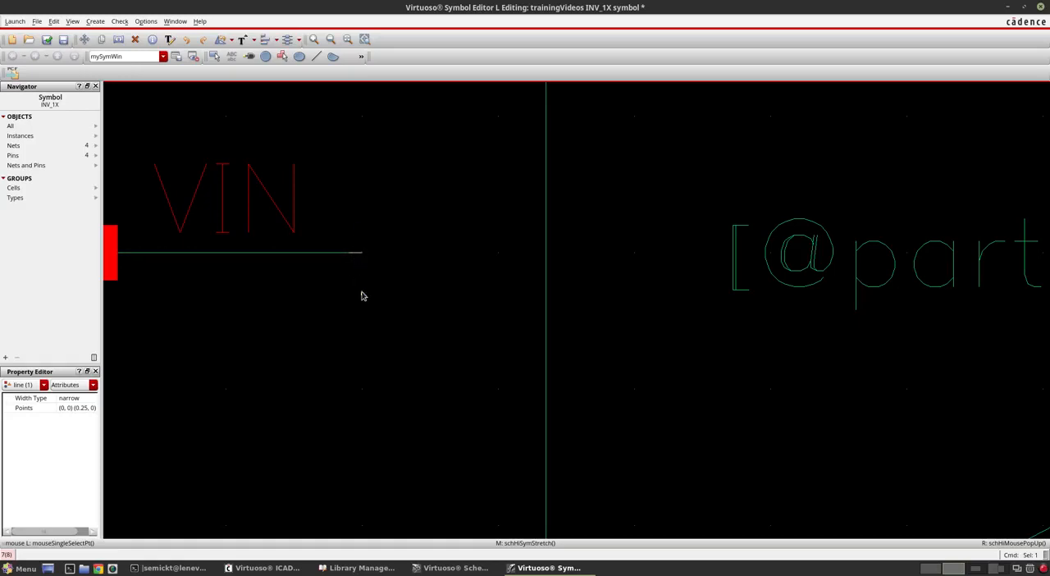
{"action": "key", "text": "s"}
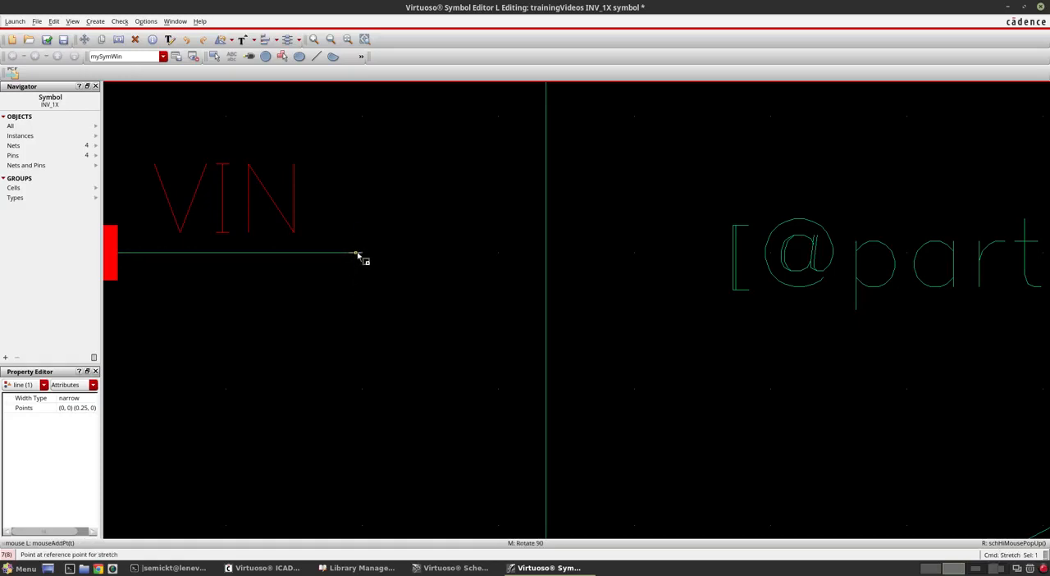
{"action": "left_click", "coordinate": [357, 253]}
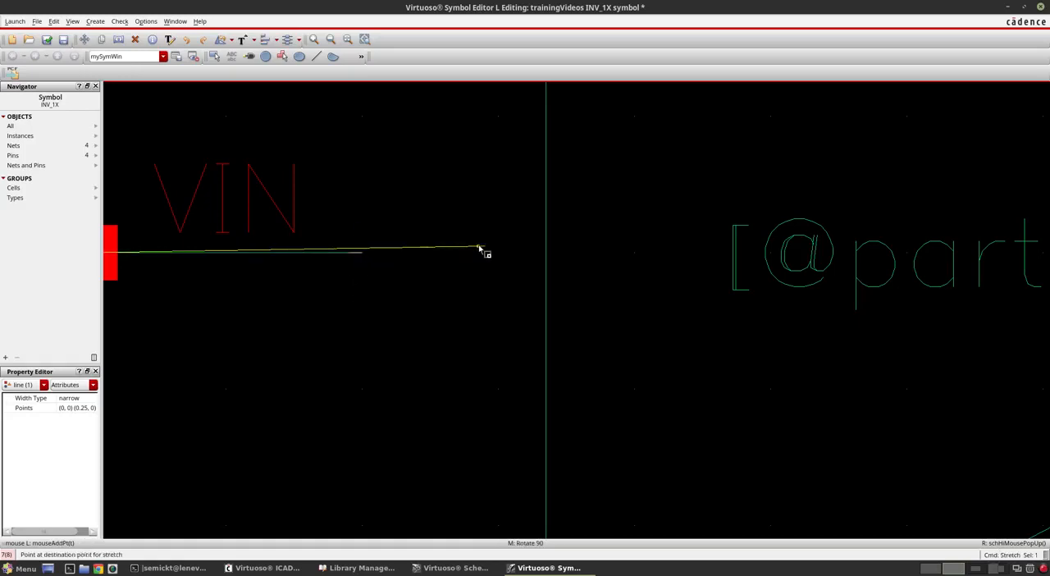
{"action": "left_click", "coordinate": [539, 254]}
{"action": "scroll", "coordinate": [404, 317], "scroll_direction": "down", "scroll_amount": 3, "text": "ctrl"}
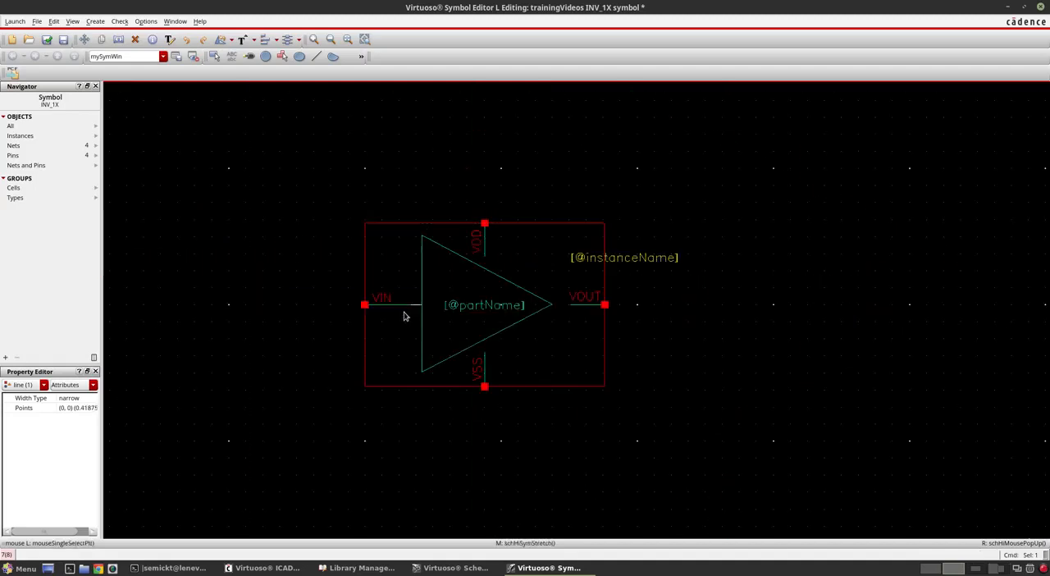
Step: Extend the lower end of the VDD pin's lead down to the triangle's upper sloping line
{"action": "scroll", "coordinate": [491, 265], "scroll_direction": "up", "scroll_amount": 3, "text": "ctrl"}
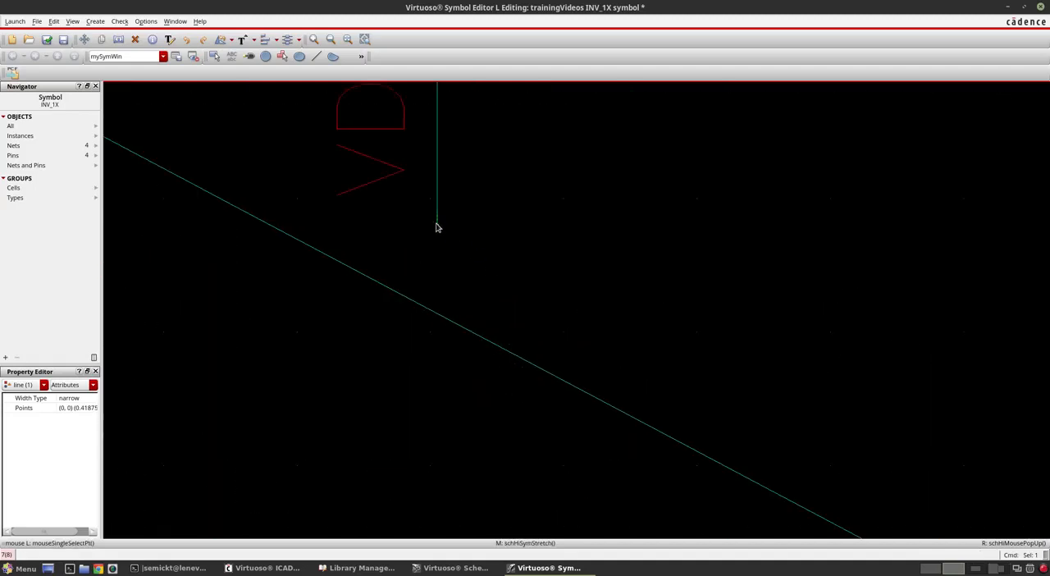
{"action": "left_click_drag", "start_coordinate": [439, 228], "coordinate": [440, 319]}
{"action": "scroll", "coordinate": [469, 257], "scroll_direction": "down", "scroll_amount": 3, "text": "ctrl"}
{"action": "scroll", "coordinate": [616, 351], "scroll_direction": "up", "scroll_amount": 2, "text": "ctrl"}
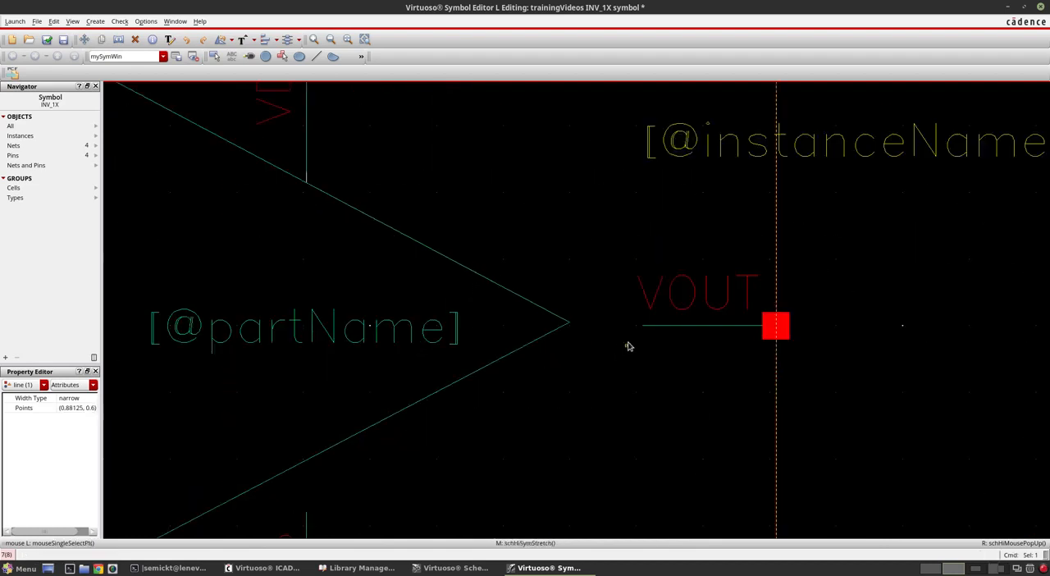
{"action": "left_click", "coordinate": [644, 332]}
{"action": "key", "text": "s"}
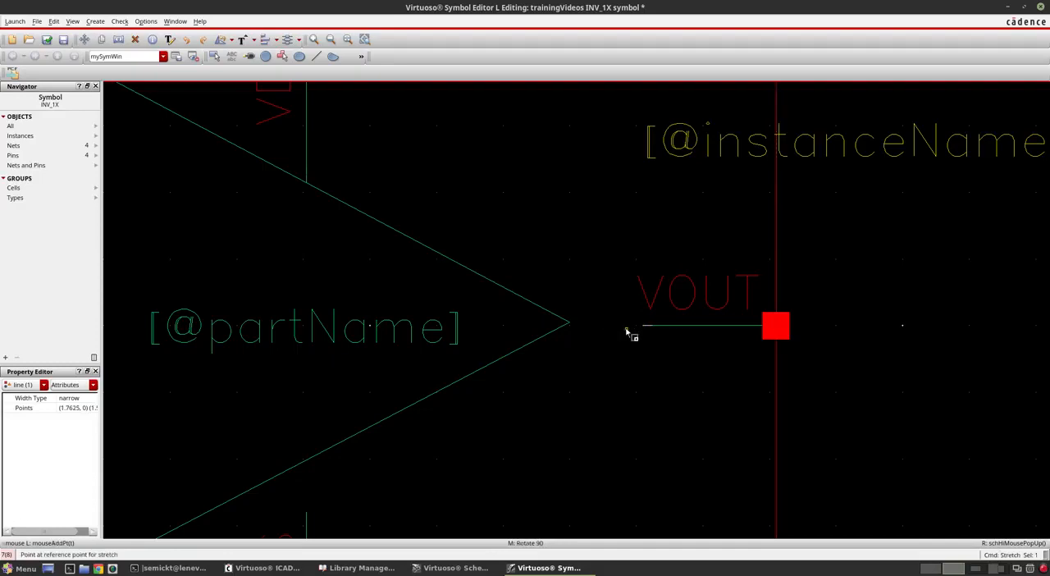
{"action": "key", "text": "Escape"}
{"action": "key", "text": "f"}
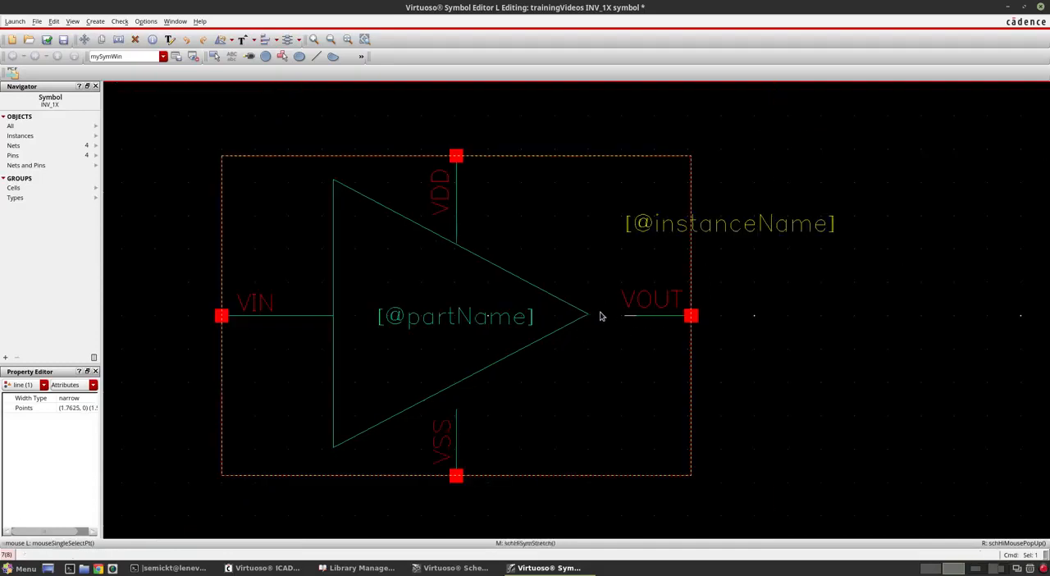
Step: Extend the upper end of the VSS pin's lead up to the triangle's lower sloping line and fit the symbol in view
{"action": "scroll", "coordinate": [452, 427], "scroll_direction": "up", "scroll_amount": 2, "text": "ctrl"}
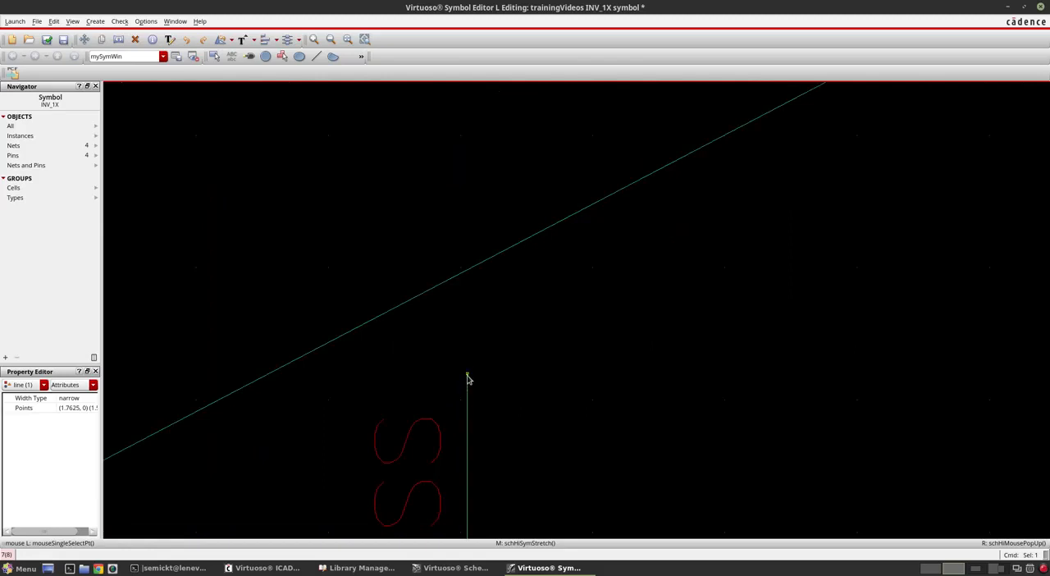
{"action": "left_click_drag", "start_coordinate": [471, 381], "coordinate": [465, 279]}
{"action": "key", "text": "f"}
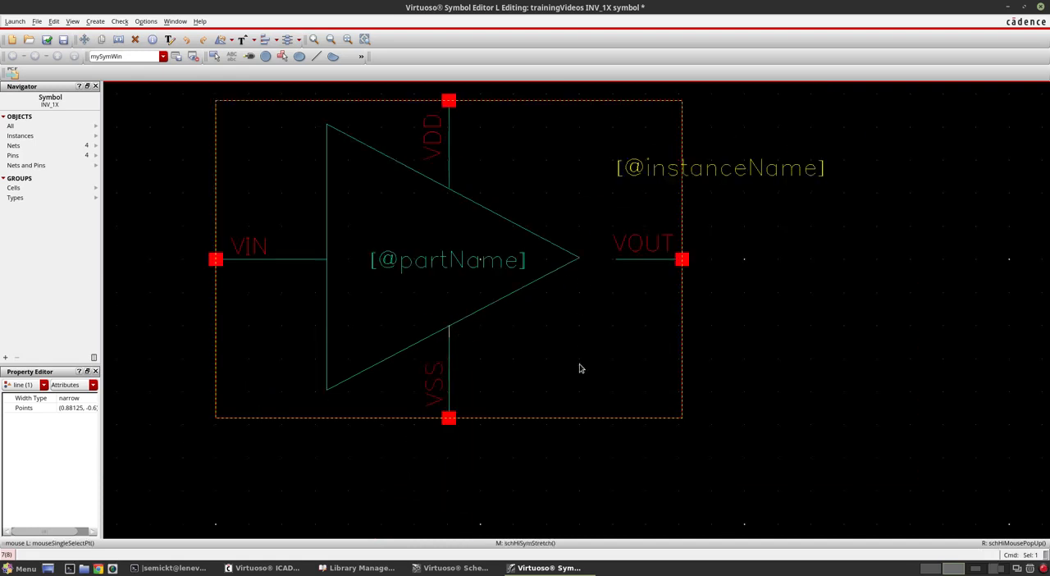
{"action": "key", "text": "f"}
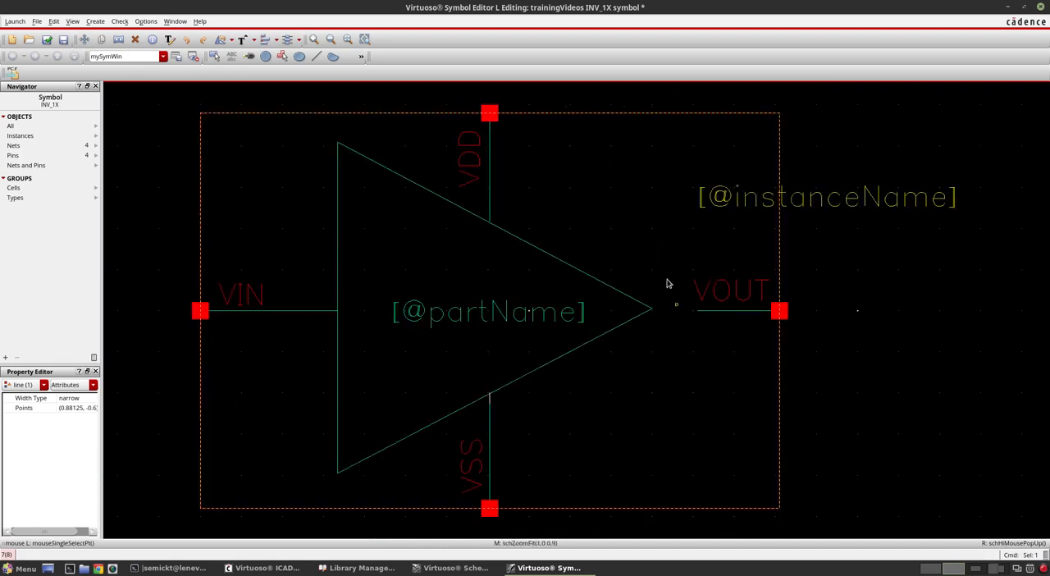
Step: Try to draw an inversion circle between the triangle's tip and the VOUT pin's lead, and delete that circle
{"action": "left_click", "coordinate": [265, 57]}
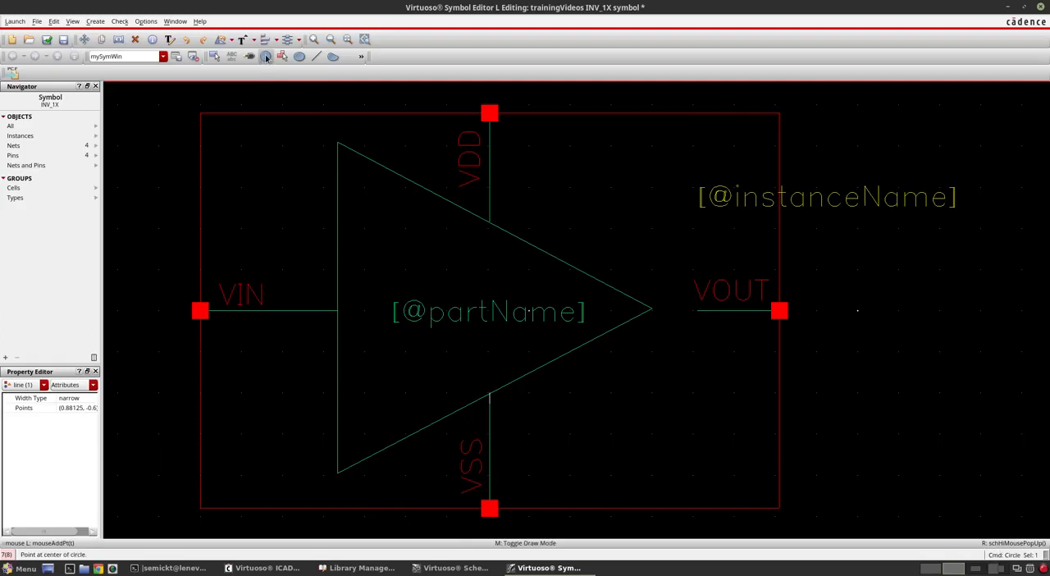
{"action": "scroll", "coordinate": [665, 315], "scroll_direction": "up", "scroll_amount": 2, "text": "ctrl"}
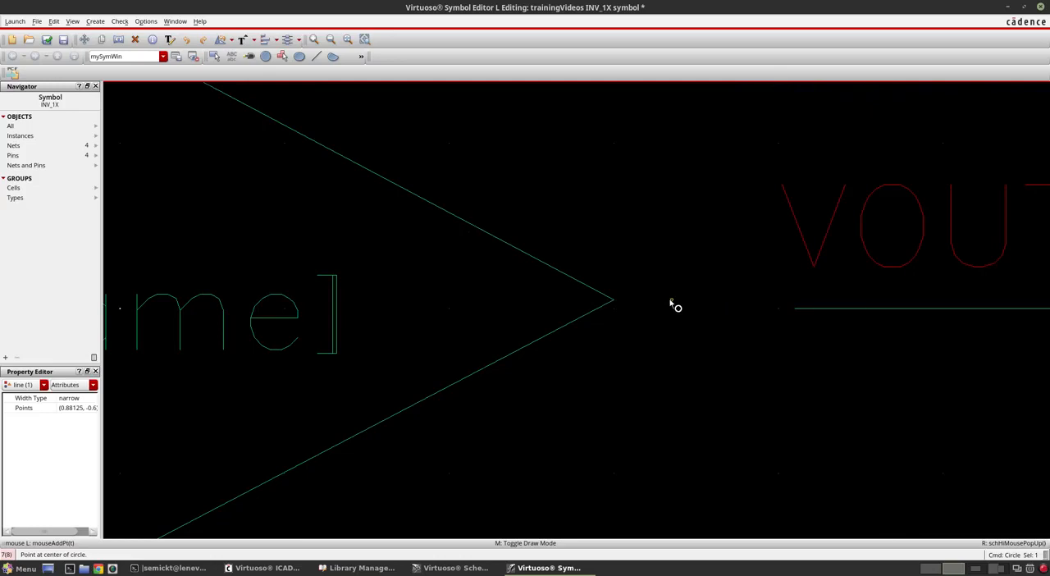
{"action": "left_click", "coordinate": [670, 300]}
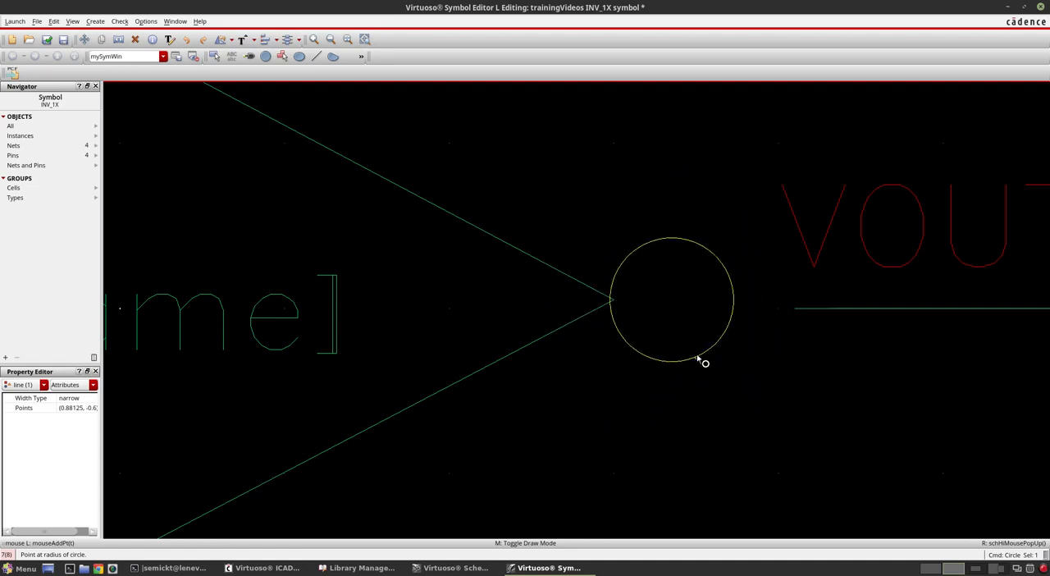
{"action": "left_click", "coordinate": [692, 355]}
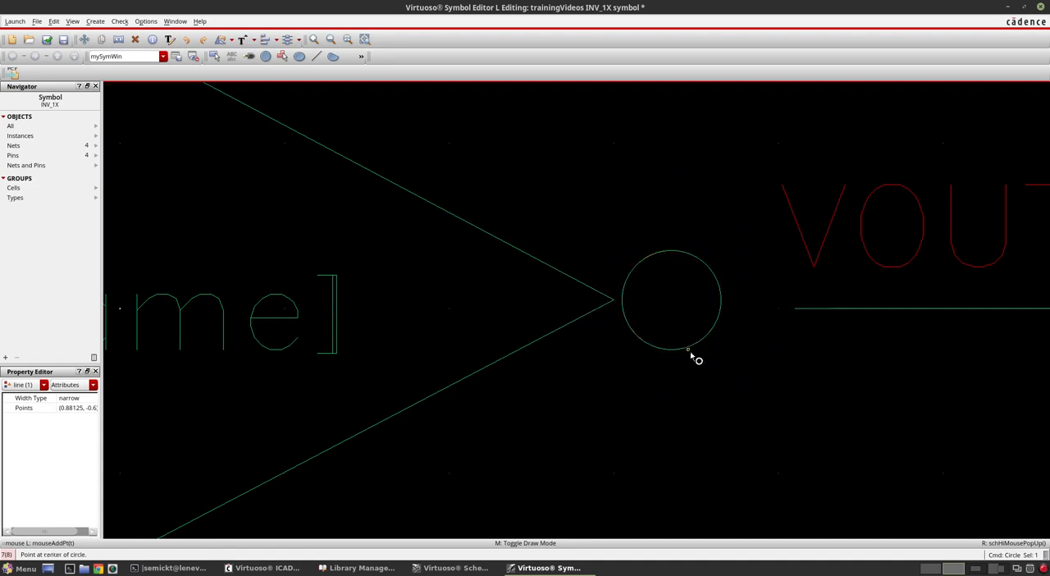
{"action": "key", "text": "Escape"}
{"action": "left_click", "coordinate": [670, 302]}
{"action": "key", "text": "Delete"}
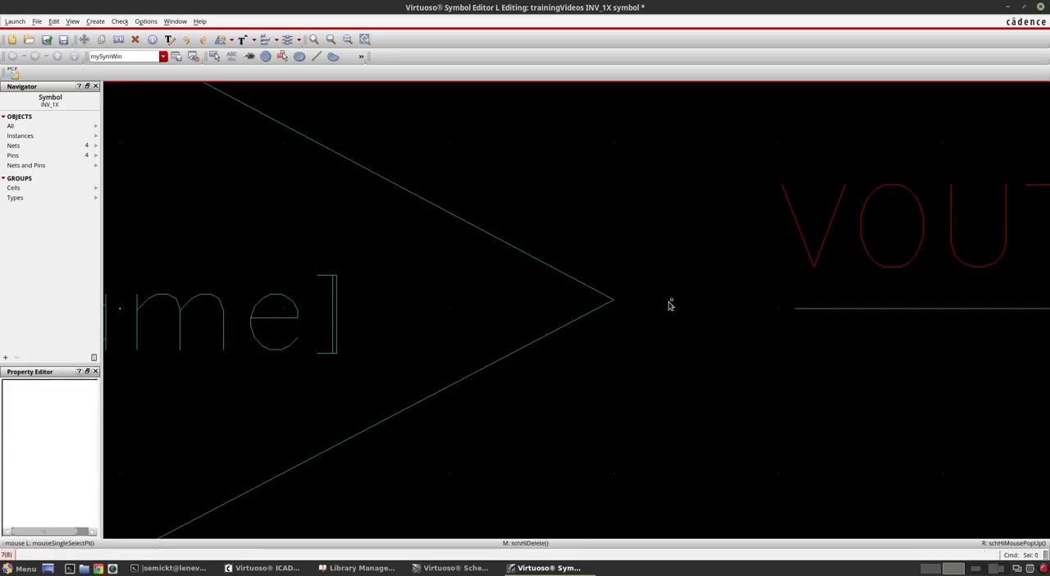
Step: Draw an inversion circle with a radius of about 0.0625 touching the triangle's tip, just before the VOUT pin's lead
{"action": "left_click", "coordinate": [266, 56]}
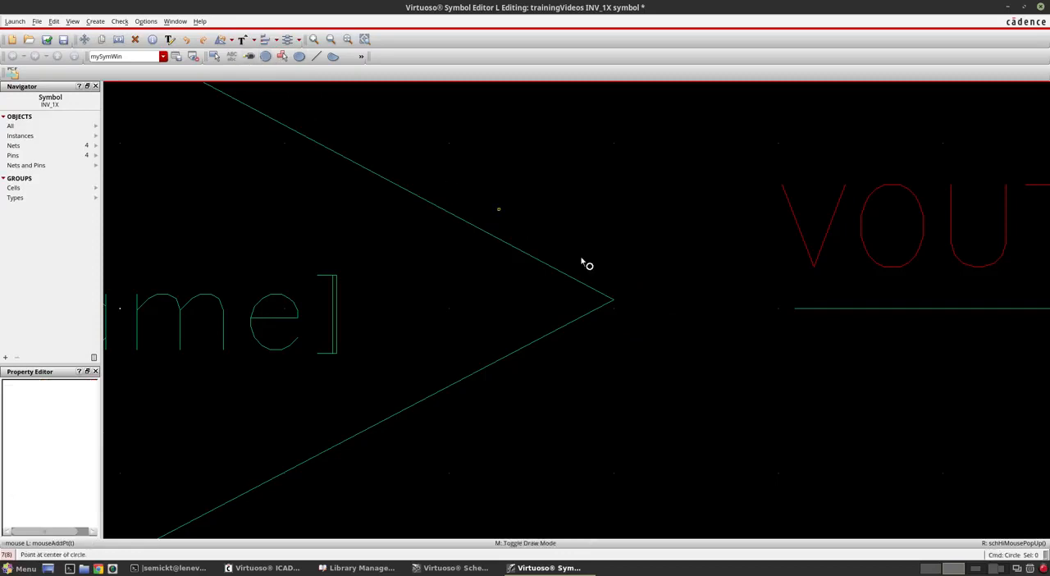
{"action": "left_click", "coordinate": [696, 301]}
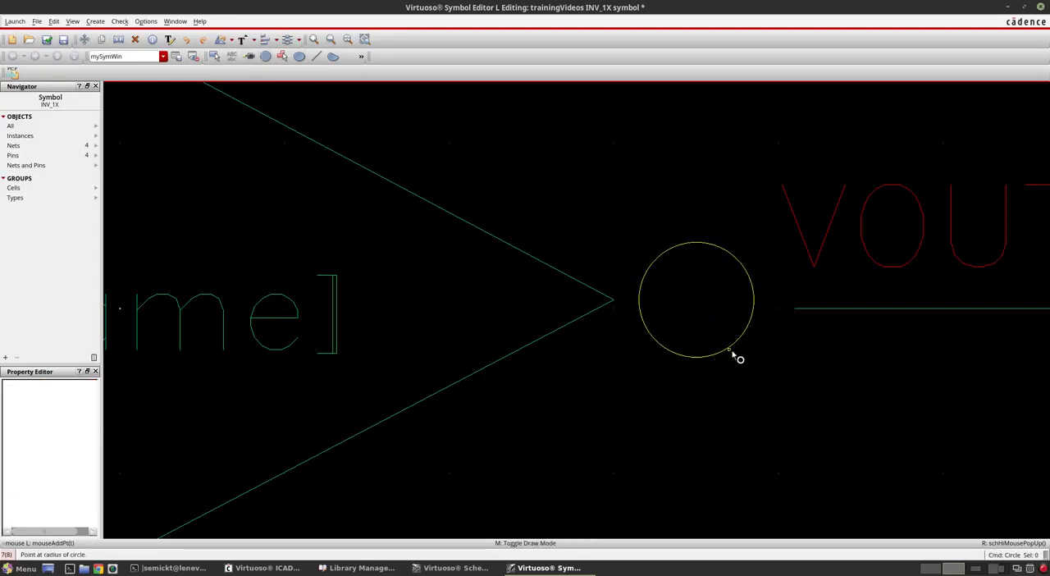
{"action": "left_click", "coordinate": [744, 369]}
{"action": "key", "text": "f"}
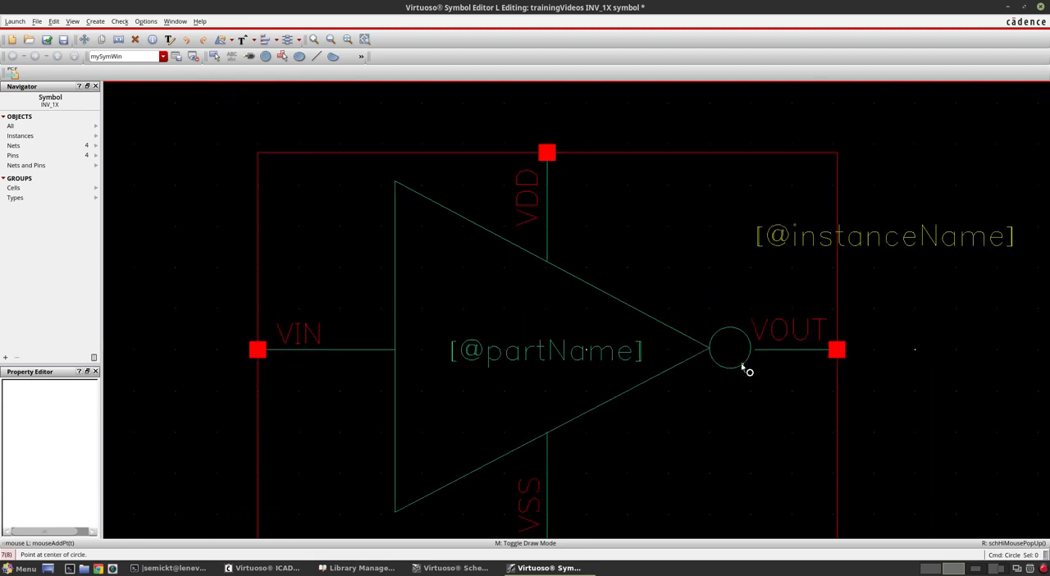
{"action": "key", "text": "Escape"}
{"action": "scroll", "coordinate": [750, 372], "scroll_direction": "up", "scroll_amount": 1, "text": "ctrl"}
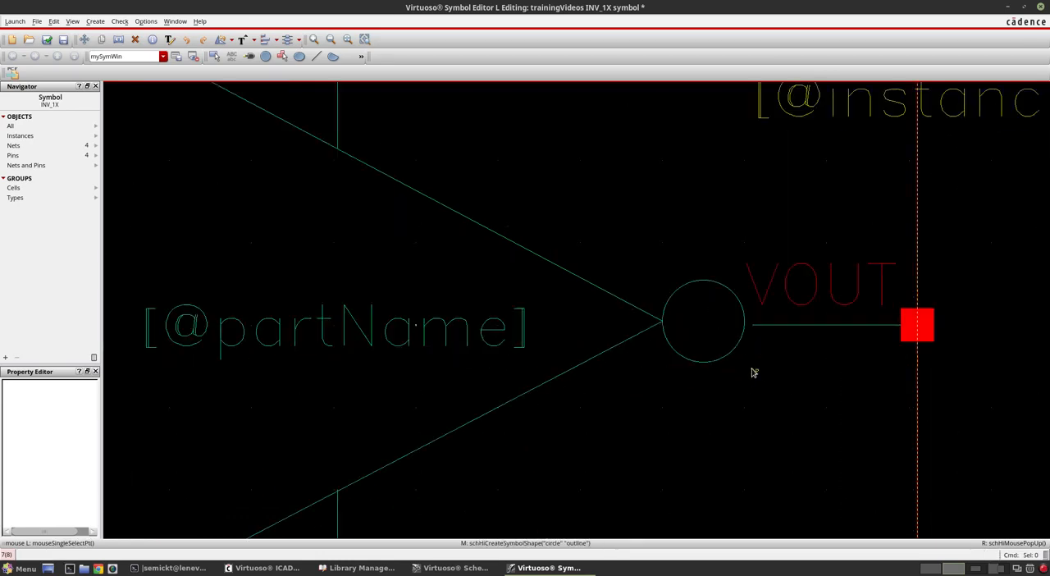
{"action": "scroll", "coordinate": [650, 330], "scroll_direction": "down", "scroll_amount": 1, "text": "ctrl"}
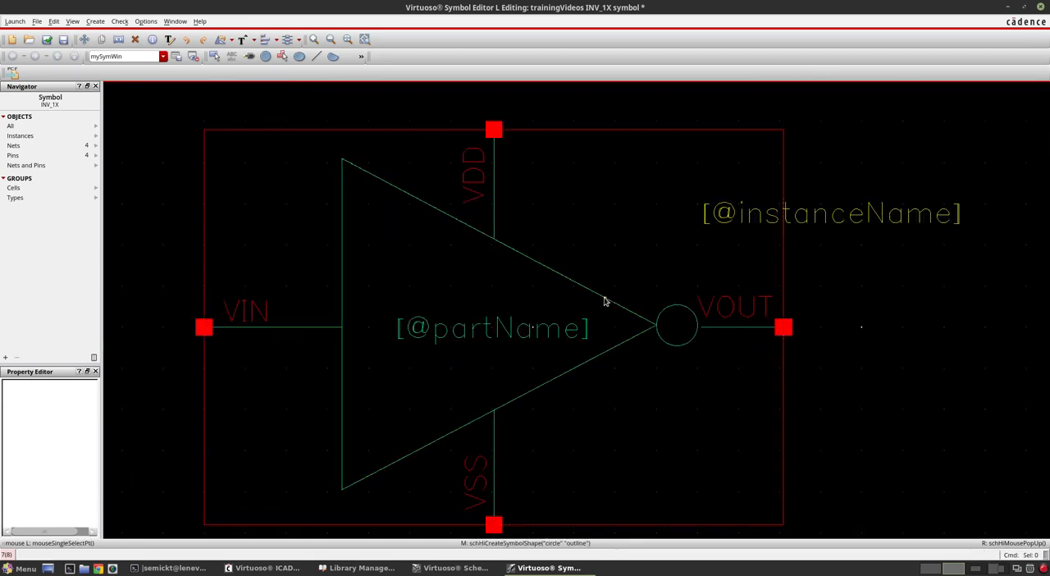
Step: Shift the triangle's three lines down together until its tip is level with the VOUT pin's lead
{"action": "left_click", "coordinate": [604, 301]}
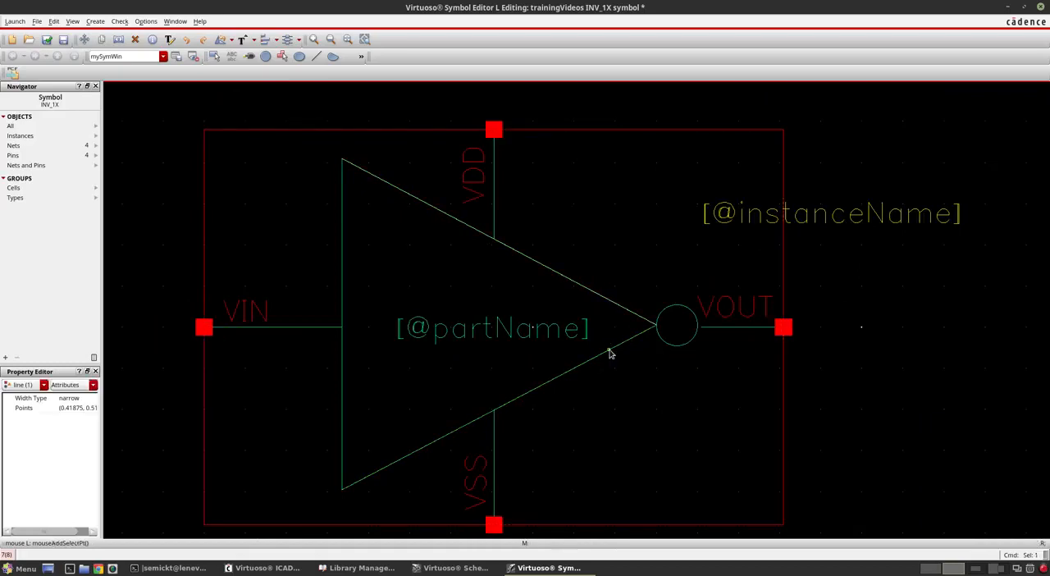
{"action": "left_click", "coordinate": [610, 352], "text": "shift"}
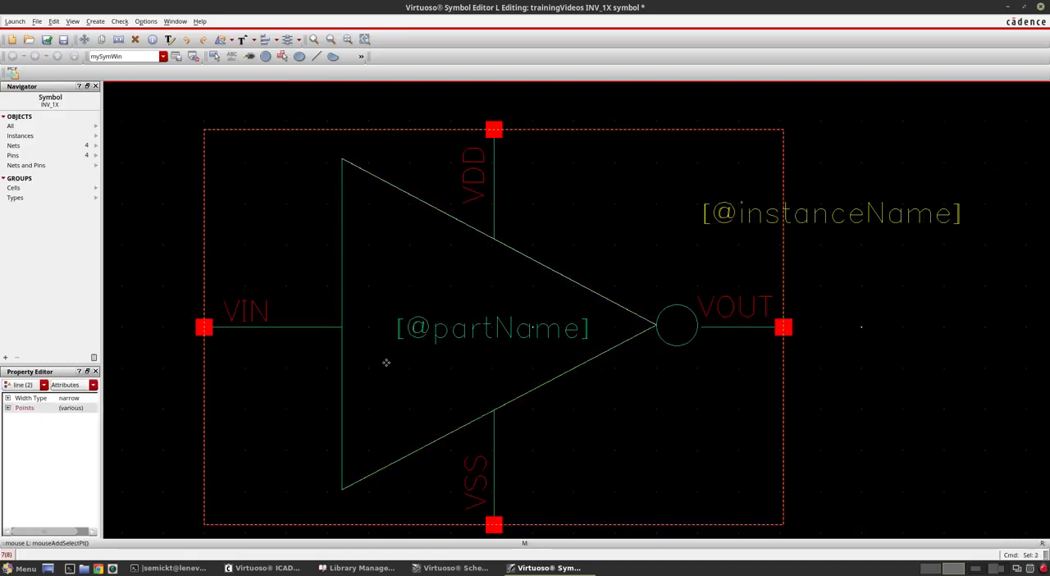
{"action": "left_click", "coordinate": [344, 360], "text": "shift"}
{"action": "key", "text": "s"}
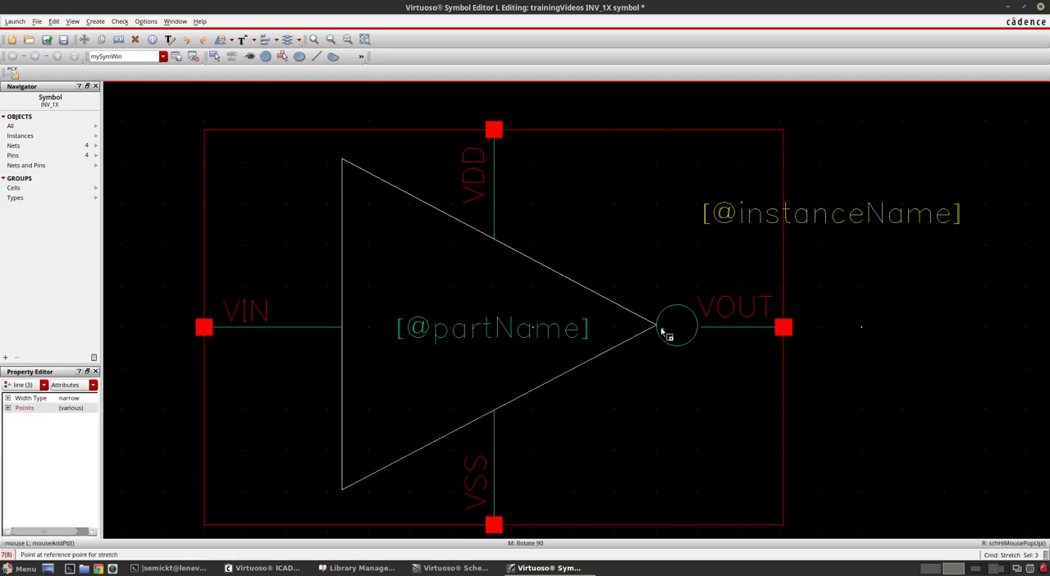
{"action": "scroll", "coordinate": [663, 331], "scroll_direction": "up", "scroll_amount": 4, "text": "ctrl"}
{"action": "left_click", "coordinate": [583, 294]}
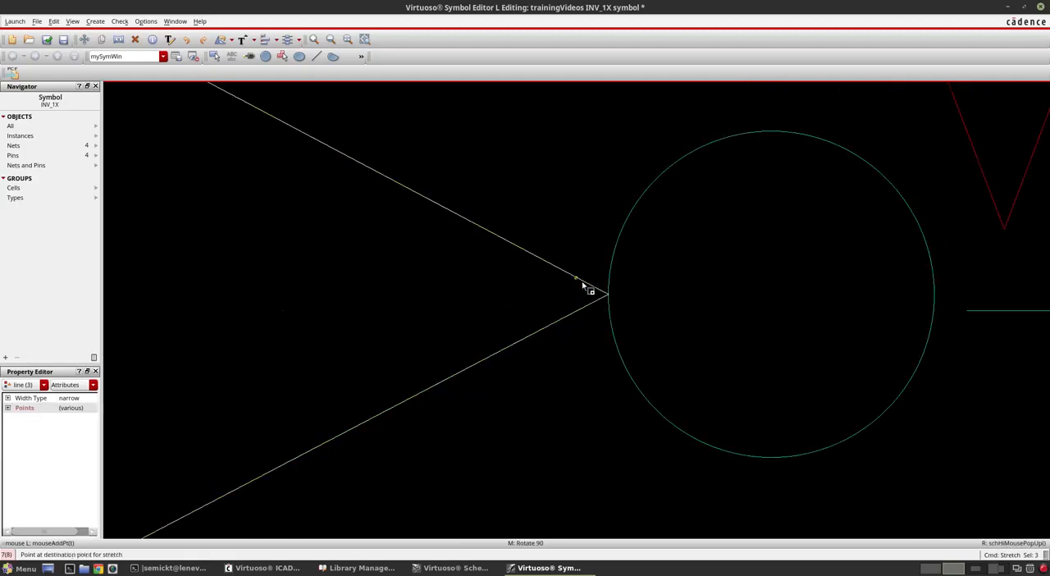
{"action": "left_click", "coordinate": [583, 294]}
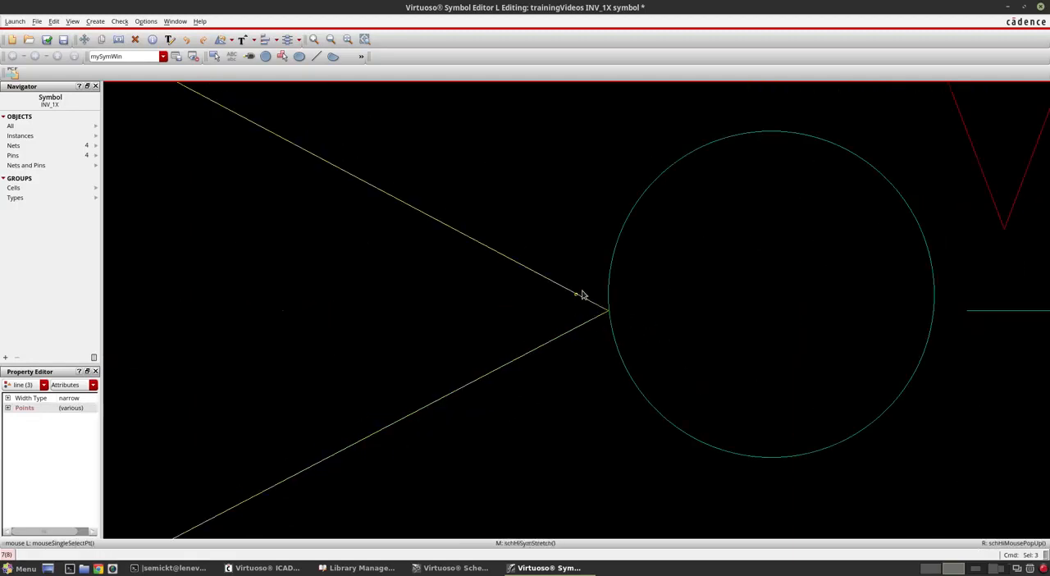
{"action": "scroll", "coordinate": [583, 296], "scroll_direction": "down", "scroll_amount": 3, "text": "ctrl"}
{"action": "scroll", "coordinate": [675, 325], "scroll_direction": "down", "scroll_amount": 2, "text": "ctrl"}
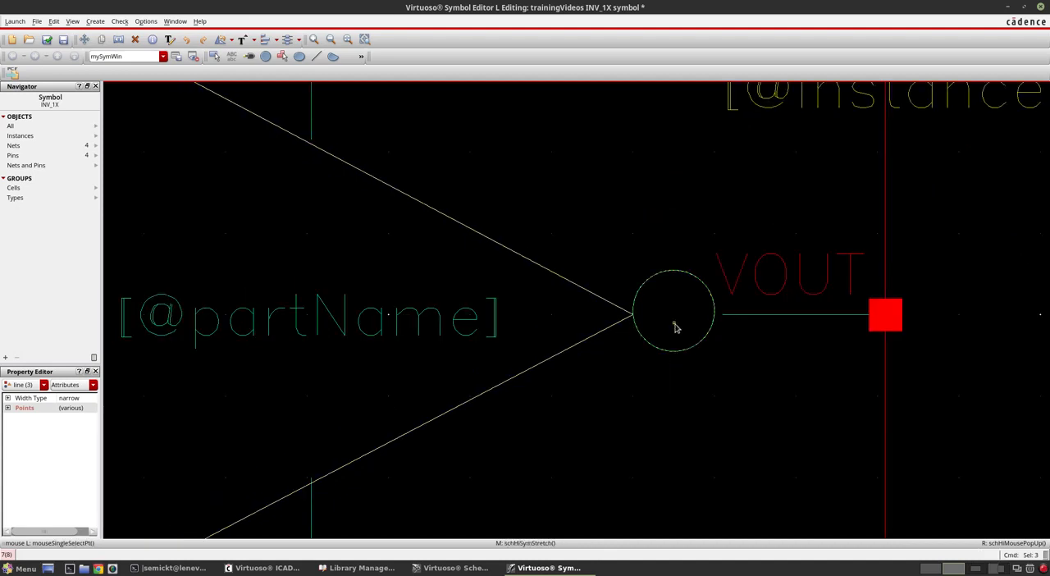
{"action": "scroll", "coordinate": [684, 325], "scroll_direction": "down", "scroll_amount": 2, "text": "ctrl"}
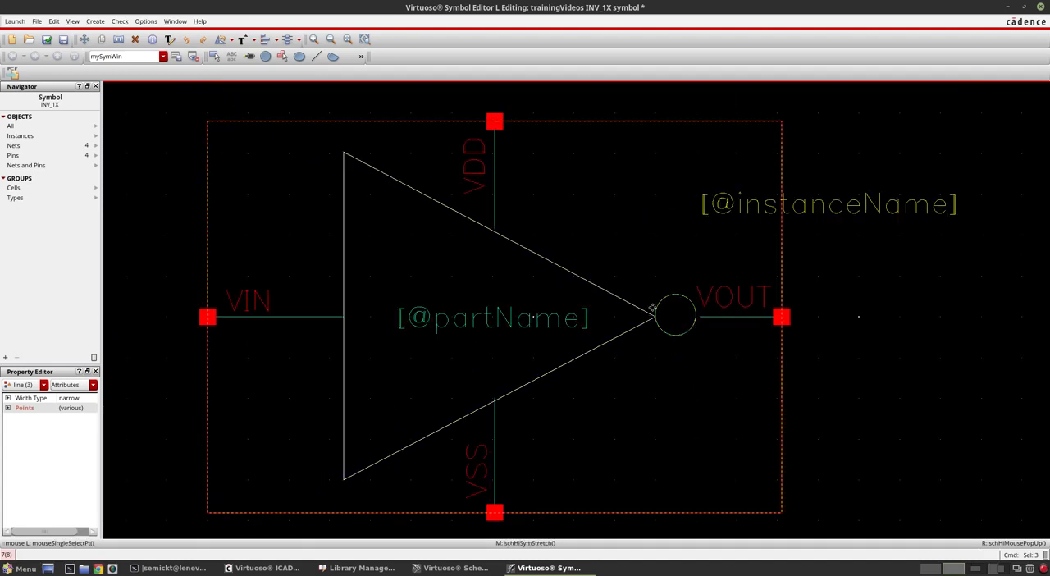
{"action": "scroll", "coordinate": [653, 308], "scroll_direction": "up", "scroll_amount": 2, "text": "ctrl"}
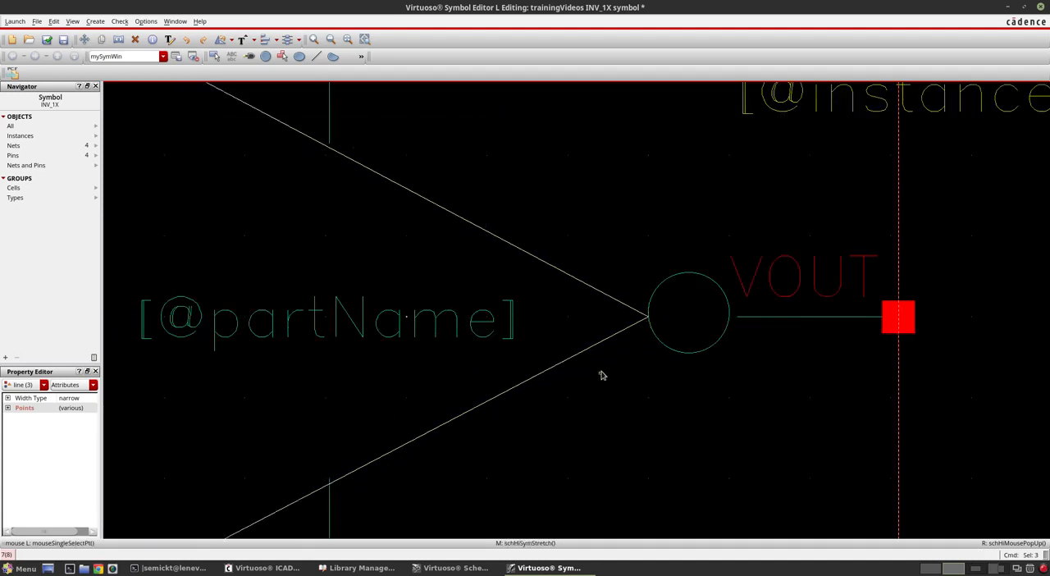
{"action": "scroll", "coordinate": [601, 375], "scroll_direction": "down", "scroll_amount": 2, "text": "ctrl"}
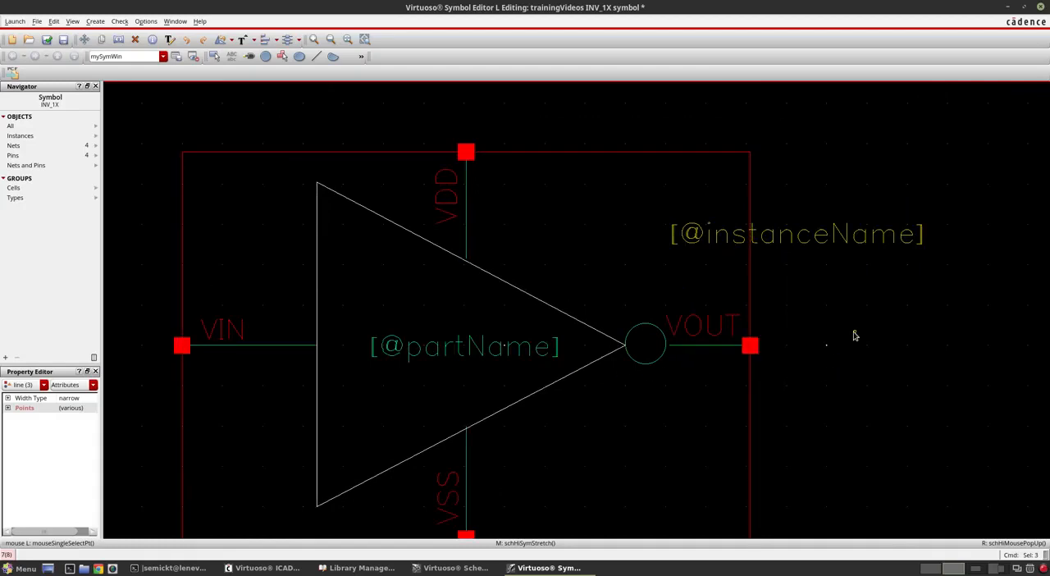
{"action": "left_click", "coordinate": [779, 326]}
Step: Stretch the lower end of the VDD pin's lead down to meet the shifted triangle's upper sloping line
{"action": "scroll", "coordinate": [466, 258], "scroll_direction": "up", "scroll_amount": 4, "text": "ctrl"}
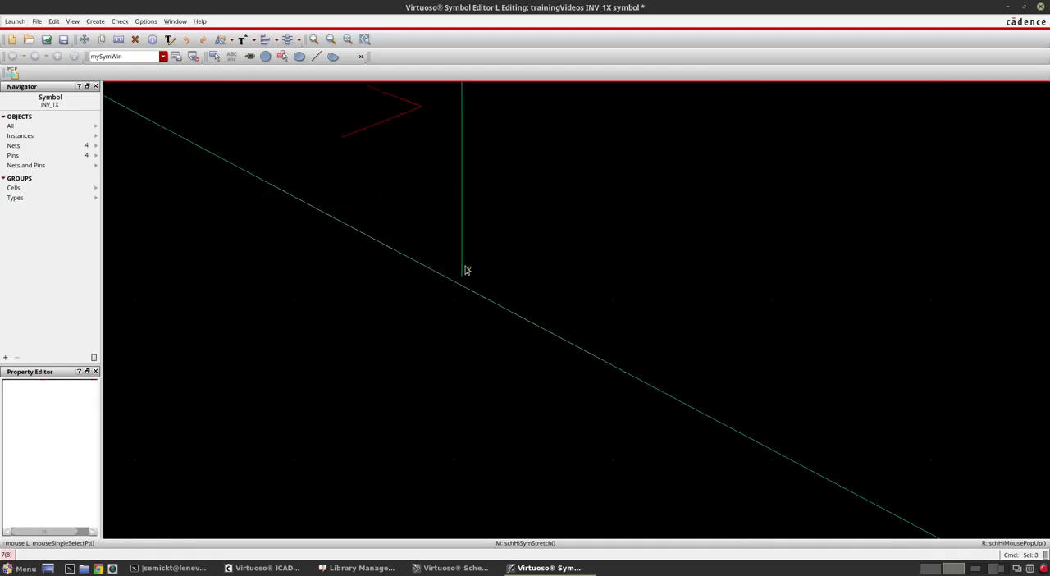
{"action": "left_click", "coordinate": [462, 277]}
{"action": "key", "text": "m"}
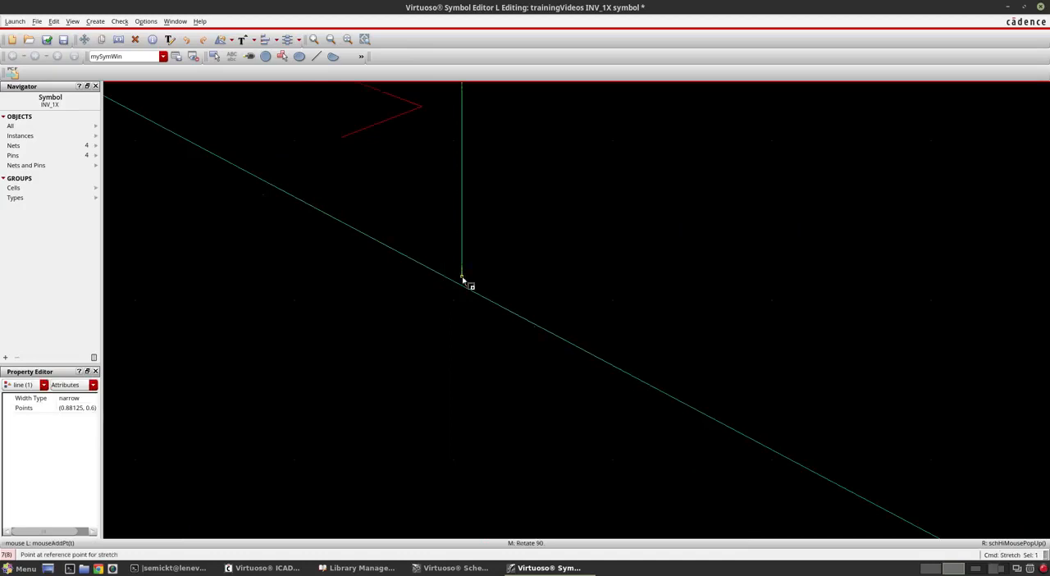
{"action": "scroll", "coordinate": [466, 278], "scroll_direction": "up", "scroll_amount": 3, "text": "ctrl"}
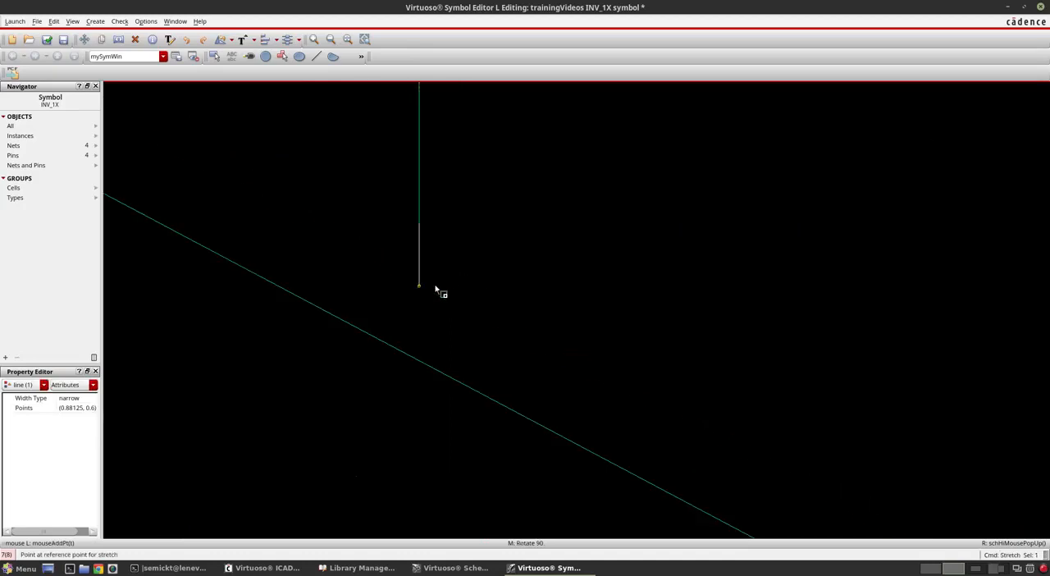
{"action": "left_click", "coordinate": [424, 360]}
{"action": "scroll", "coordinate": [469, 242], "scroll_direction": "down", "scroll_amount": 3, "text": "ctrl"}
{"action": "scroll", "coordinate": [467, 237], "scroll_direction": "down", "scroll_amount": 3, "text": "ctrl"}
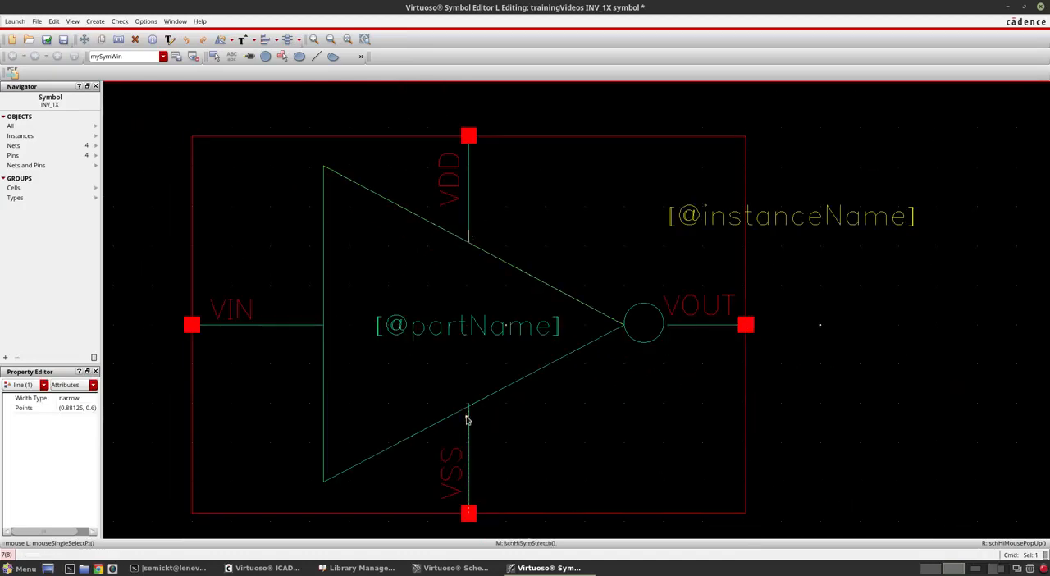
Step: Shorten the upper end of the VSS pin's lead so it ends exactly on the triangle's lower sloping line
{"action": "scroll", "coordinate": [471, 419], "scroll_direction": "up", "scroll_amount": 4, "text": "ctrl"}
{"action": "left_click", "coordinate": [435, 327]}
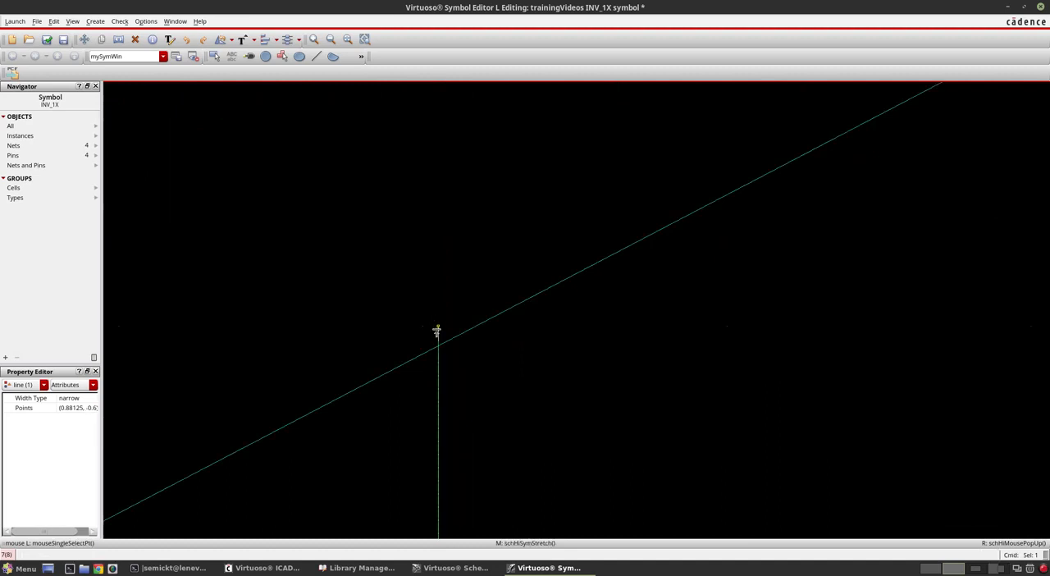
{"action": "key", "text": "m"}
{"action": "left_click", "coordinate": [436, 328]}
{"action": "left_click", "coordinate": [439, 347]}
{"action": "key", "text": "f"}
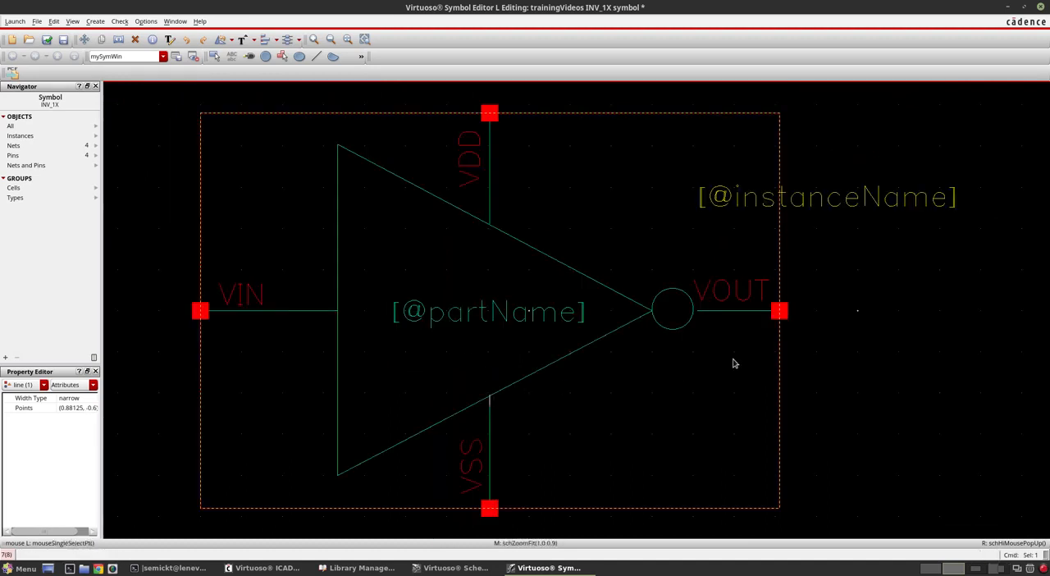
{"action": "left_click", "coordinate": [876, 358]}
Step: Stretch the inner end of the VOUT pin's lead left until it touches the inversion circle
{"action": "scroll", "coordinate": [867, 331], "scroll_direction": "up", "scroll_amount": 3, "text": "ctrl"}
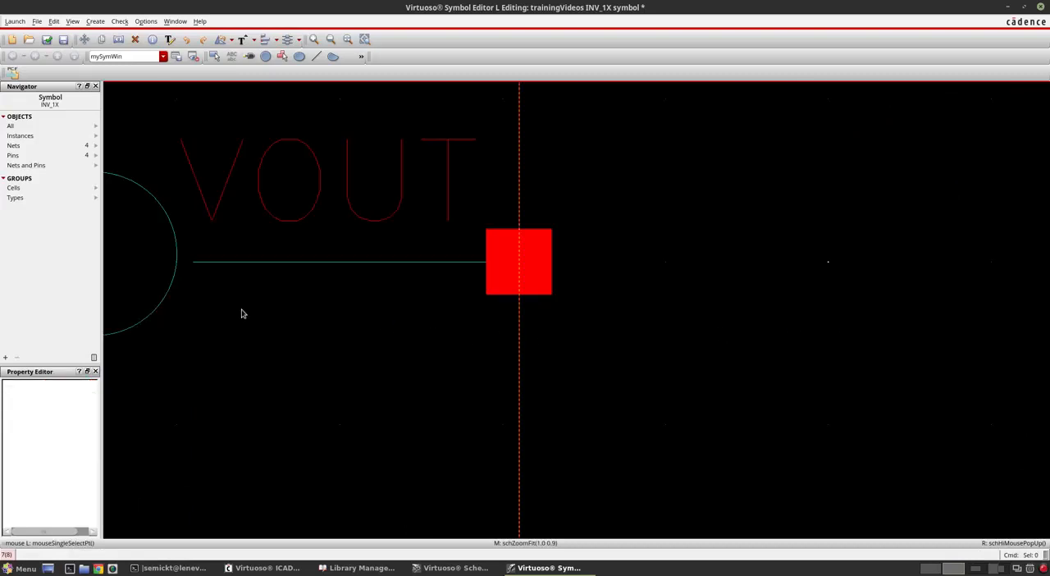
{"action": "scroll", "coordinate": [731, 295], "scroll_direction": "down", "scroll_amount": 2, "text": "ctrl"}
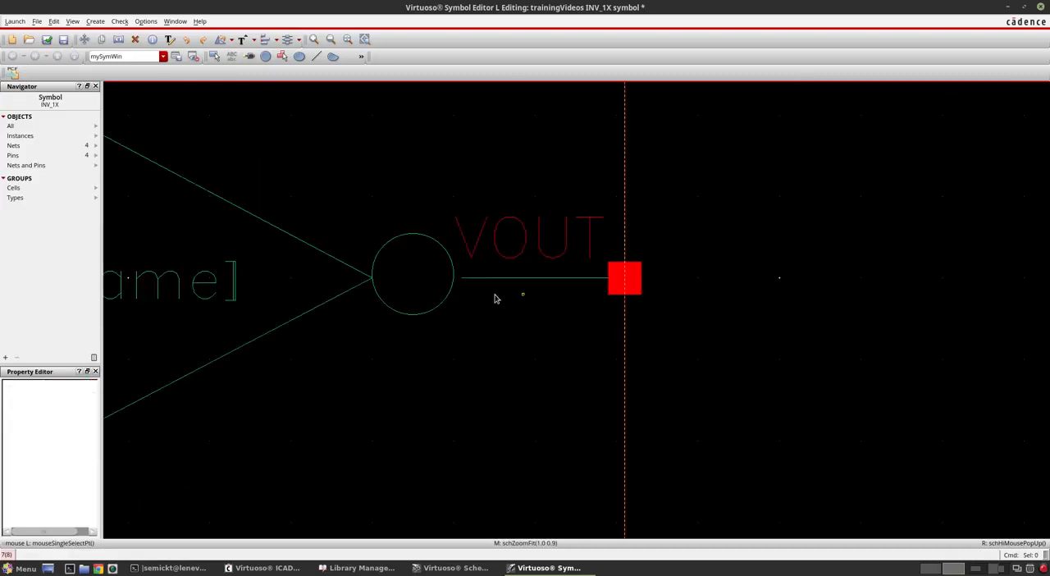
{"action": "left_click_drag", "start_coordinate": [461, 279], "coordinate": [433, 279]}
{"action": "scroll", "coordinate": [461, 279], "scroll_direction": "up", "scroll_amount": 2}
{"action": "key", "text": "f"}
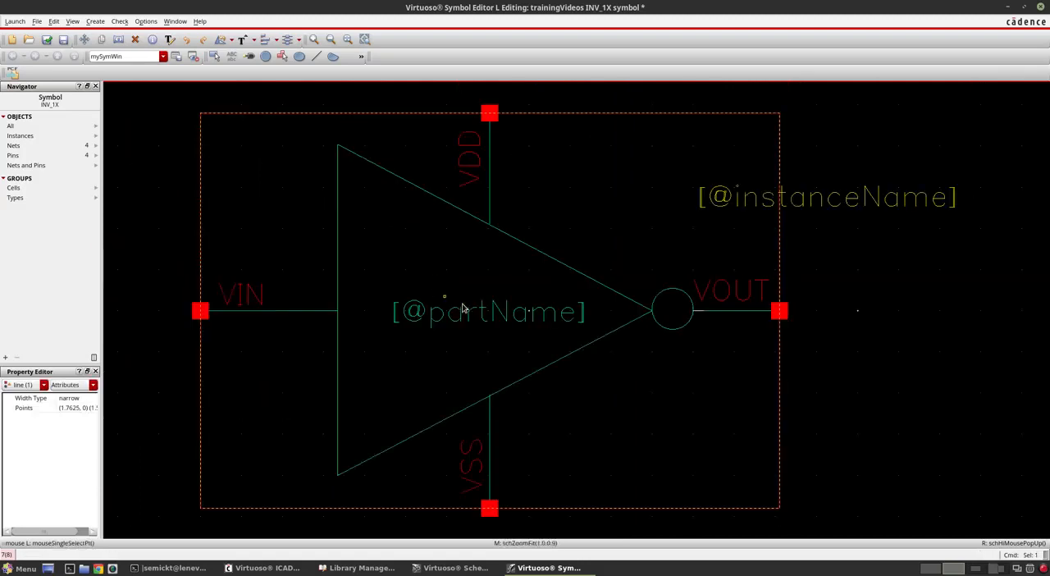
{"action": "left_click", "coordinate": [799, 274]}
Step: Move the inversion circle down to Y-center 0 so it is centred on the VOUT lead, and fit the symbol in view
{"action": "scroll", "coordinate": [799, 274], "scroll_direction": "up", "scroll_amount": 2, "text": "ctrl"}
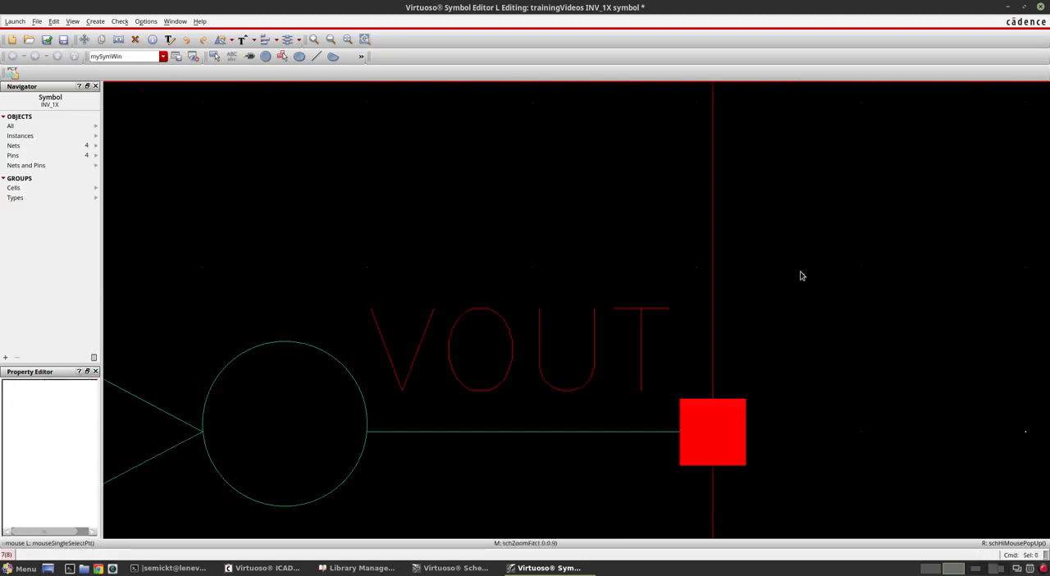
{"action": "scroll", "coordinate": [720, 339], "scroll_direction": "down", "scroll_amount": 1, "text": "ctrl"}
{"action": "left_click", "coordinate": [511, 382]}
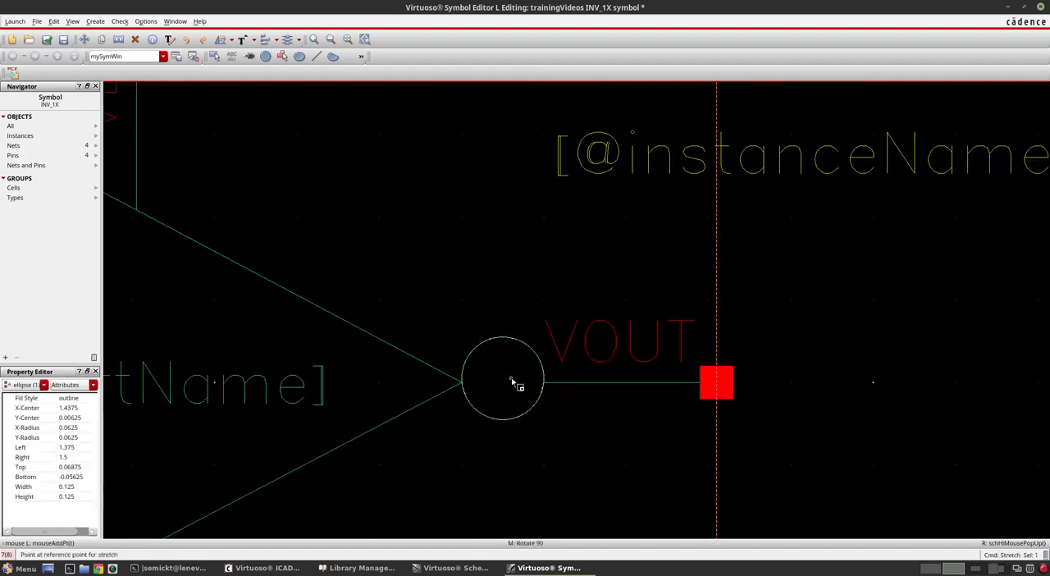
{"action": "scroll", "coordinate": [511, 377], "scroll_direction": "up", "scroll_amount": 1, "text": "ctrl"}
{"action": "left_click_drag", "start_coordinate": [511, 378], "coordinate": [511, 384]}
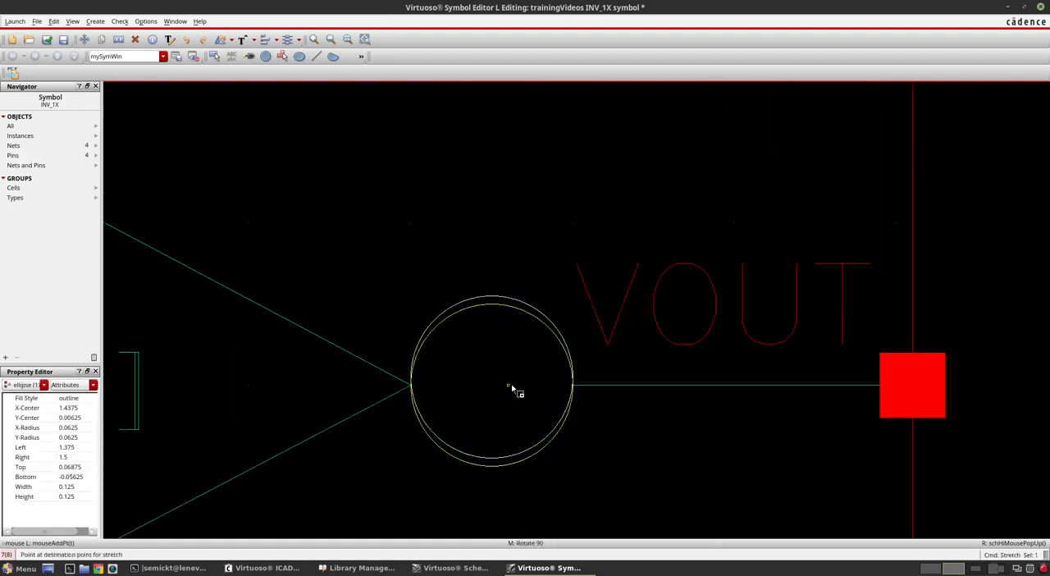
{"action": "left_click", "coordinate": [511, 384]}
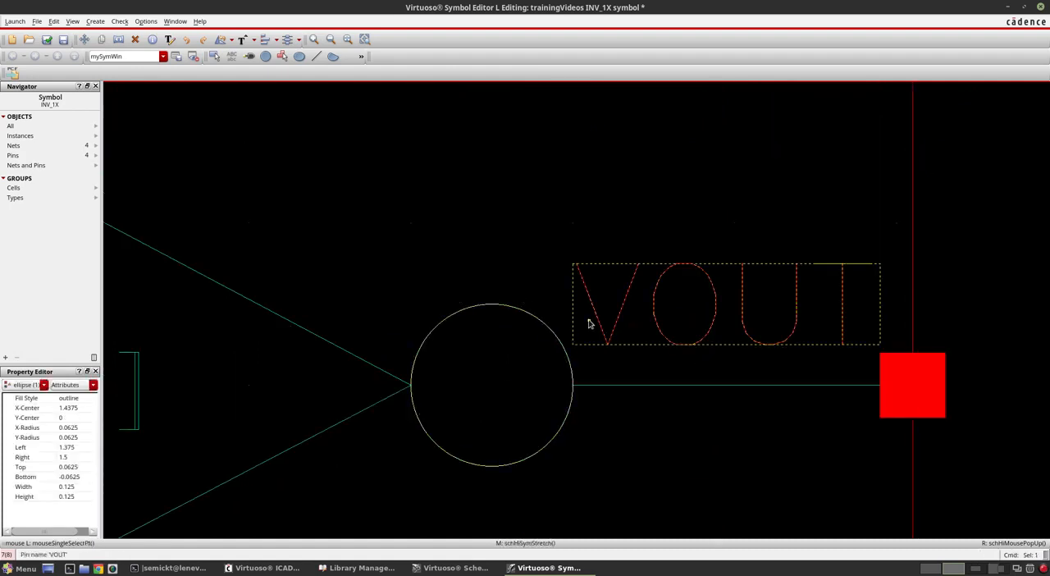
{"action": "scroll", "coordinate": [586, 378], "scroll_direction": "down", "scroll_amount": 2, "text": "ctrl"}
{"action": "left_click", "coordinate": [768, 346]}
{"action": "key", "text": "f"}
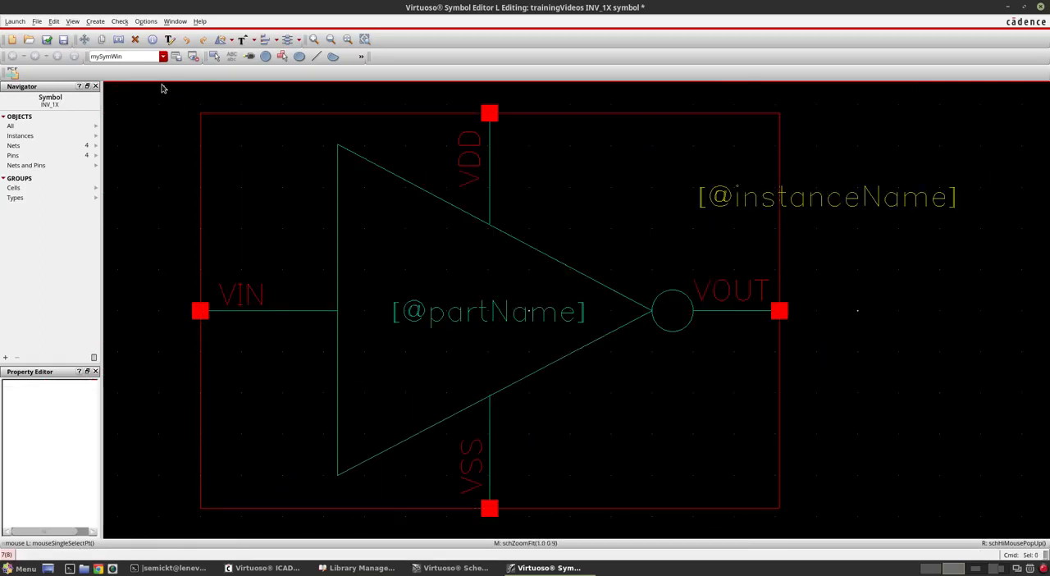
Step: Check and save the symbol, and review the check messages in the Virtuoso log window
{"action": "left_click", "coordinate": [47, 40]}
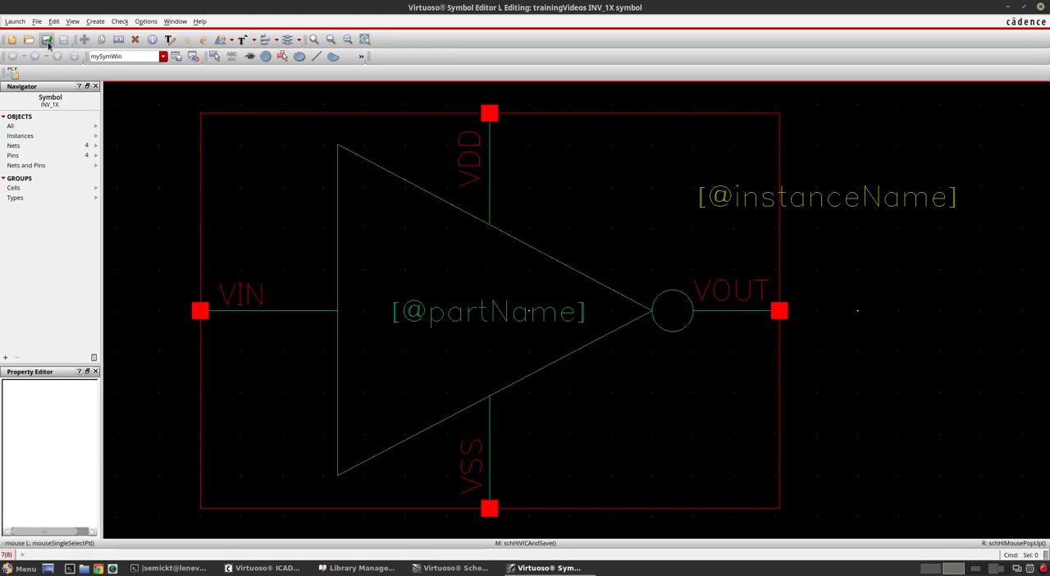
{"action": "left_click", "coordinate": [265, 567]}
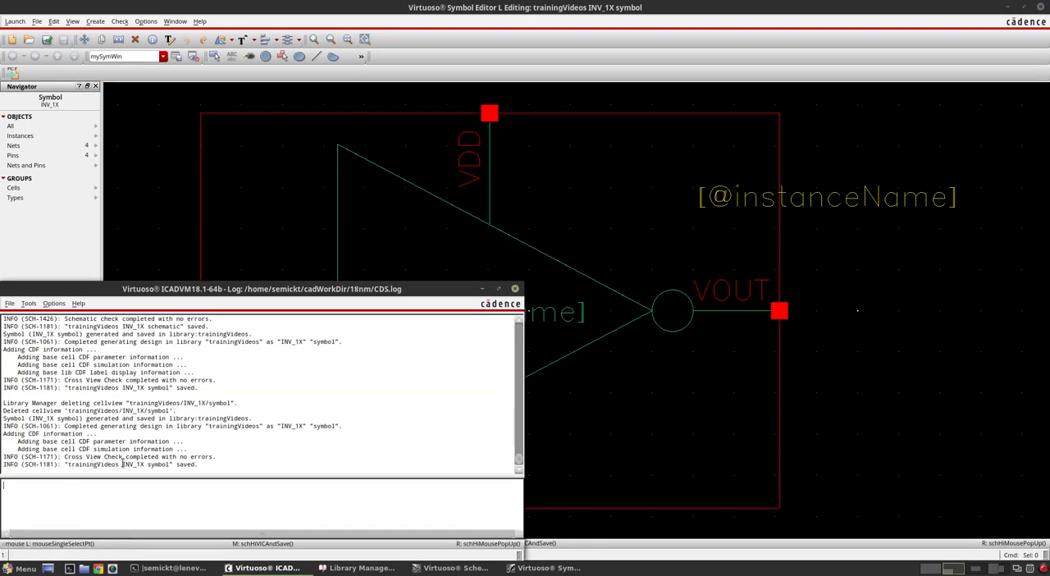
{"action": "left_click", "coordinate": [909, 367]}
Step: Change the VOUT pin name label's text to Vout in its object properties
{"action": "left_click", "coordinate": [732, 289]}
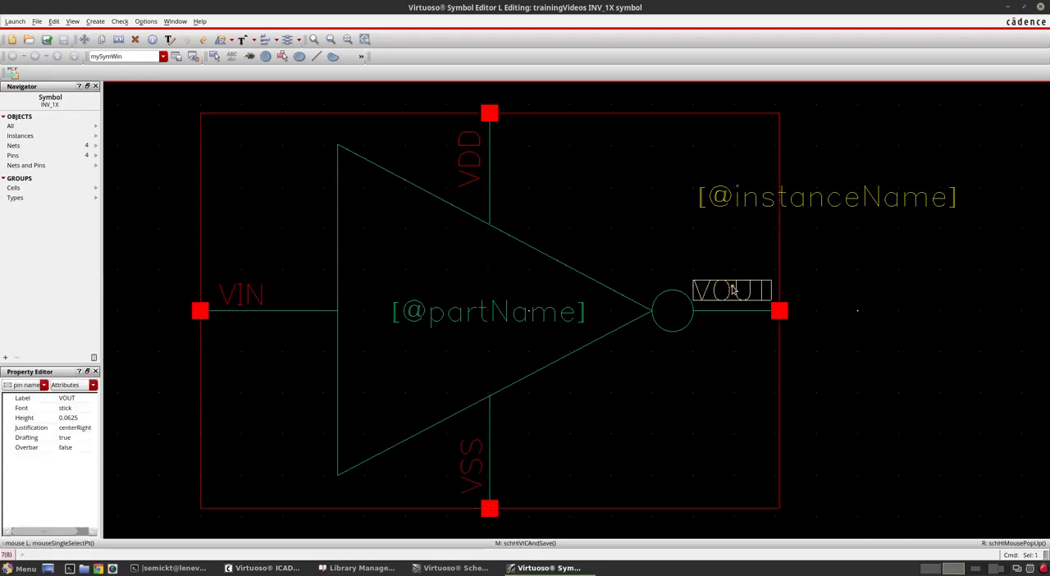
{"action": "key", "text": "q"}
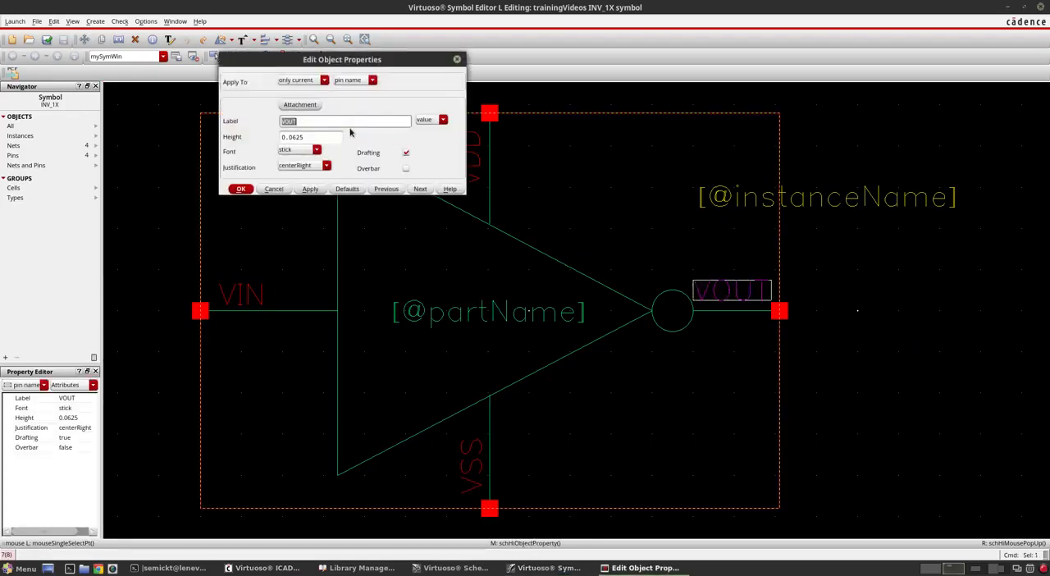
{"action": "type", "text": "VOU"}
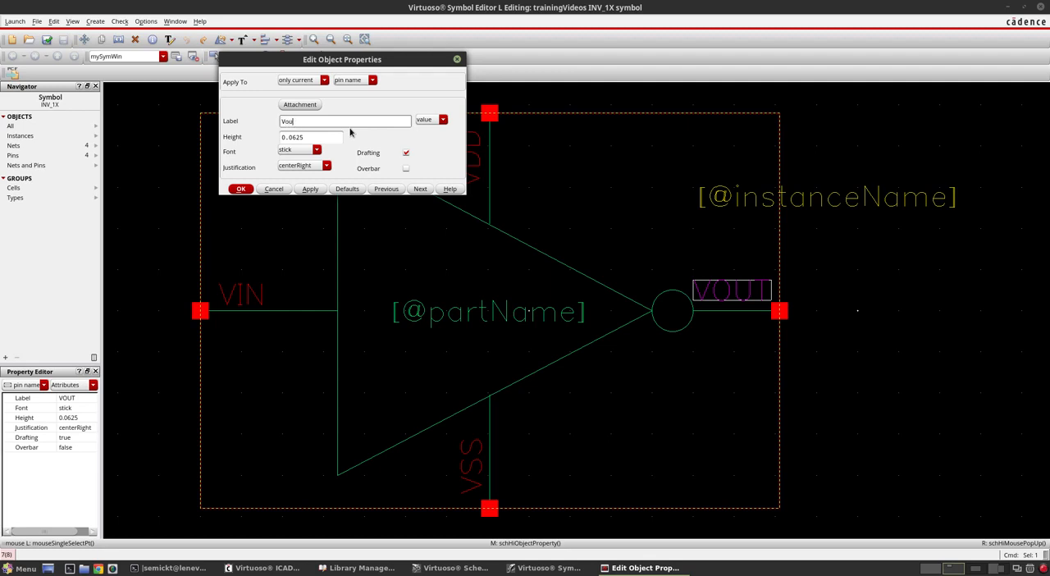
{"action": "key", "text": "Return"}
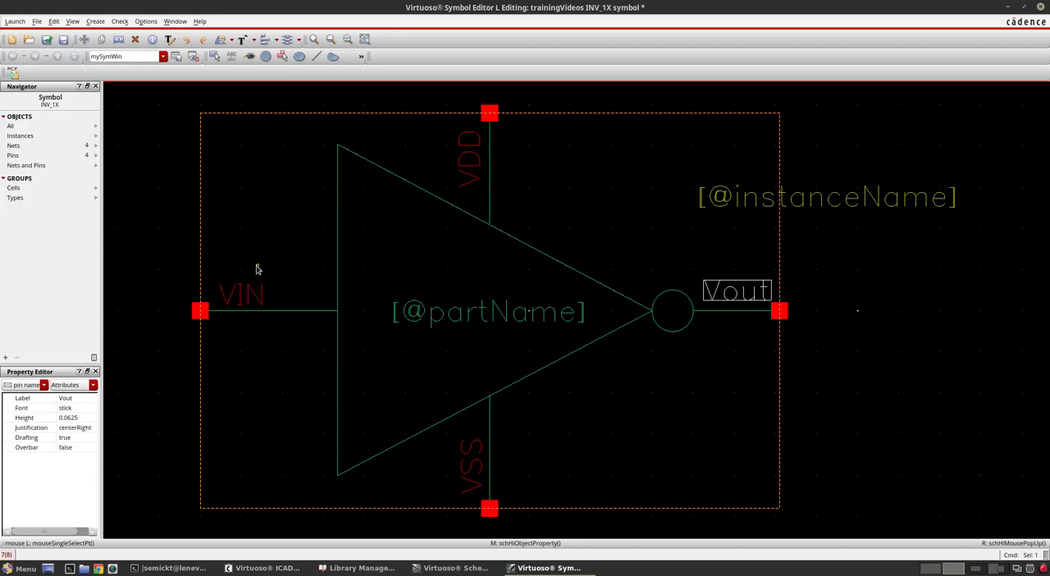
Step: Delete the VIN pin name label, and check and save the symbol
{"action": "left_click", "coordinate": [265, 292]}
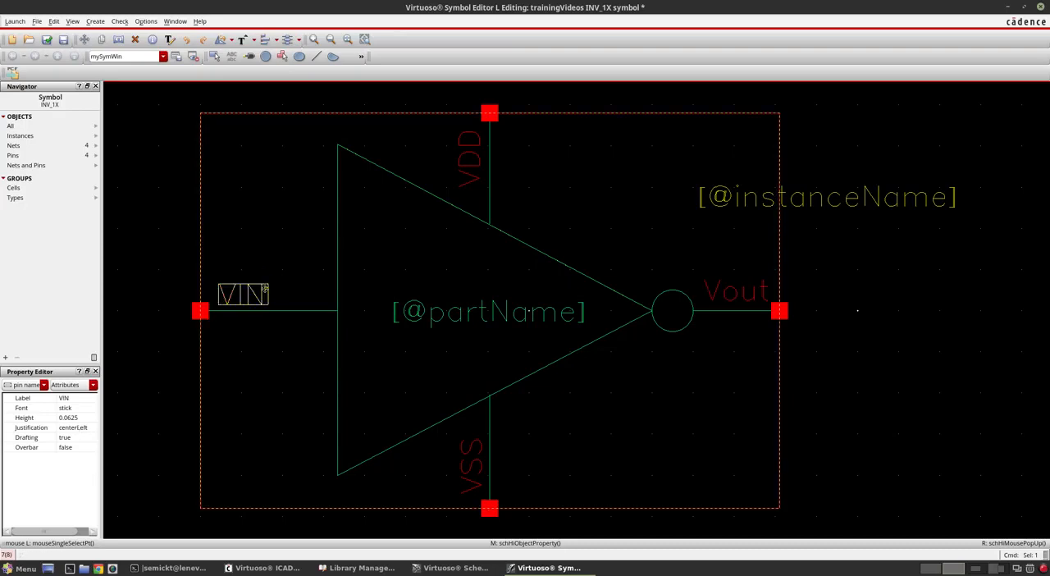
{"action": "key", "text": "Delete"}
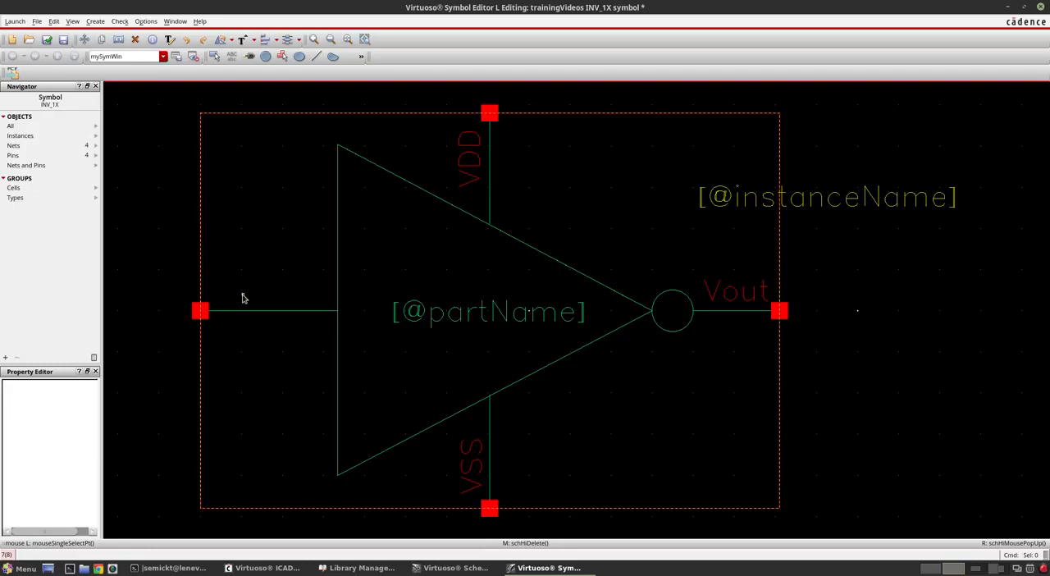
{"action": "left_click", "coordinate": [46, 41]}
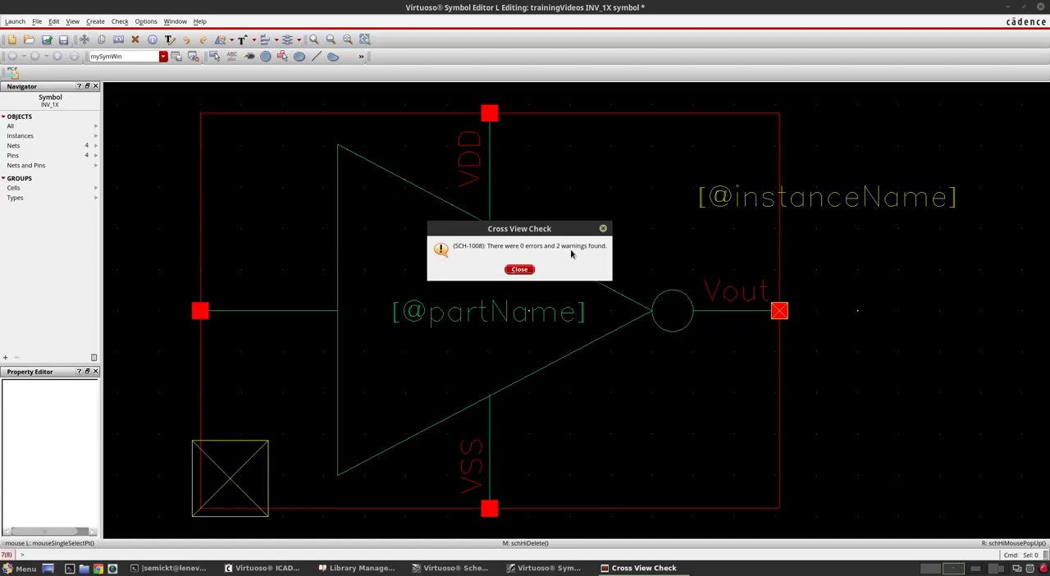
{"action": "left_click", "coordinate": [519, 269]}
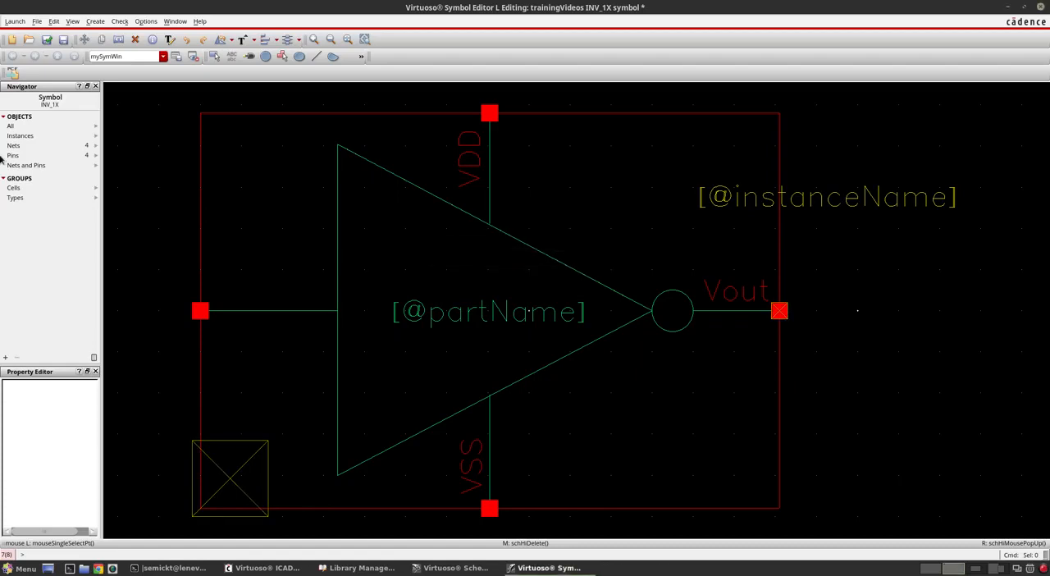
Step: Read the cross view check warnings in the Virtuoso log window and compare the output pin's name in the INV_1X schematic
{"action": "left_click", "coordinate": [267, 568]}
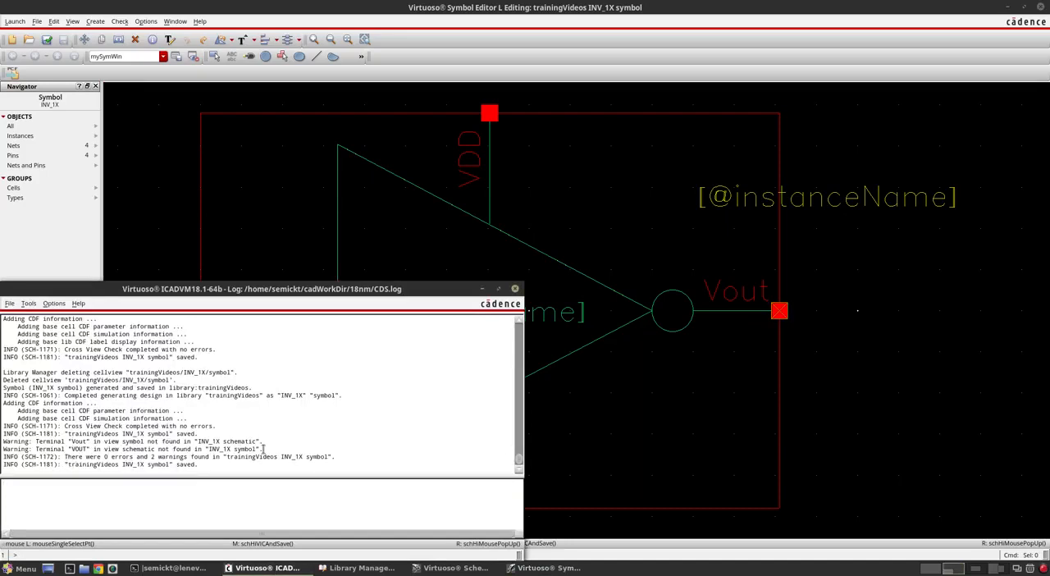
{"action": "left_click_drag", "start_coordinate": [263, 450], "coordinate": [4, 441]}
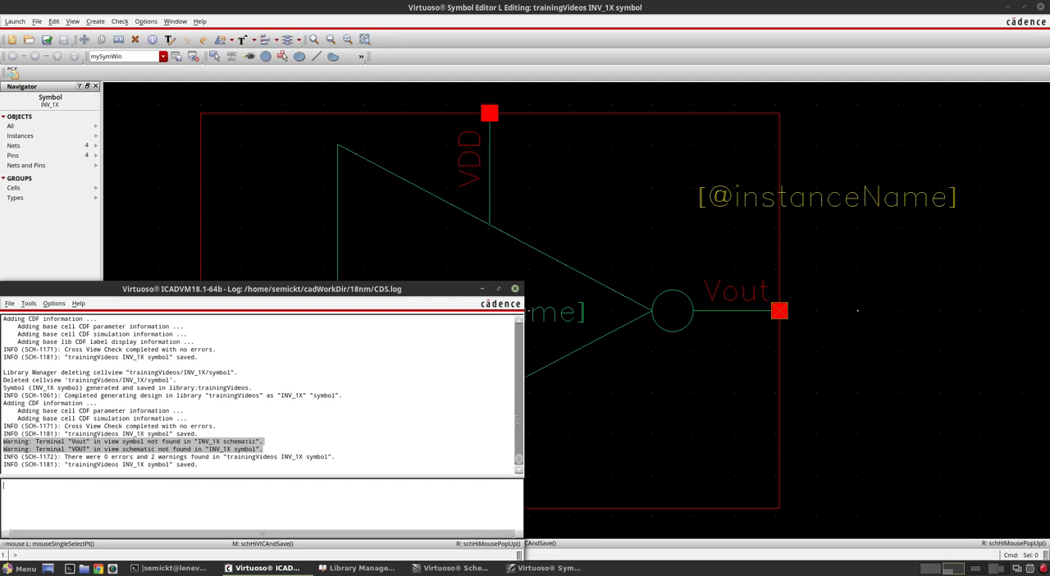
{"action": "left_click", "coordinate": [867, 284]}
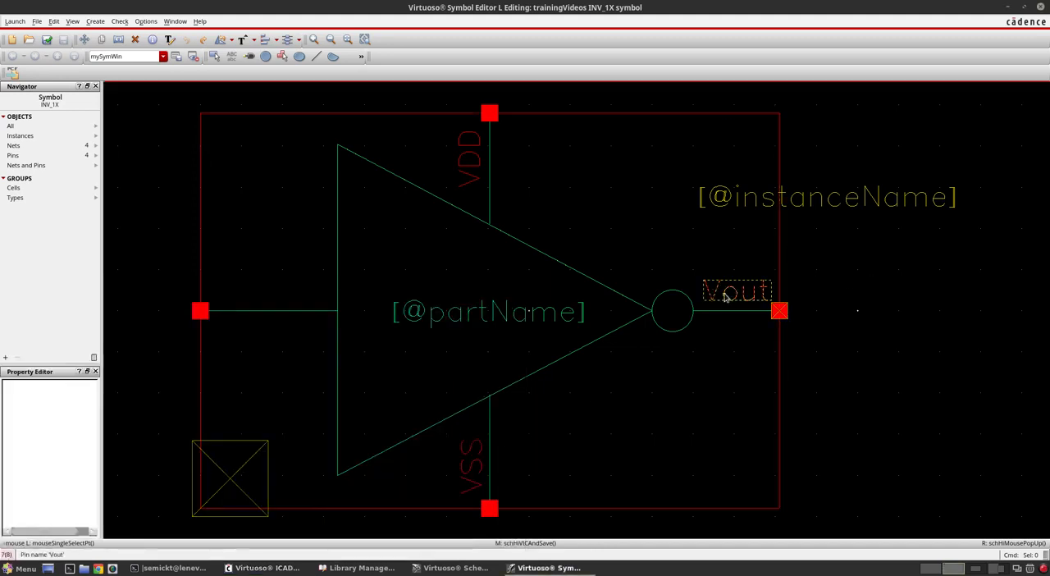
{"action": "left_click", "coordinate": [463, 569]}
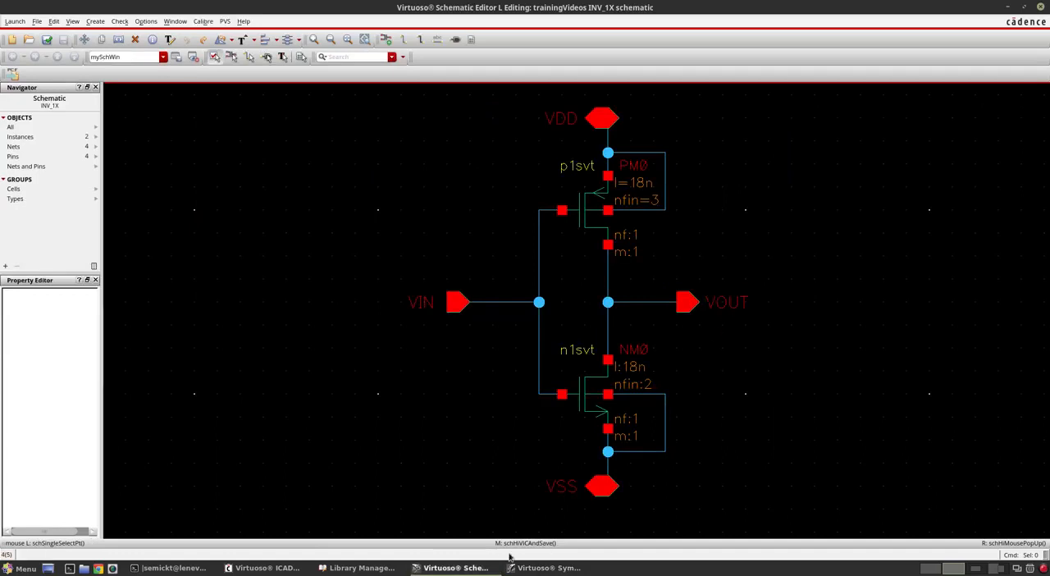
{"action": "left_click", "coordinate": [474, 568]}
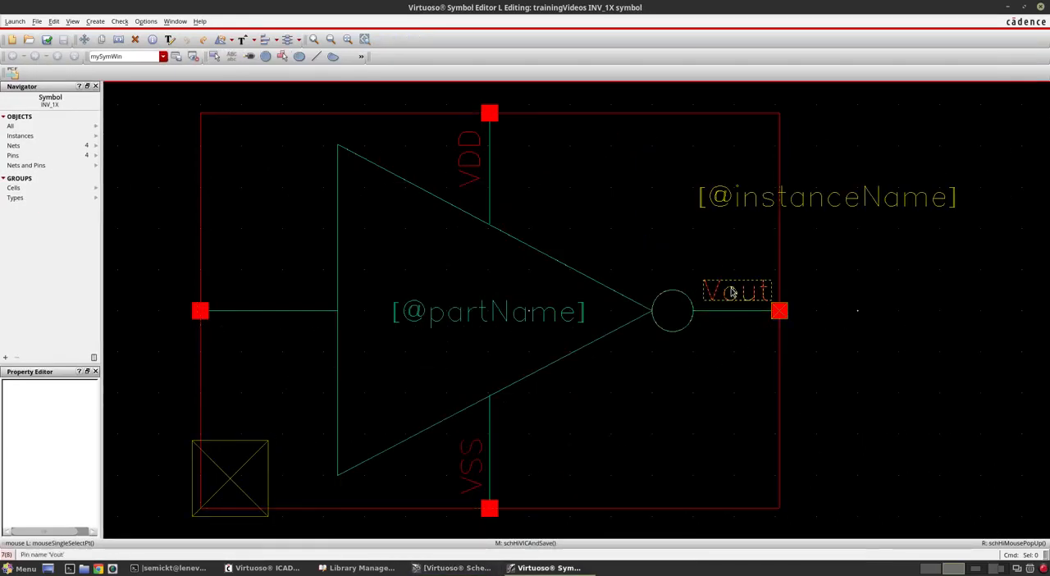
Step: Change the output pin name label's text to VOUT in its object properties
{"action": "left_click", "coordinate": [732, 292]}
{"action": "left_click", "coordinate": [893, 304]}
{"action": "left_click", "coordinate": [736, 292]}
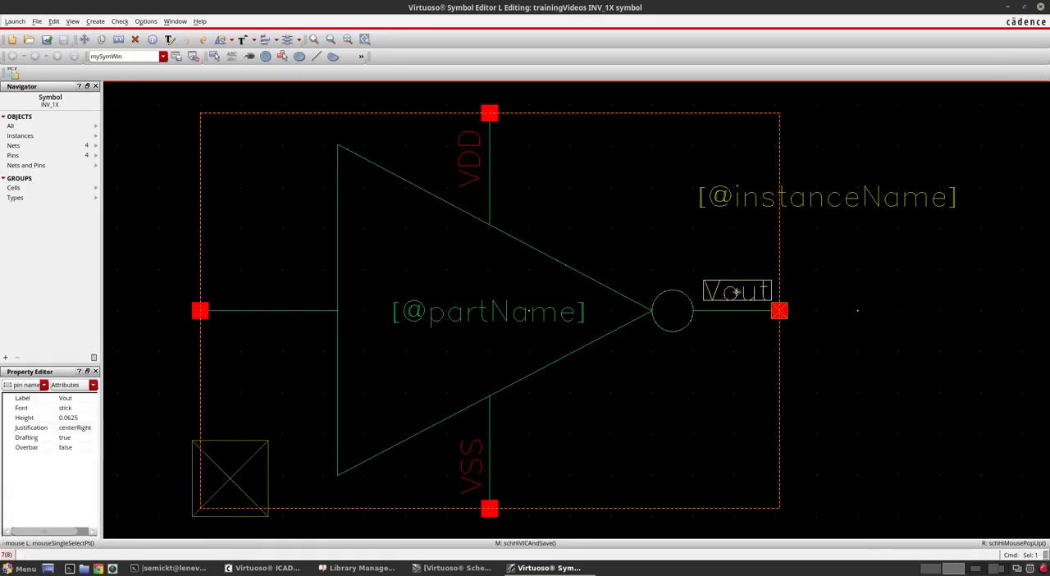
{"action": "key", "text": "q"}
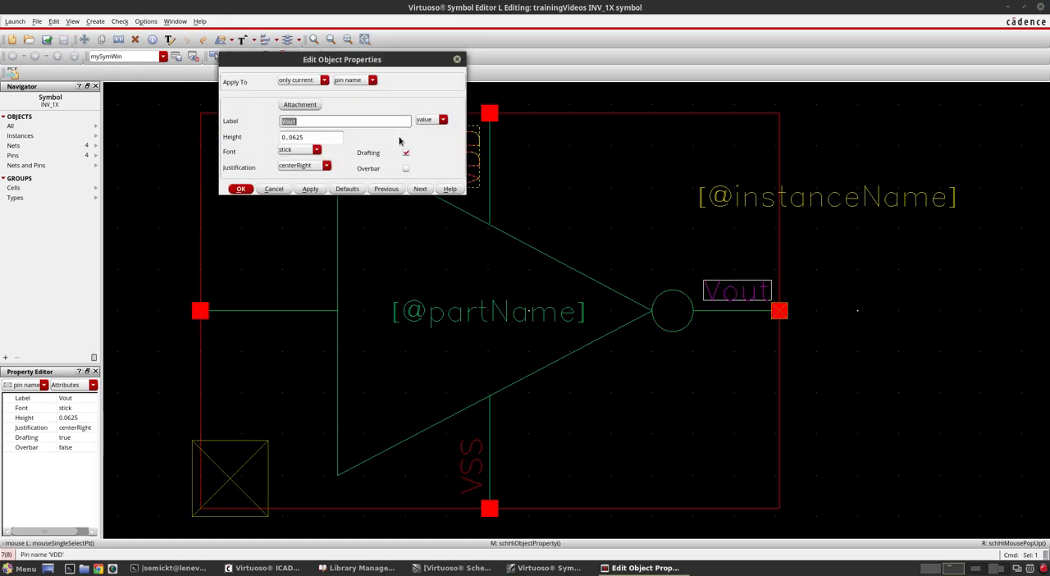
{"action": "type", "text": "VDD"}
{"action": "key", "text": "Return"}
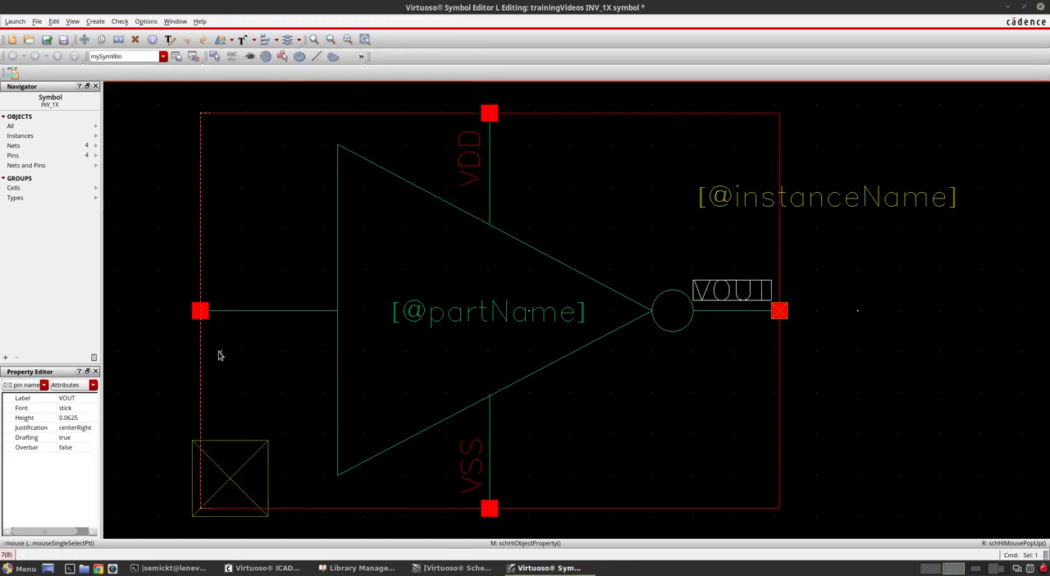
Step: Inspect the object properties of the VIN symbol pin
{"action": "left_click", "coordinate": [179, 354]}
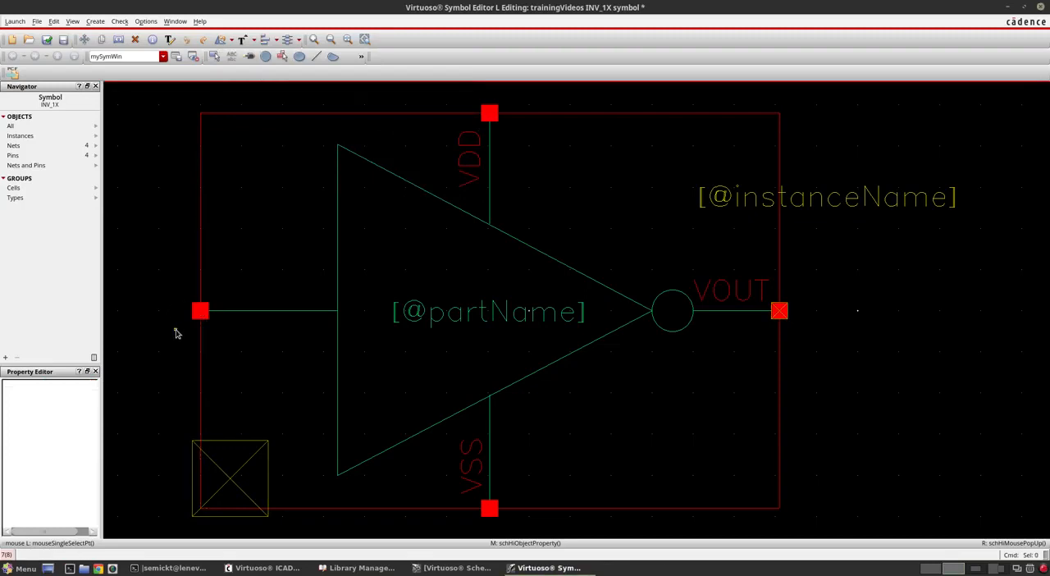
{"action": "left_click_drag", "start_coordinate": [176, 333], "coordinate": [227, 265]}
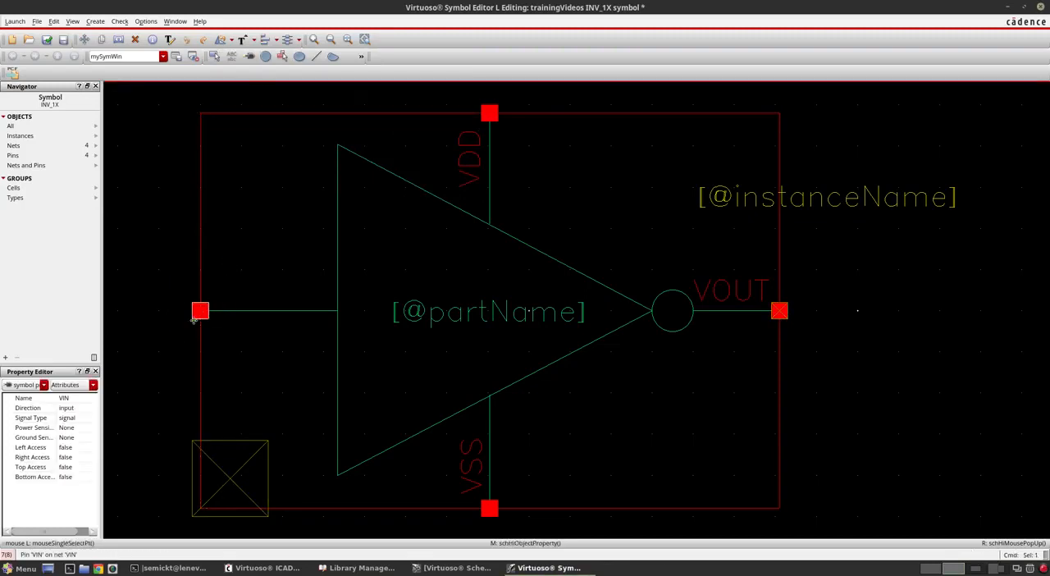
{"action": "key", "text": "q"}
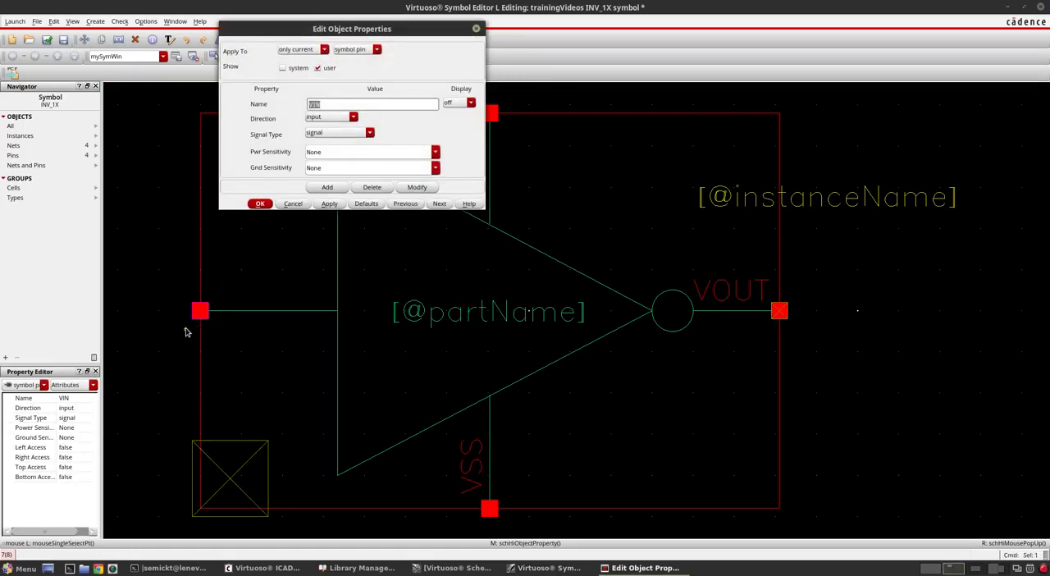
{"action": "key", "text": "Return"}
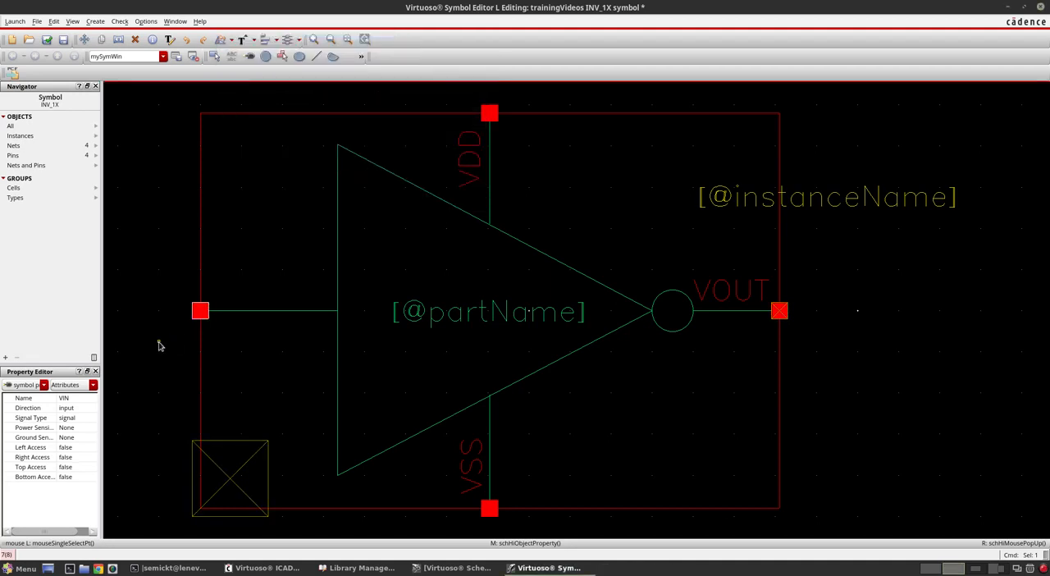
Step: Add a symbol label VIN with the label choice pin name, placed just above the input lead beside its pin
{"action": "key", "text": "l"}
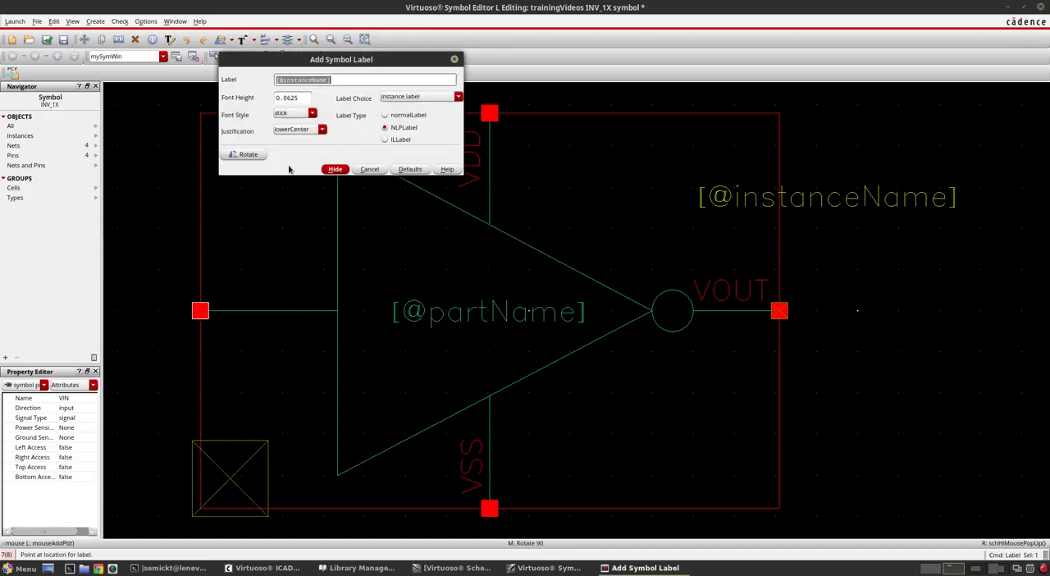
{"action": "left_click", "coordinate": [386, 140]}
{"action": "left_click", "coordinate": [386, 128]}
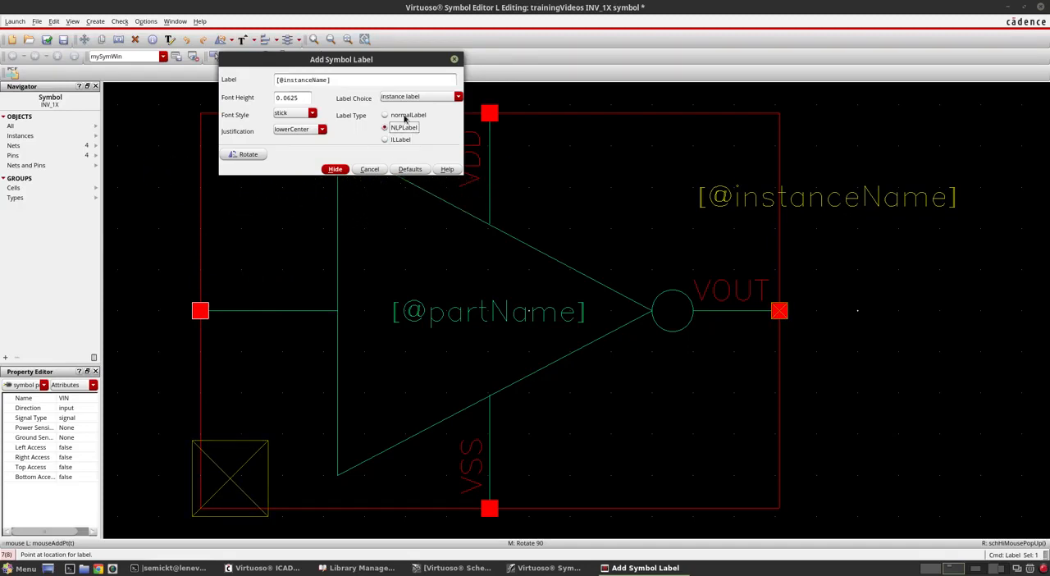
{"action": "left_click", "coordinate": [419, 97]}
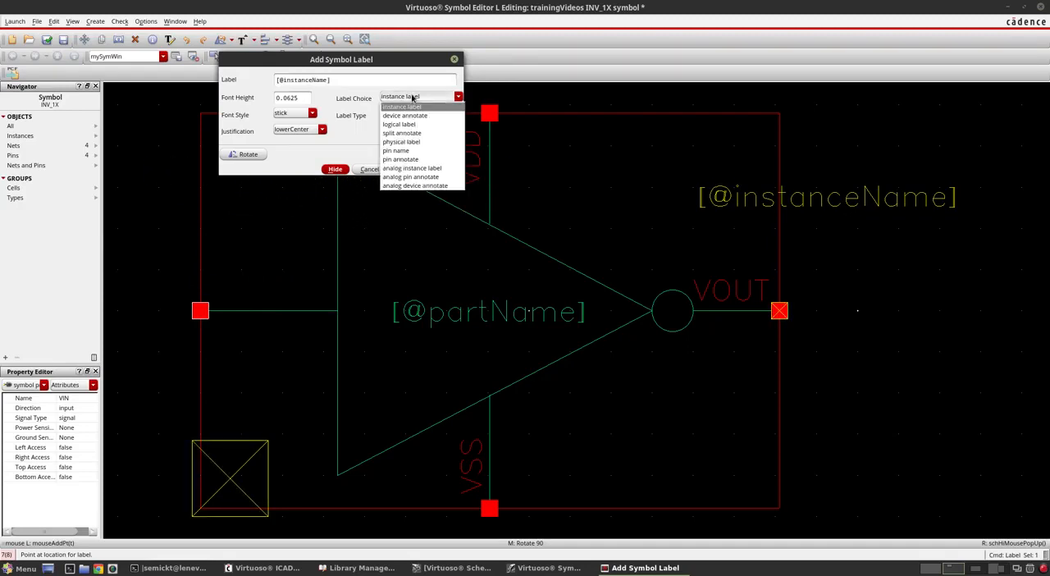
{"action": "left_click", "coordinate": [397, 150]}
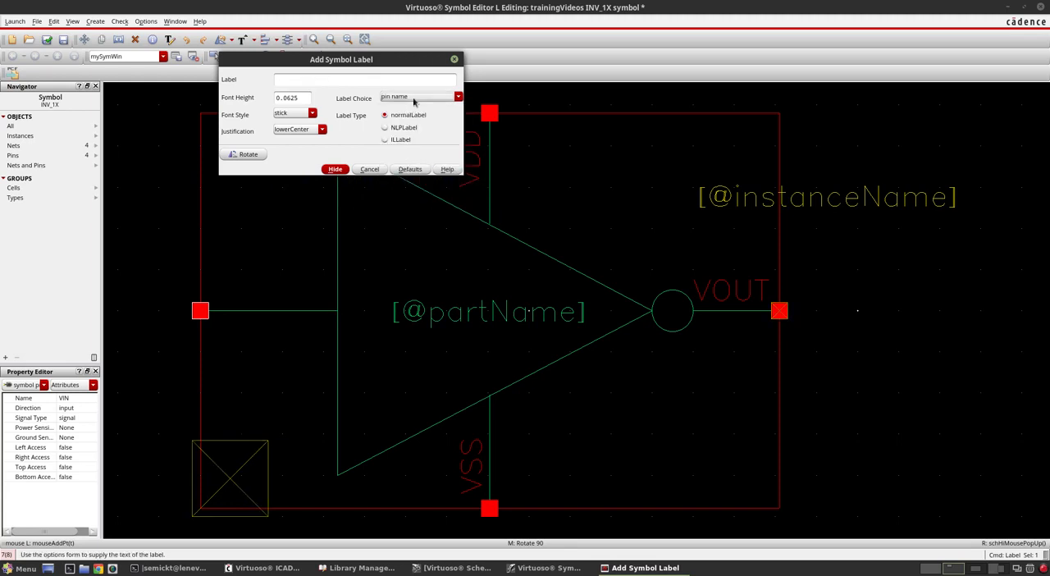
{"action": "left_click", "coordinate": [356, 82]}
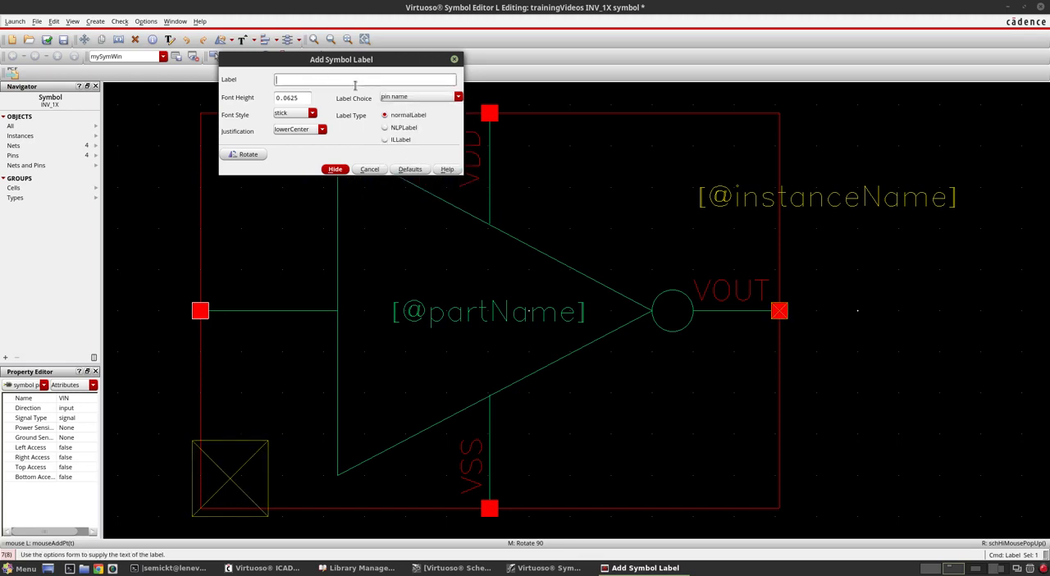
{"action": "type", "text": "VIN"}
{"action": "left_click", "coordinate": [335, 169]}
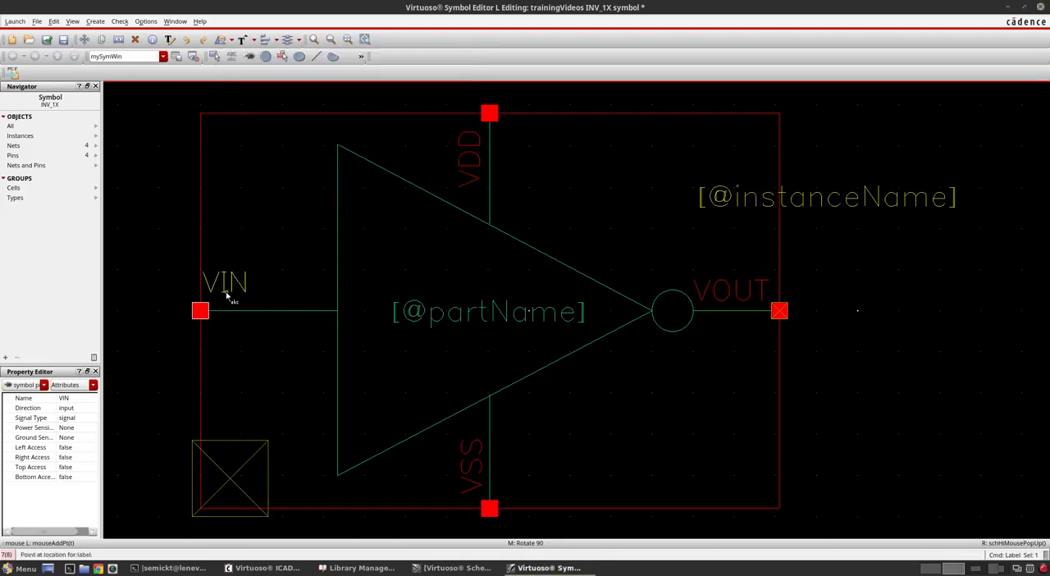
{"action": "scroll", "coordinate": [226, 299], "scroll_direction": "up", "scroll_amount": 2, "text": "ctrl"}
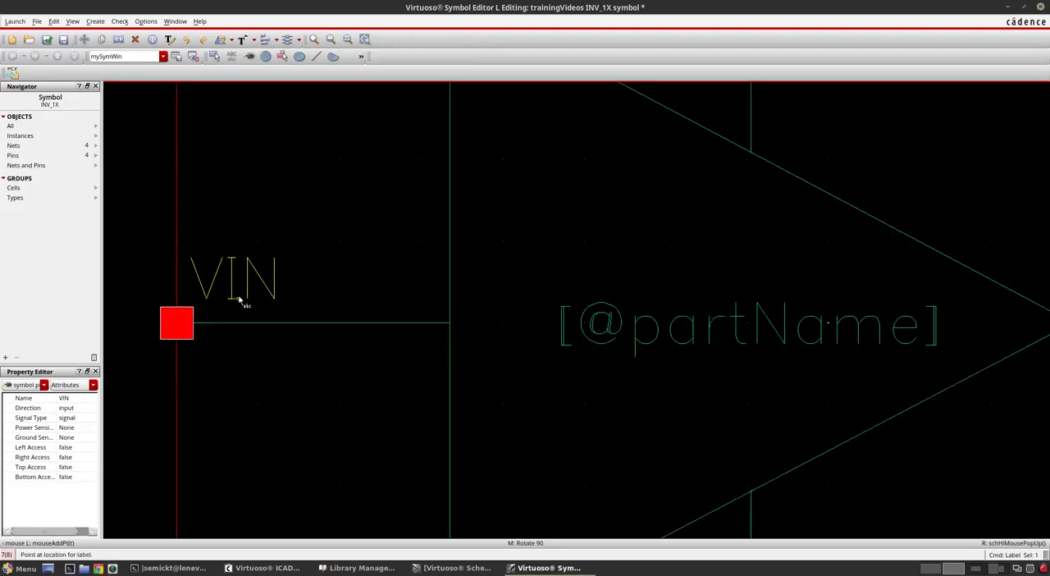
{"action": "left_click", "coordinate": [237, 298]}
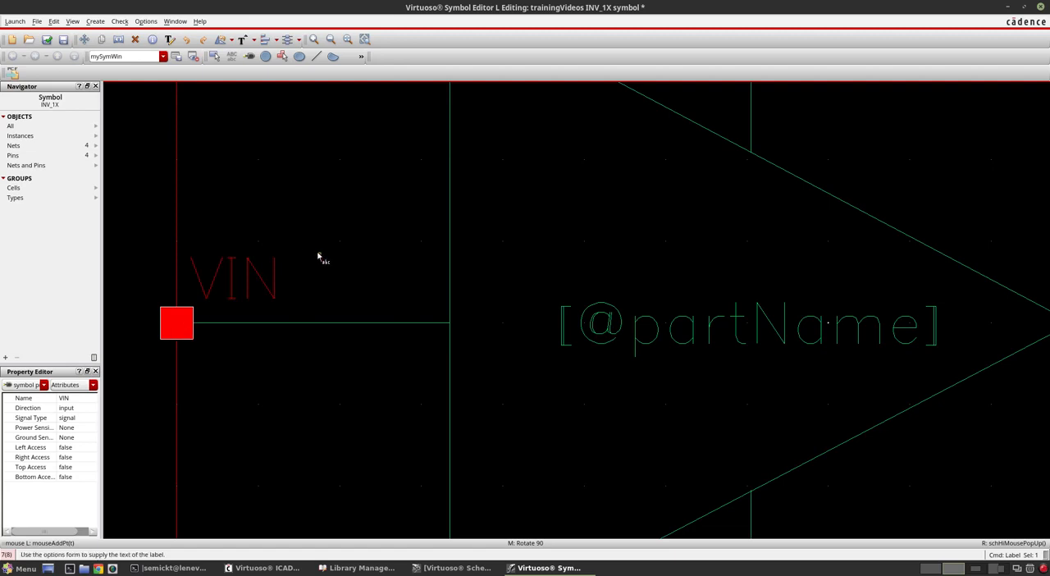
Step: Check and save the INV_1X symbol, and select its outer selection box
{"action": "key", "text": "f"}
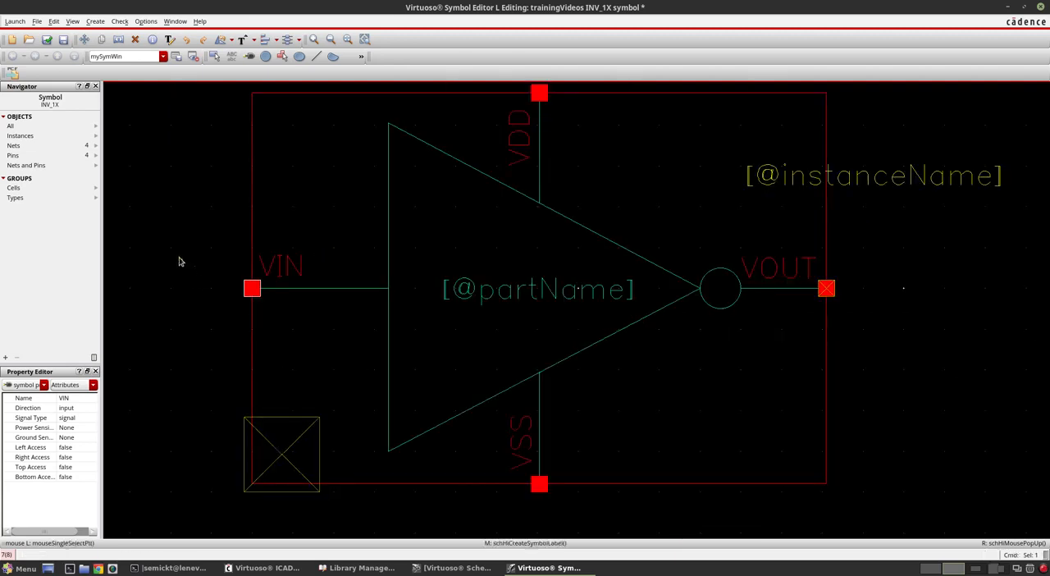
{"action": "left_click", "coordinate": [48, 42]}
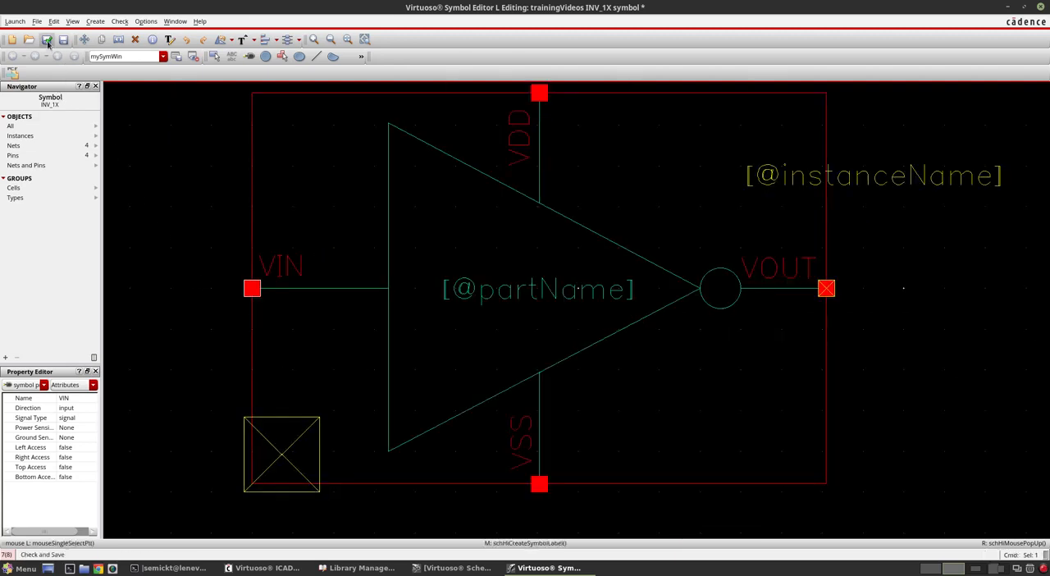
{"action": "left_click", "coordinate": [176, 163]}
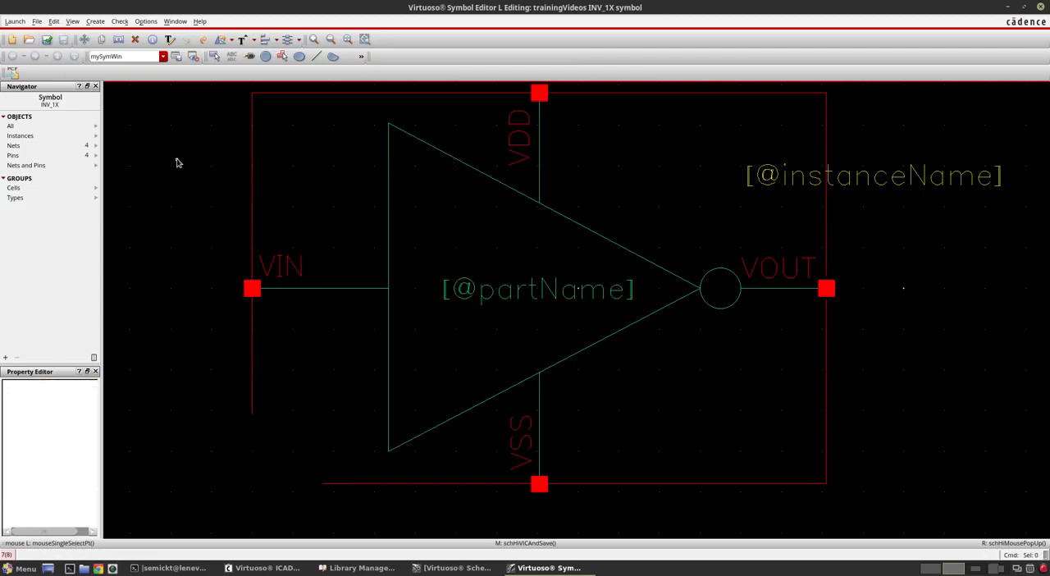
{"action": "key", "text": "f"}
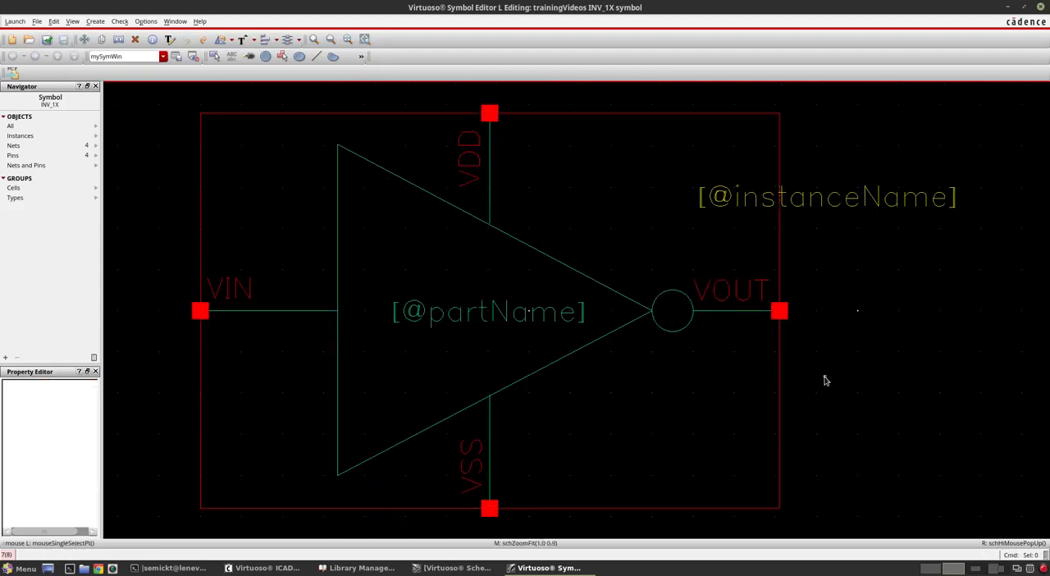
{"action": "left_click", "coordinate": [259, 173]}
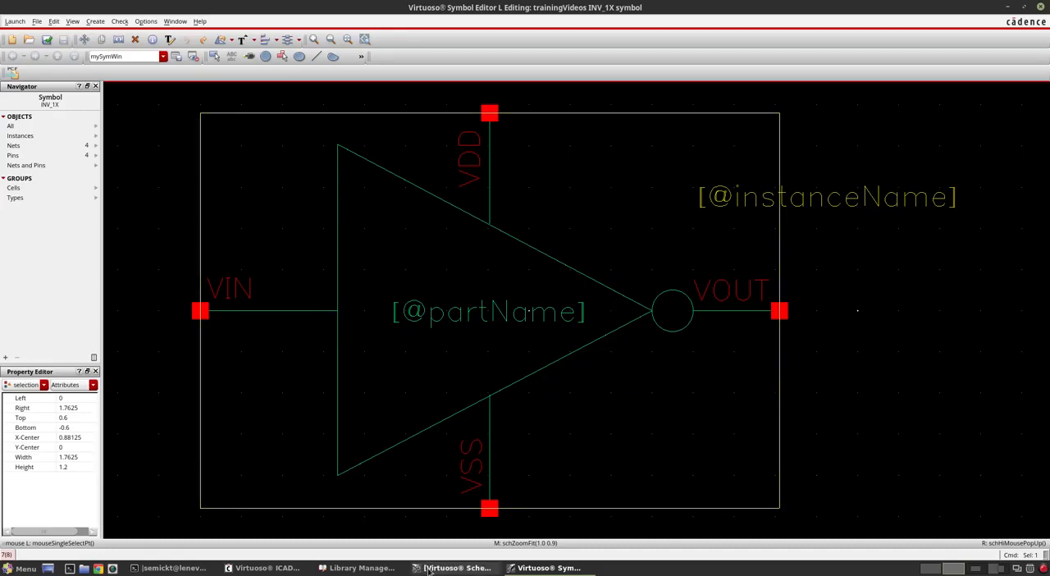
Step: Create a schematic cellview named INV_TB in the trainingVideos library through the Library Manager and maximize its editor window
{"action": "left_click", "coordinate": [384, 567]}
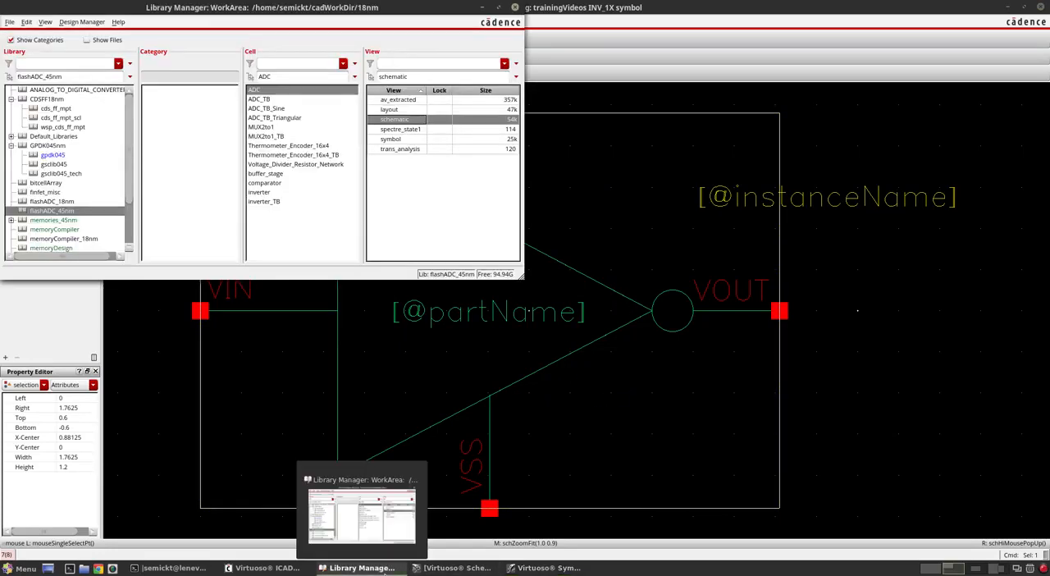
{"action": "left_click", "coordinate": [79, 238]}
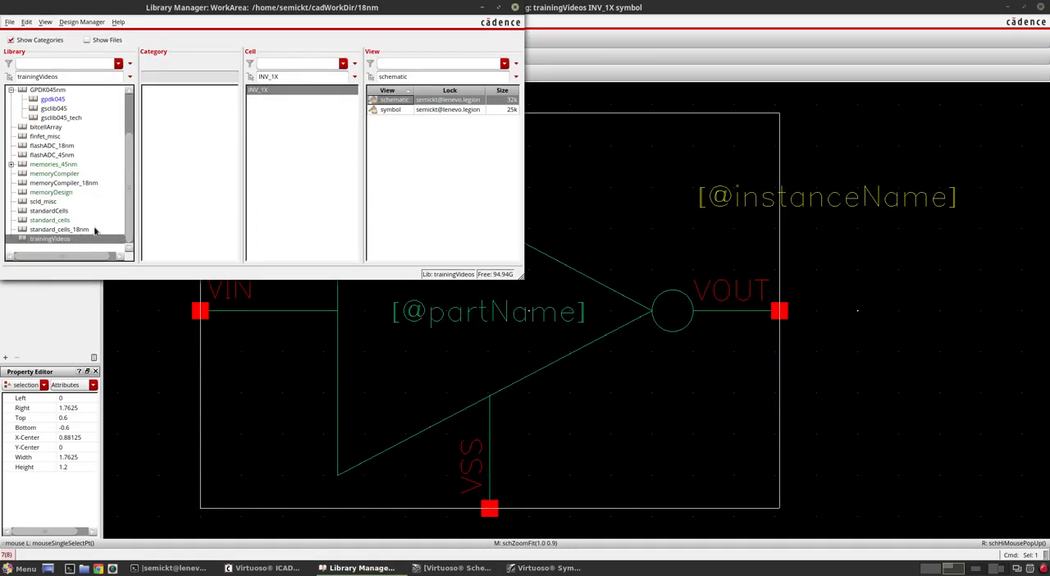
{"action": "left_click", "coordinate": [10, 22]}
{"action": "mouse_move", "coordinate": [73, 36]}
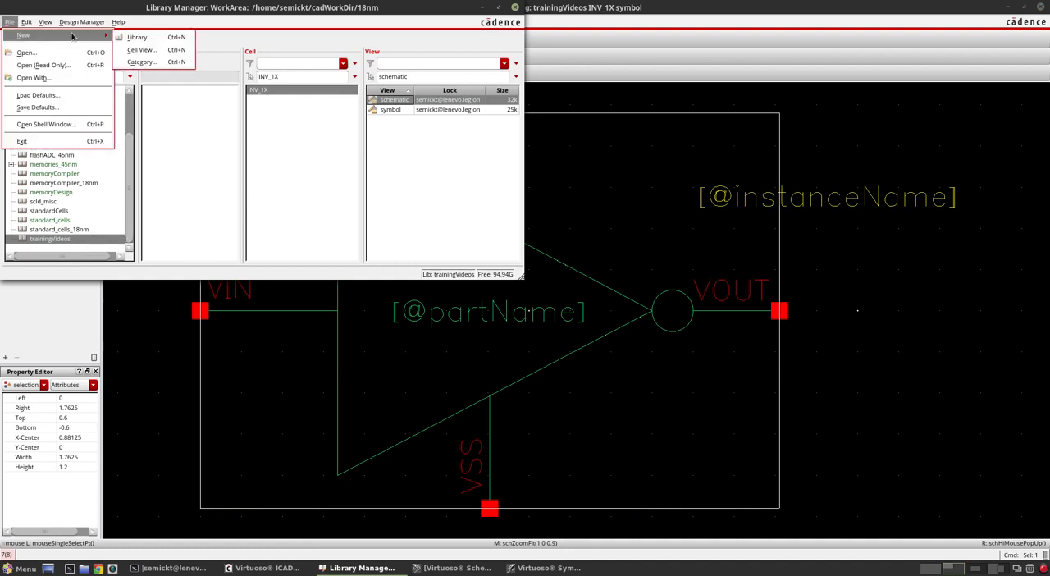
{"action": "left_click", "coordinate": [141, 49]}
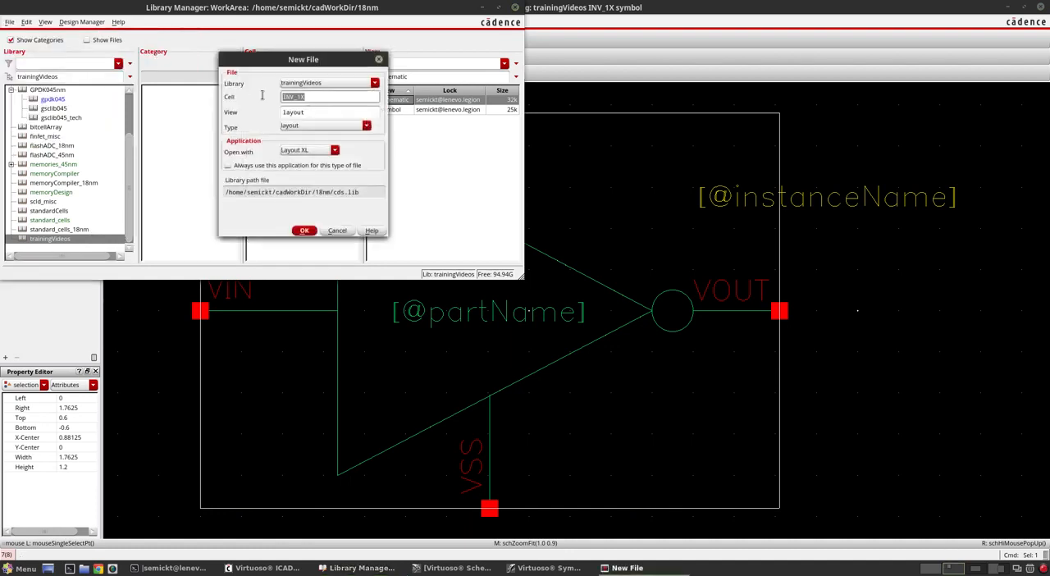
{"action": "left_click", "coordinate": [294, 125]}
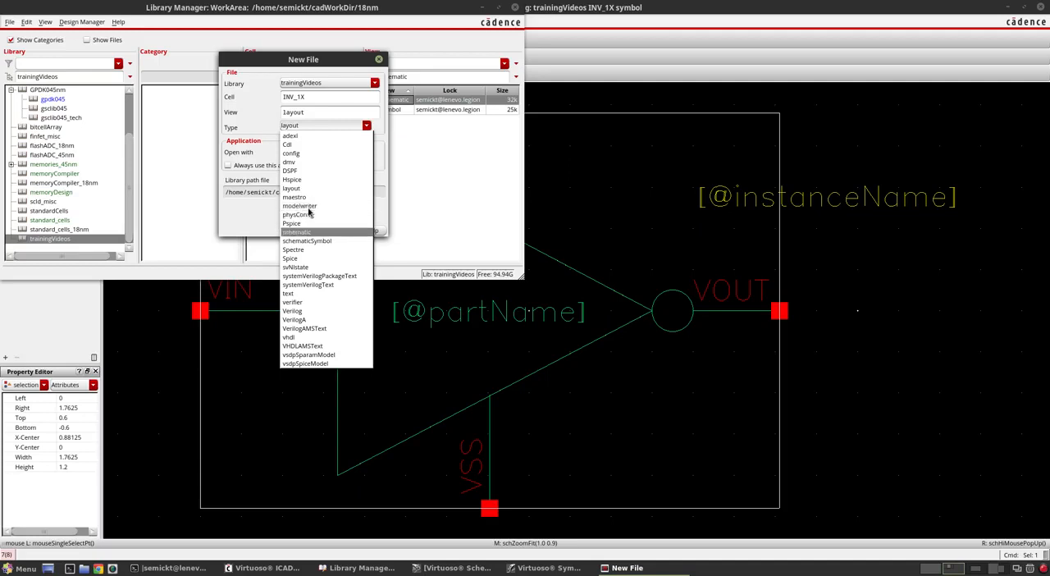
{"action": "key", "text": "c"}
{"action": "key", "text": "s"}
{"action": "key", "text": "Return"}
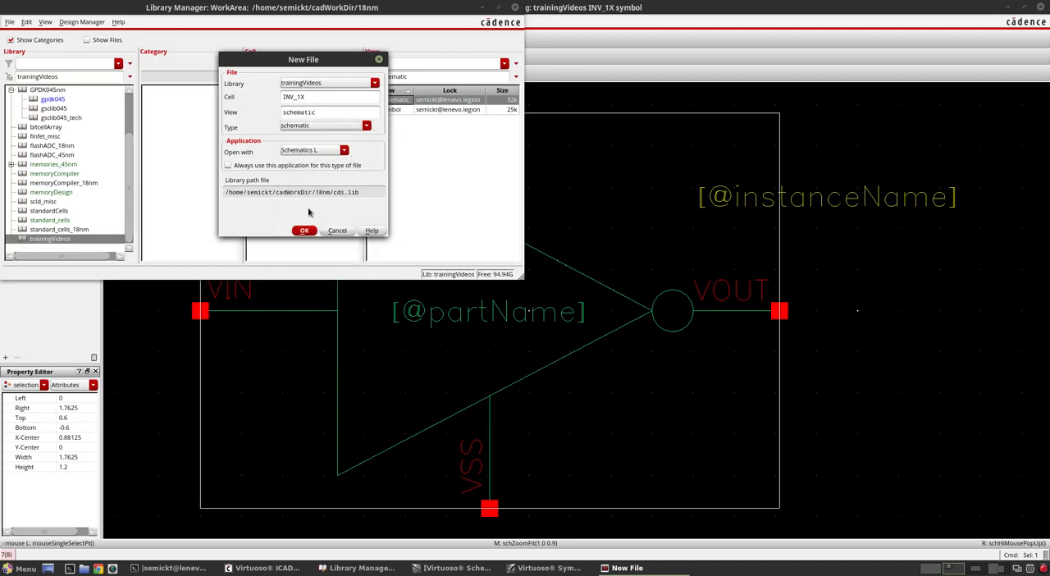
{"action": "left_click", "coordinate": [299, 97]}
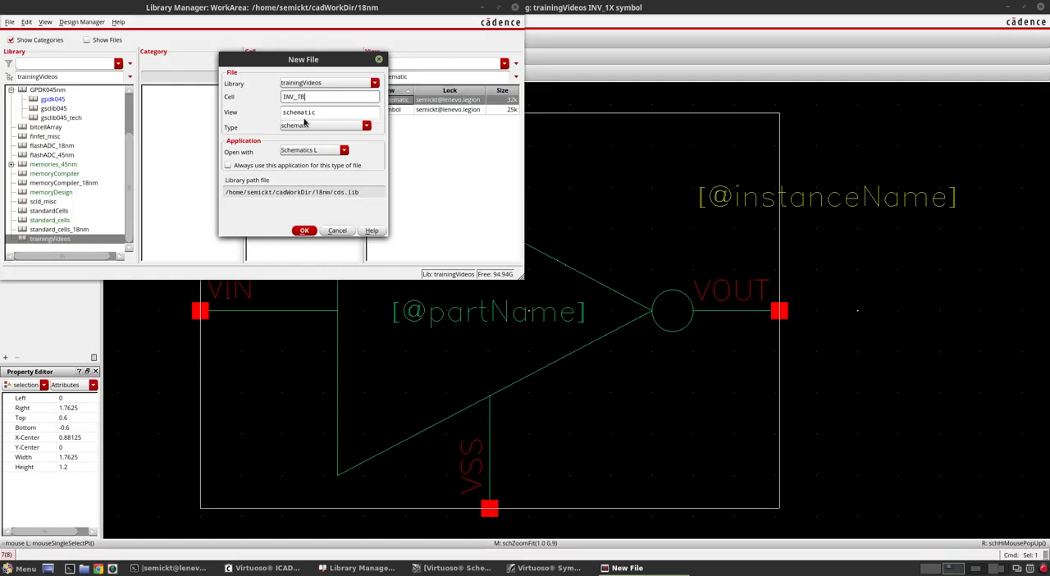
{"action": "key", "text": "Return"}
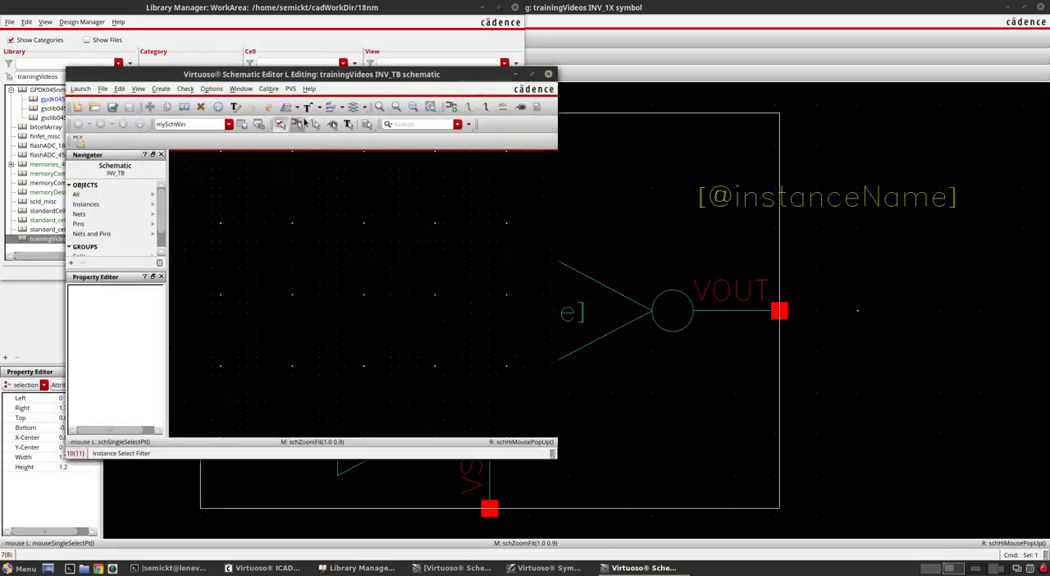
{"action": "left_click", "coordinate": [532, 74]}
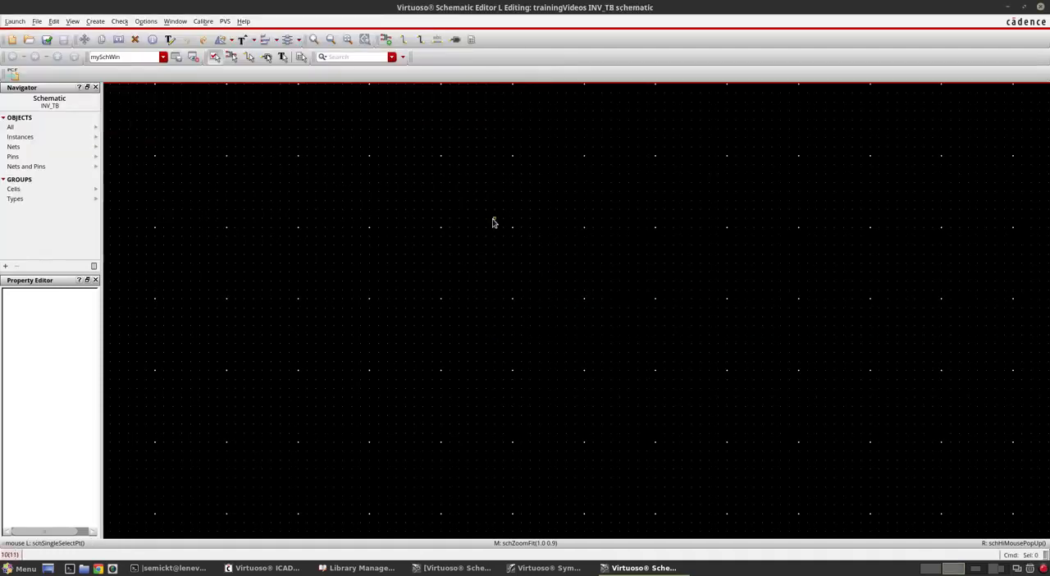
Step: Place an instance of the INV_1X symbol view from the trainingVideos library in the INV_TB schematic
{"action": "key", "text": "i"}
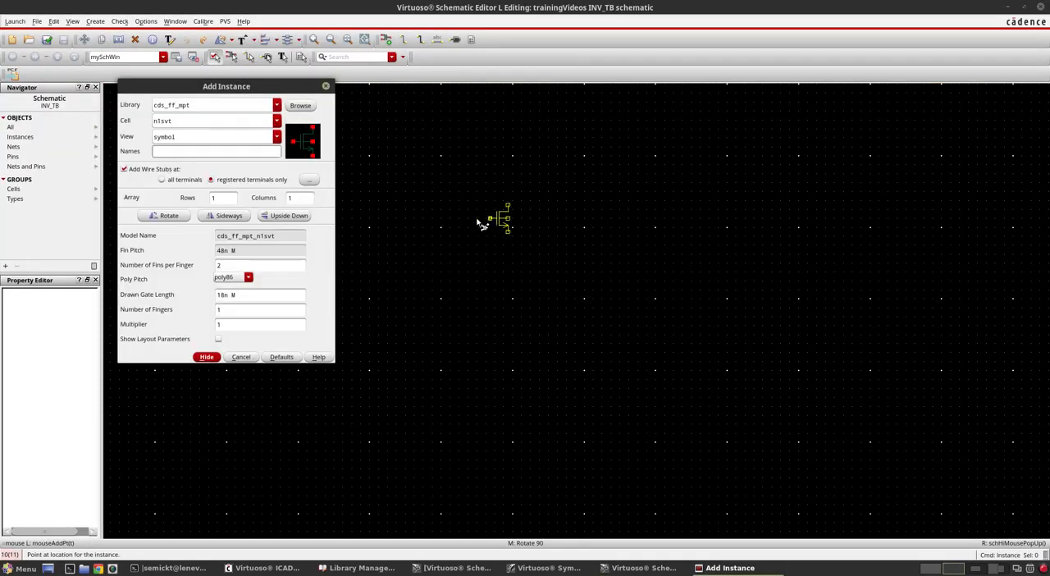
{"action": "left_click", "coordinate": [278, 107]}
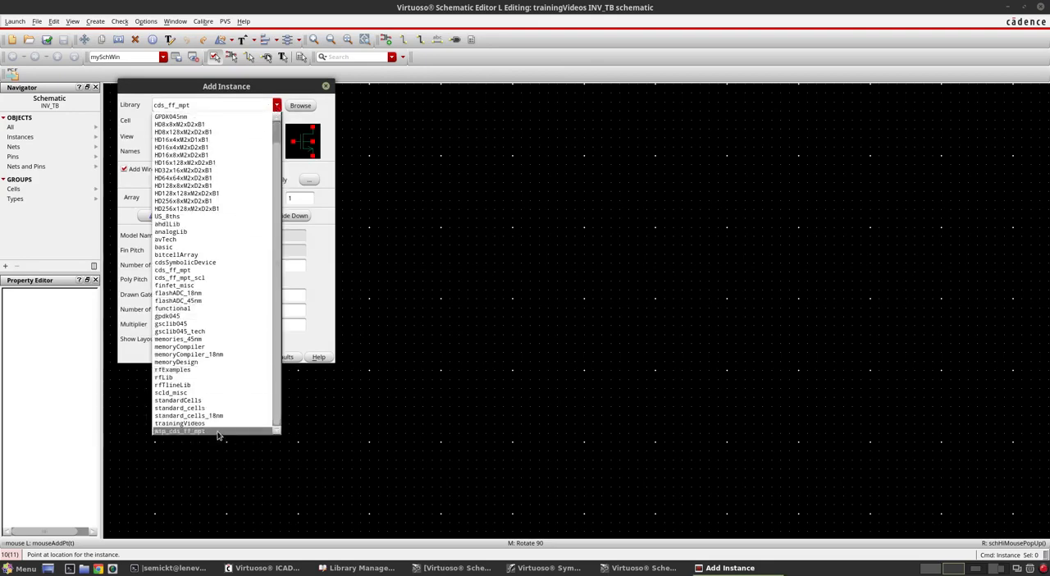
{"action": "left_click", "coordinate": [215, 423]}
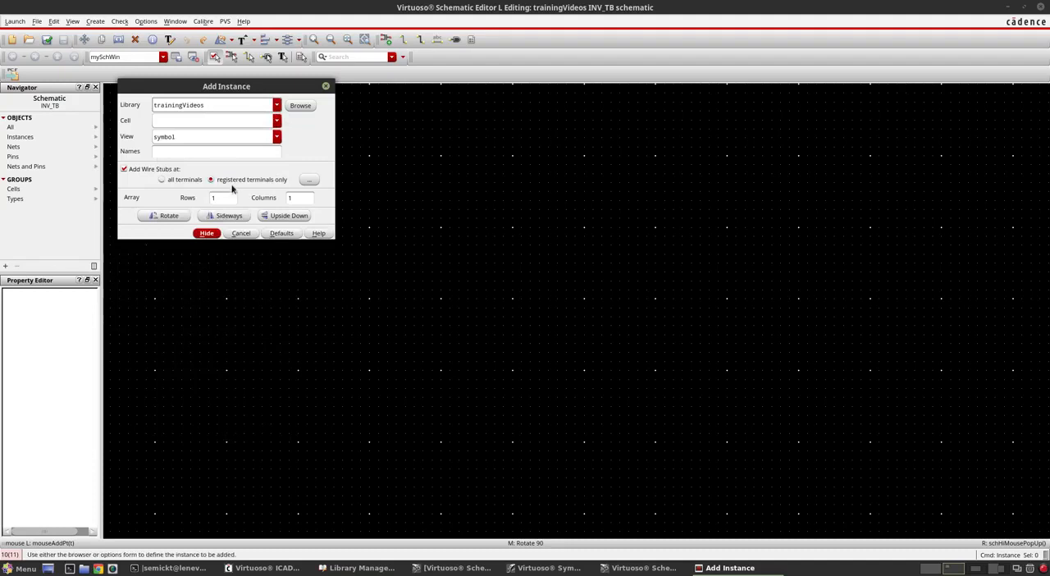
{"action": "left_click", "coordinate": [204, 119]}
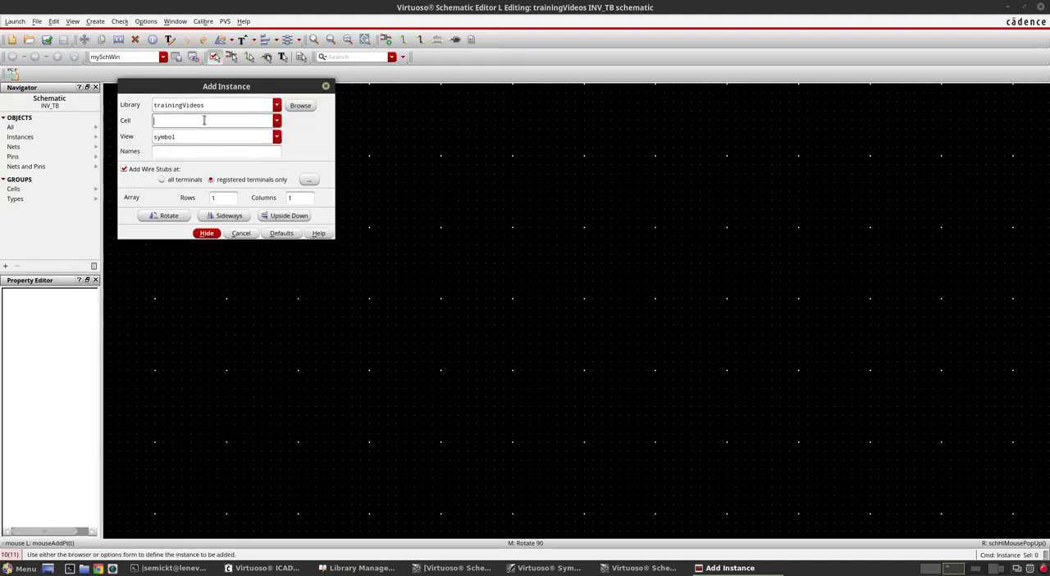
{"action": "left_click", "coordinate": [276, 123]}
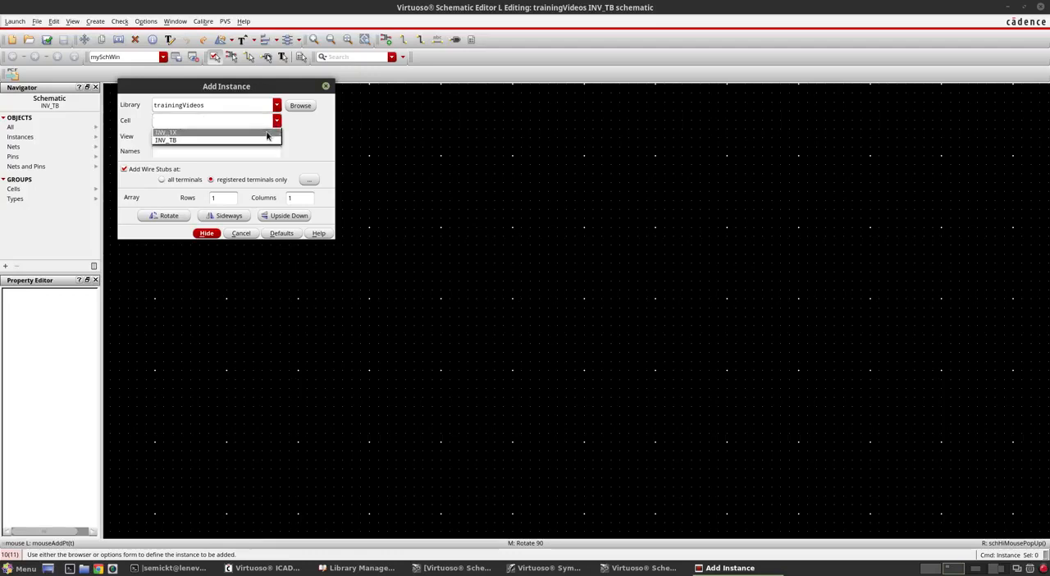
{"action": "left_click", "coordinate": [267, 133]}
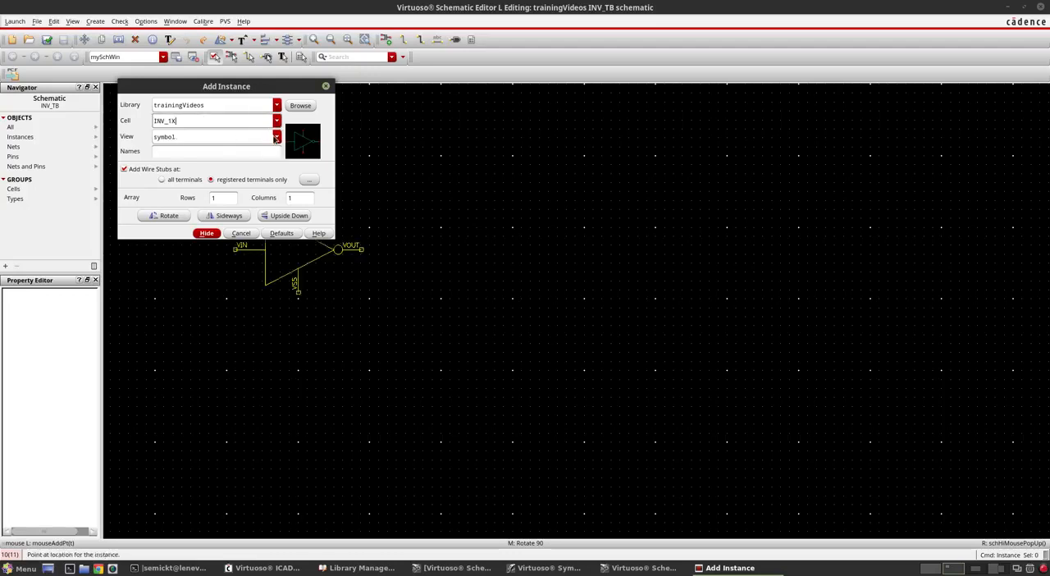
{"action": "left_click", "coordinate": [276, 136]}
{"action": "left_click", "coordinate": [267, 150]}
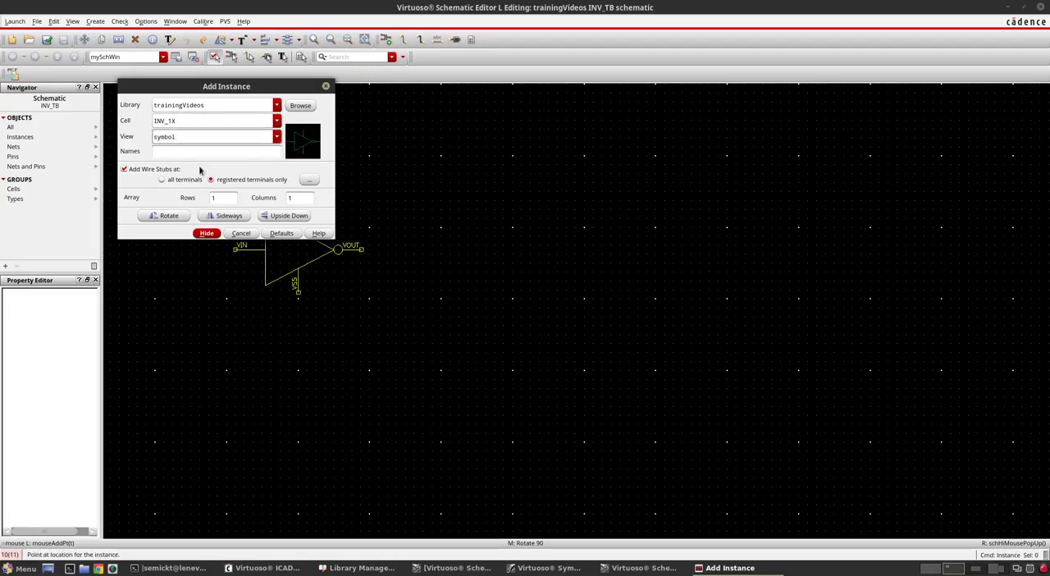
{"action": "left_click", "coordinate": [216, 235]}
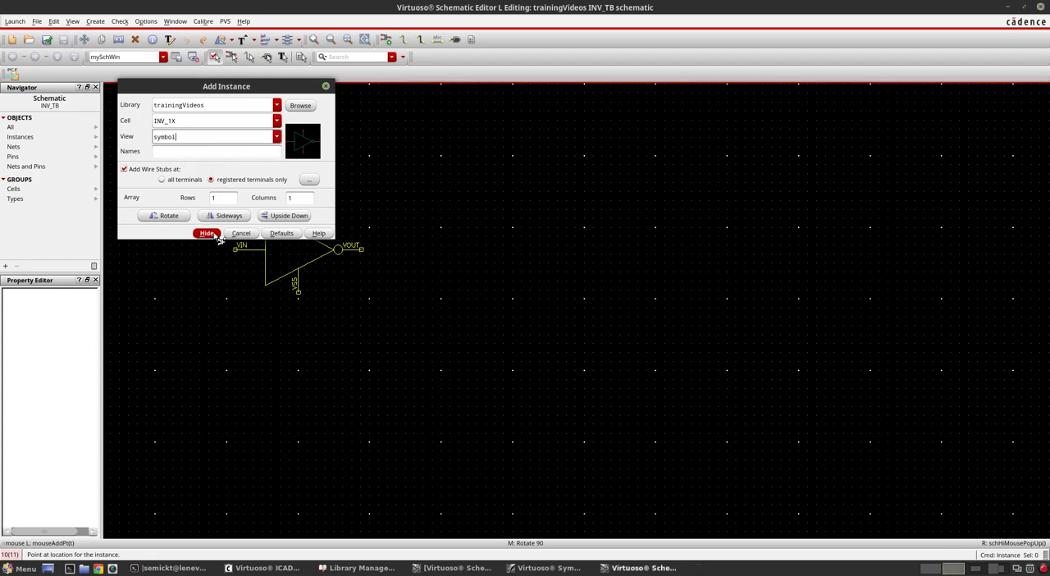
{"action": "left_click", "coordinate": [401, 273]}
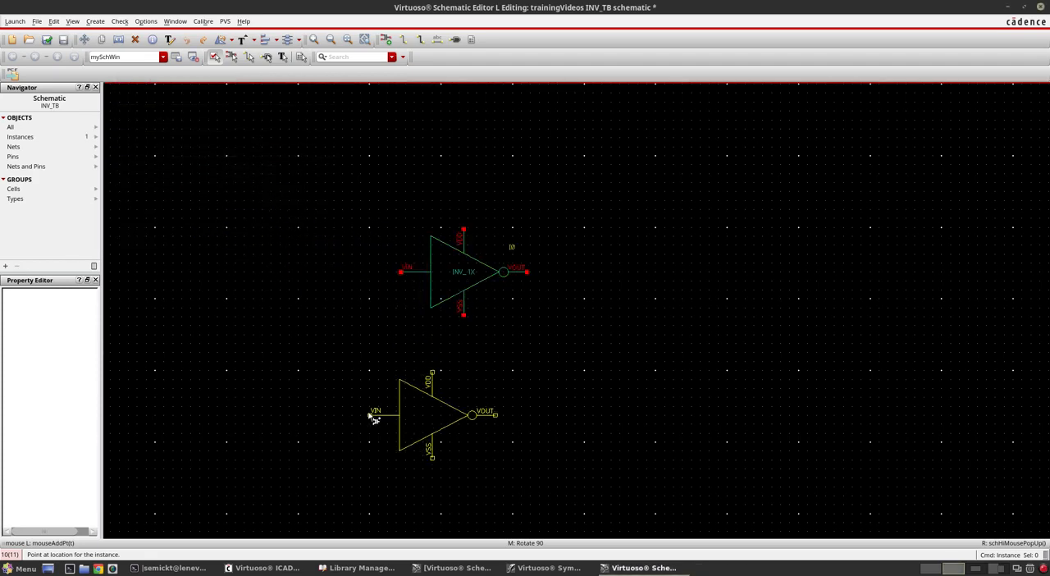
{"action": "key", "text": "f"}
{"action": "scroll", "coordinate": [490, 332], "scroll_direction": "down", "scroll_amount": 1}
{"action": "key", "text": "Escape"}
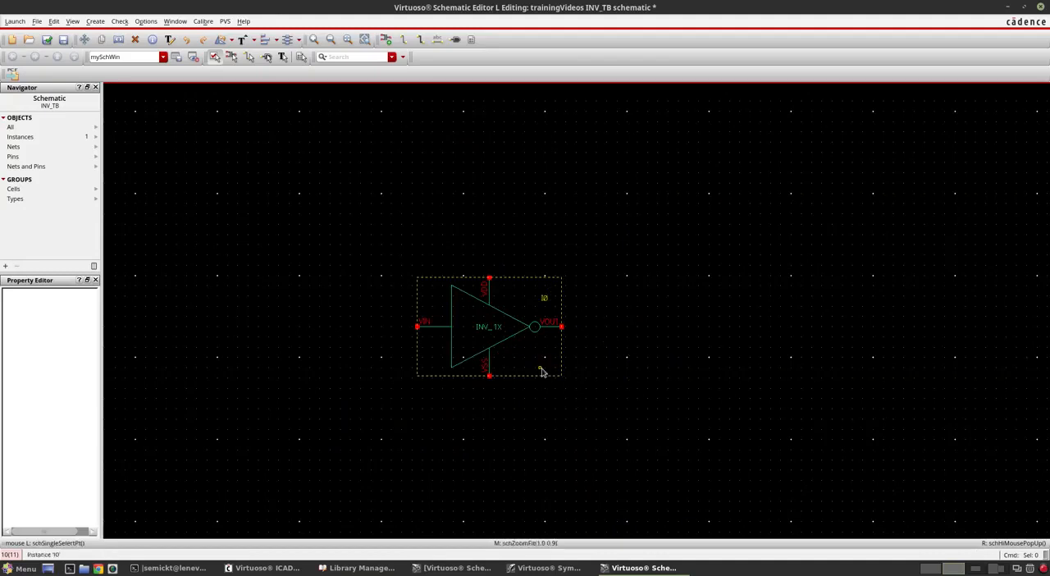
Step: Compare the placed inverter's part and instance name texts with the symbol's label placeholders and the cell name in the Library Manager
{"action": "key", "text": "f"}
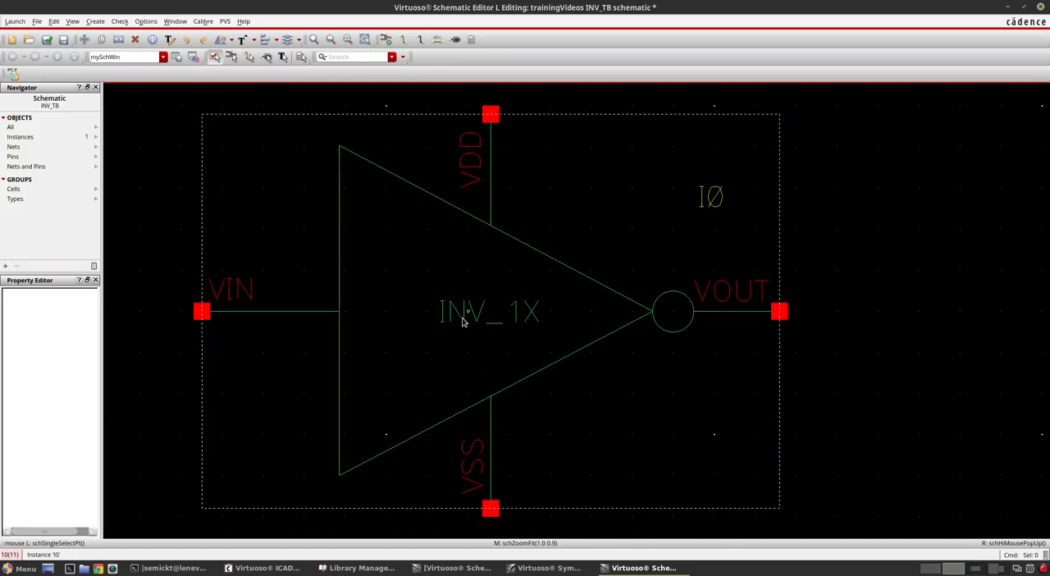
{"action": "left_click", "coordinate": [548, 568]}
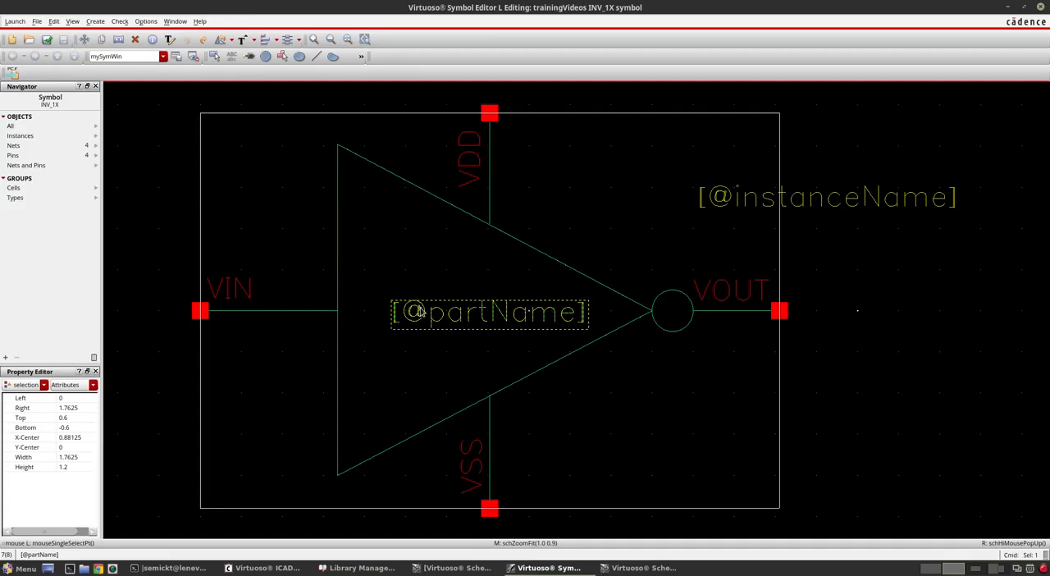
{"action": "left_click", "coordinate": [483, 455]}
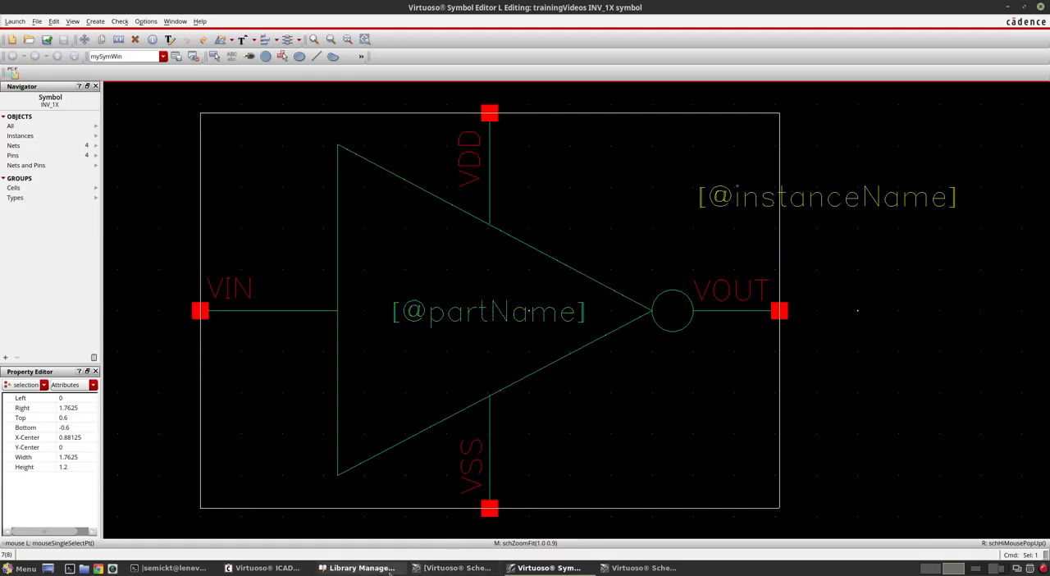
{"action": "left_click", "coordinate": [362, 568]}
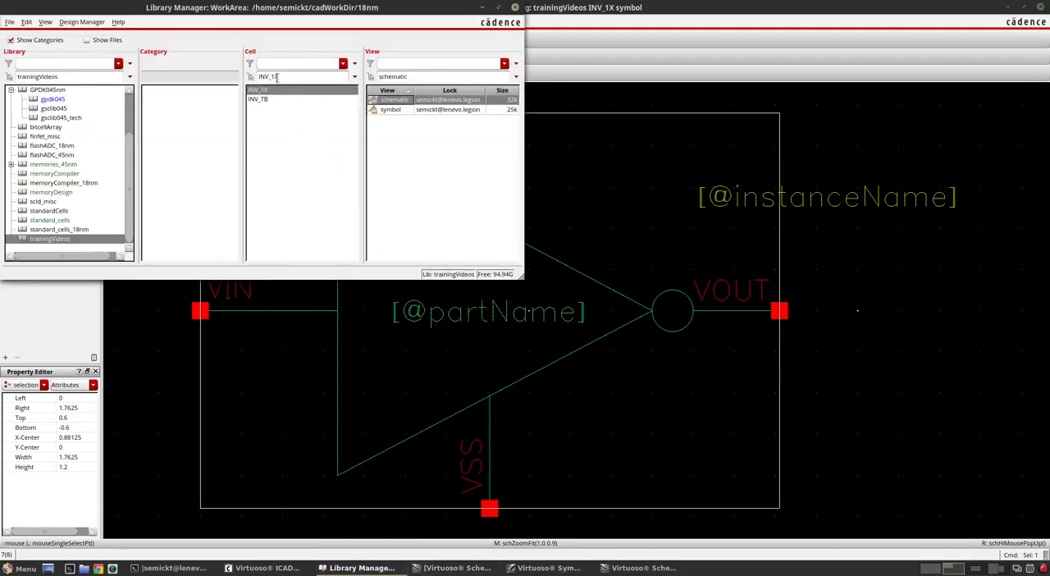
{"action": "left_click_drag", "start_coordinate": [277, 76], "coordinate": [257, 77]}
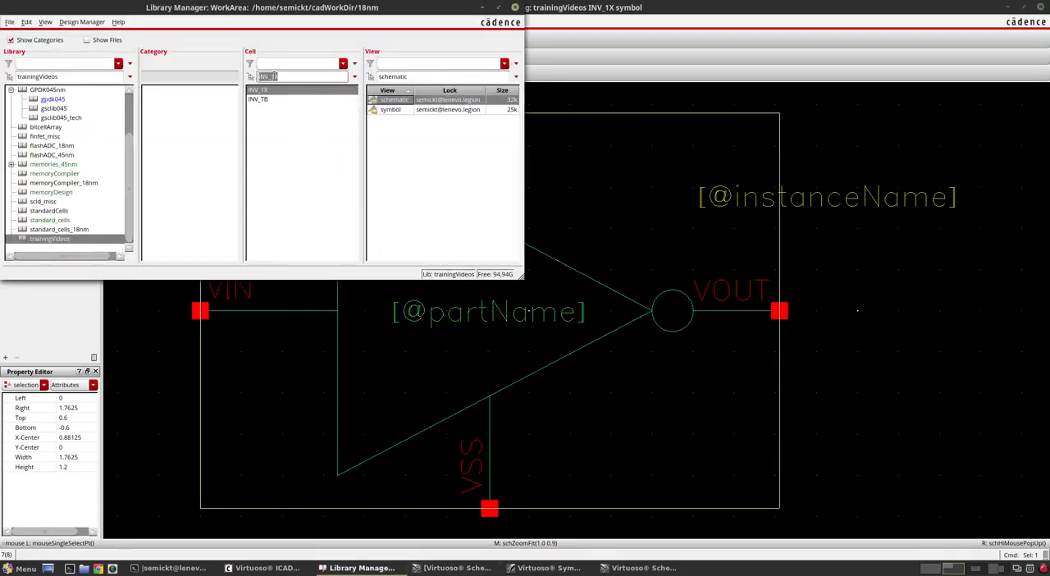
{"action": "left_click", "coordinate": [924, 330]}
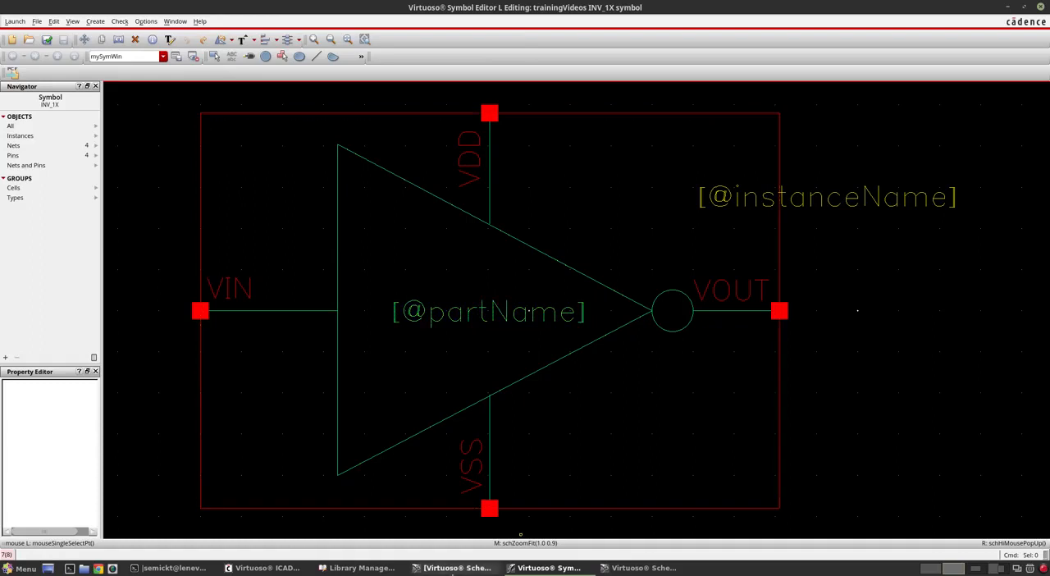
{"action": "left_click", "coordinate": [624, 568]}
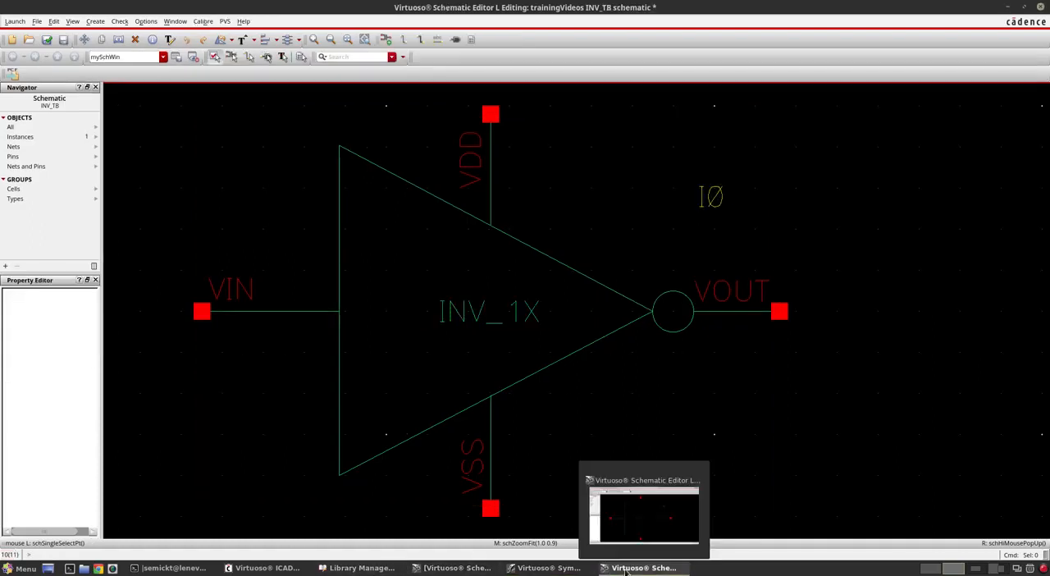
{"action": "left_click", "coordinate": [625, 569]}
{"action": "left_click", "coordinate": [626, 567]}
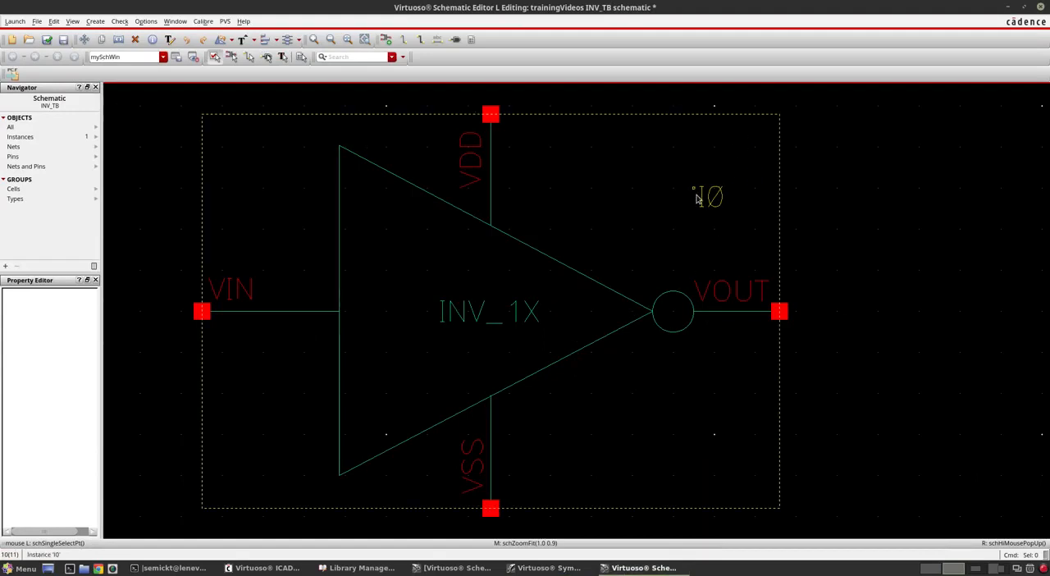
Step: Place two more INV_1X symbol instances in a row beside the first inverter in the INV_TB schematic
{"action": "scroll", "coordinate": [428, 295], "scroll_direction": "down", "scroll_amount": 2, "text": "ctrl"}
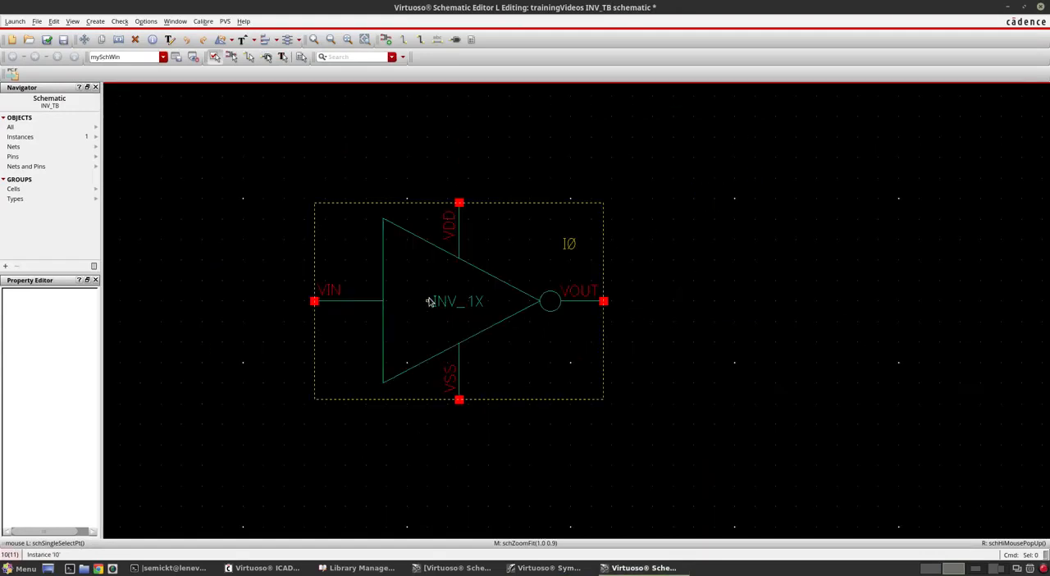
{"action": "key", "text": "i"}
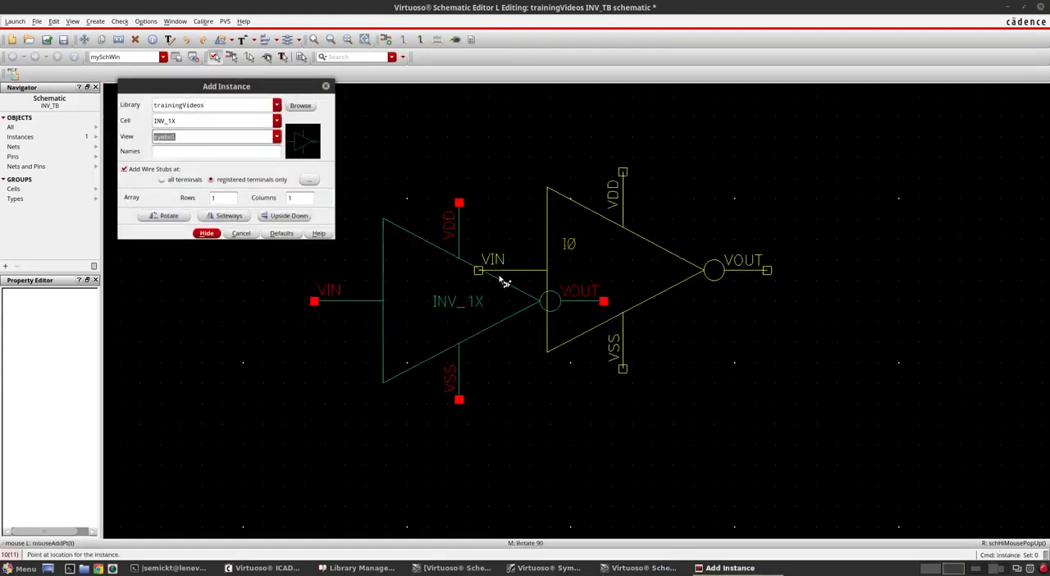
{"action": "left_click", "coordinate": [671, 303]}
{"action": "scroll", "coordinate": [525, 324], "scroll_direction": "down", "scroll_amount": 2, "text": "ctrl"}
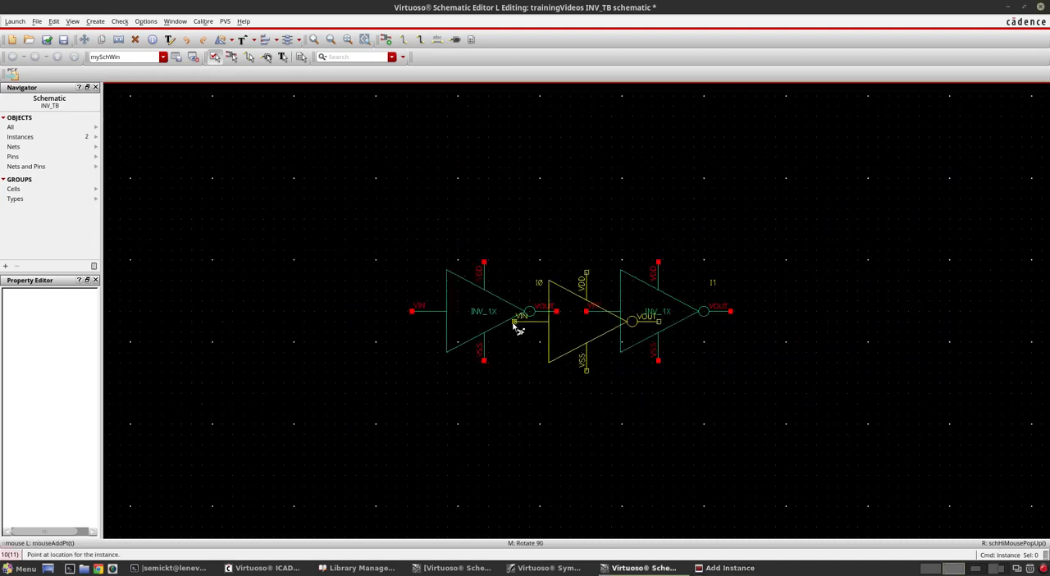
{"action": "scroll", "coordinate": [738, 310], "scroll_direction": "up", "scroll_amount": 2, "text": "ctrl"}
{"action": "left_click", "coordinate": [763, 321]}
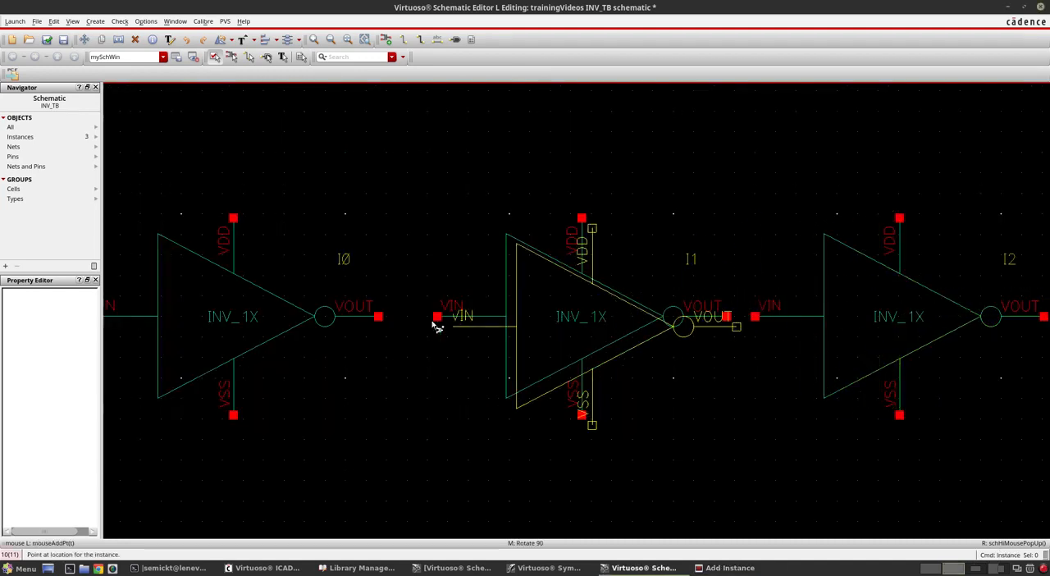
{"action": "key", "text": "Escape"}
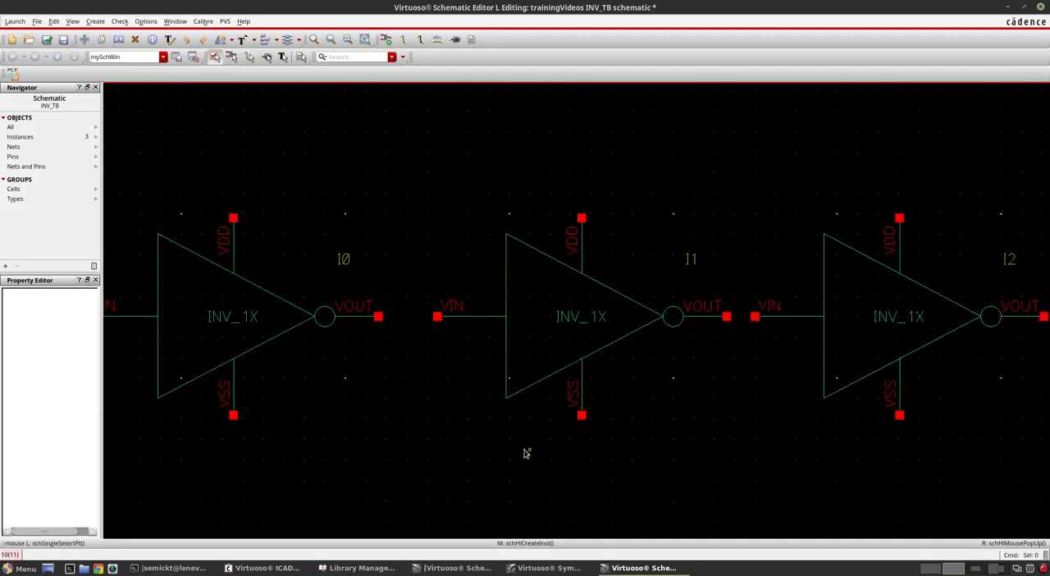
{"action": "key", "text": "f"}
{"action": "left_click", "coordinate": [594, 287]}
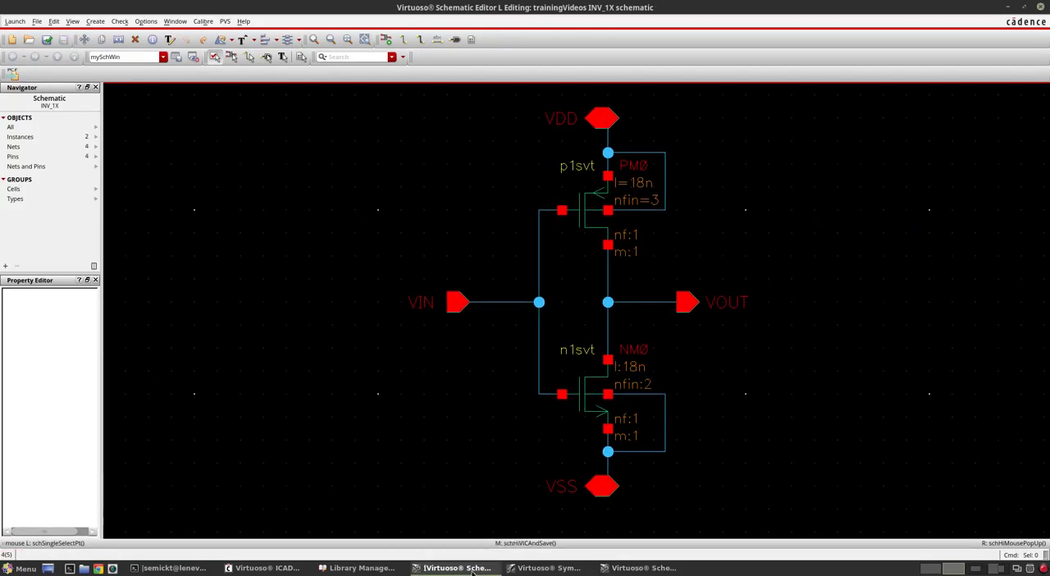
{"action": "left_click", "coordinate": [519, 567]}
{"action": "left_click", "coordinate": [886, 193]}
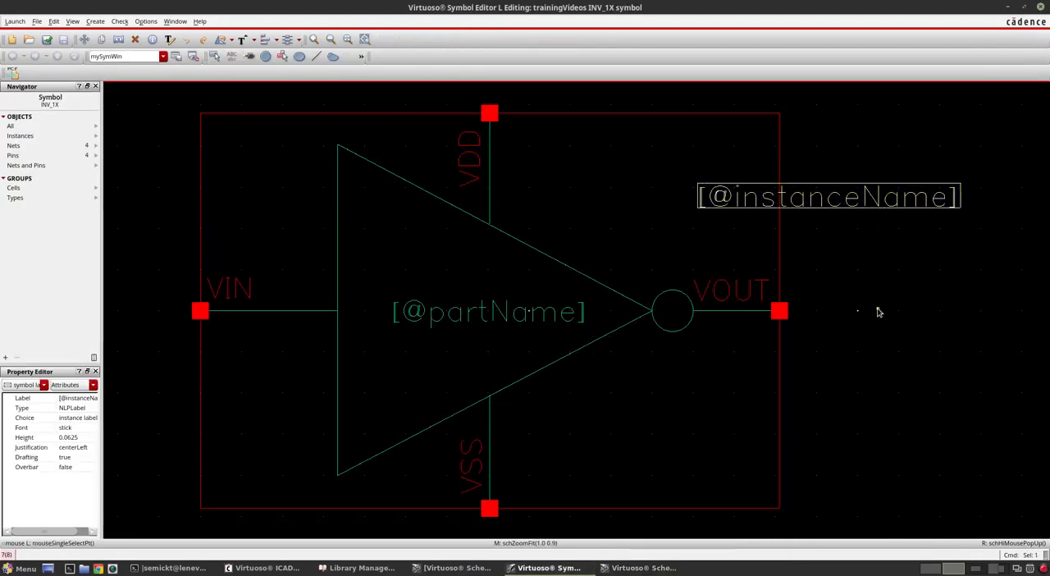
{"action": "key", "text": "Delete"}
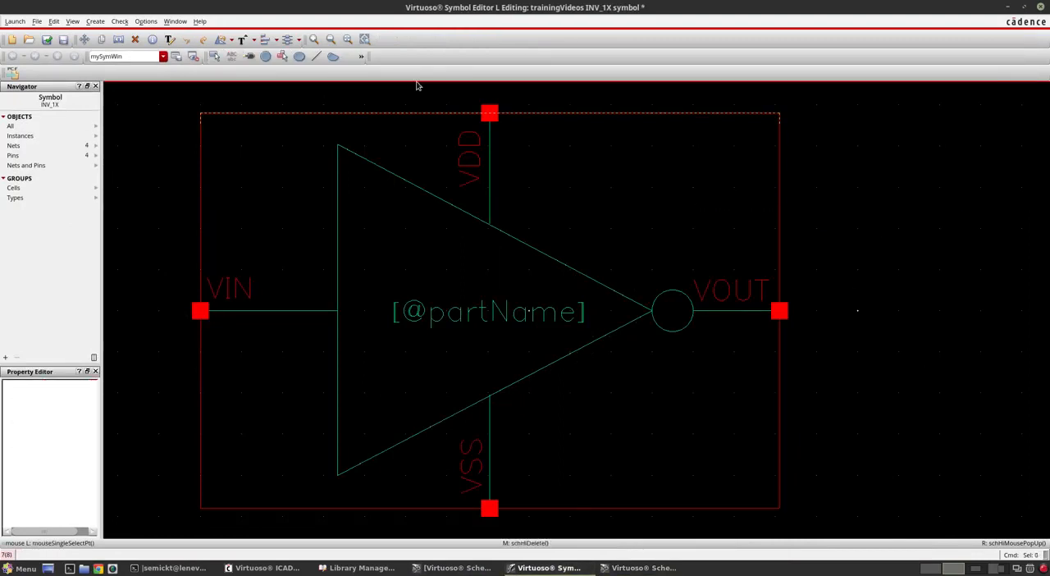
{"action": "left_click", "coordinate": [46, 47]}
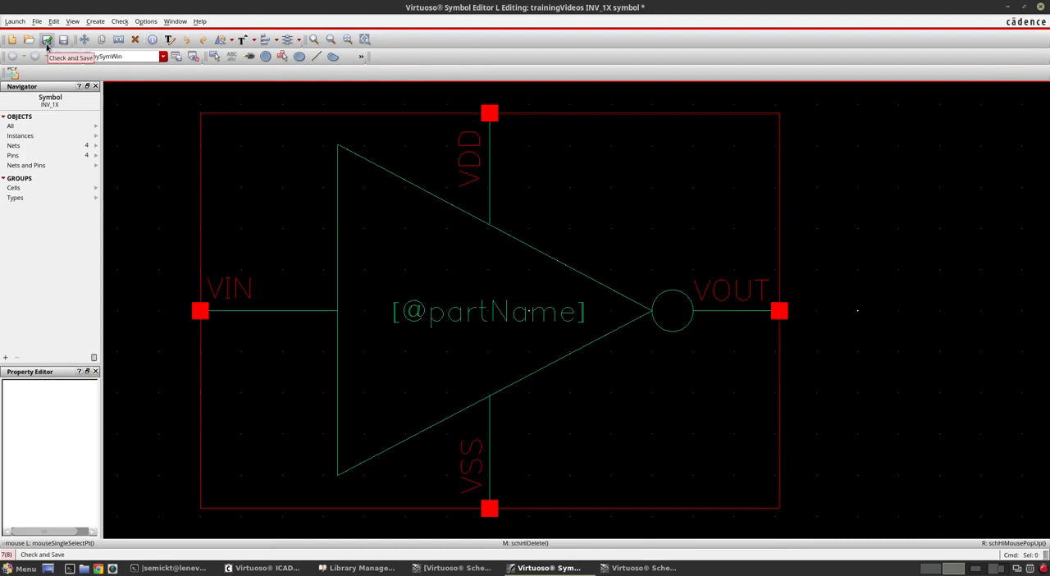
Step: Review the INV_1X schematic, the three inverter instances in INV_TB, and the INV_1X symbol's remaining labels
{"action": "left_click", "coordinate": [451, 567]}
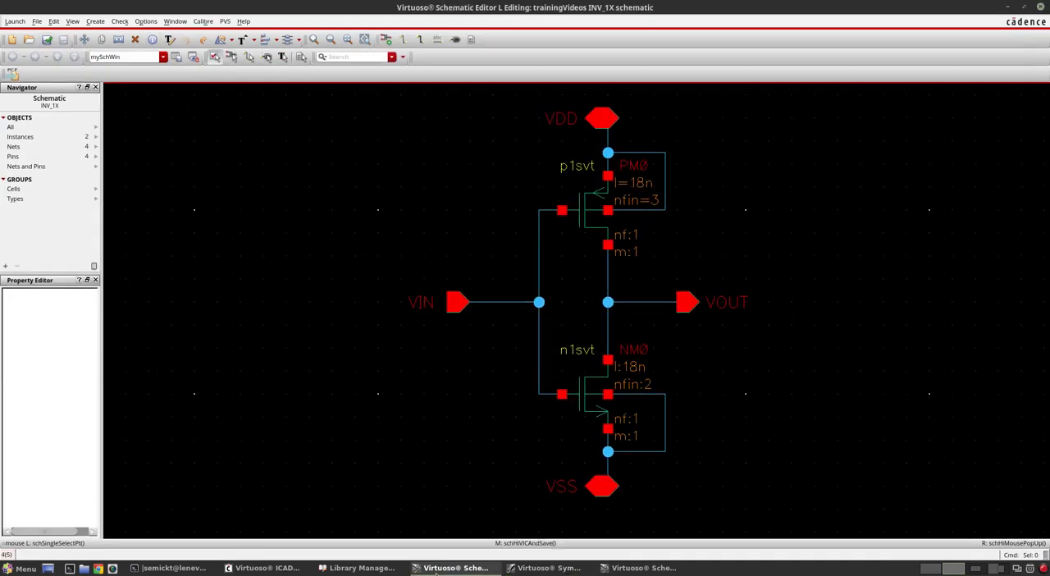
{"action": "left_click", "coordinate": [451, 568]}
{"action": "left_click", "coordinate": [673, 566]}
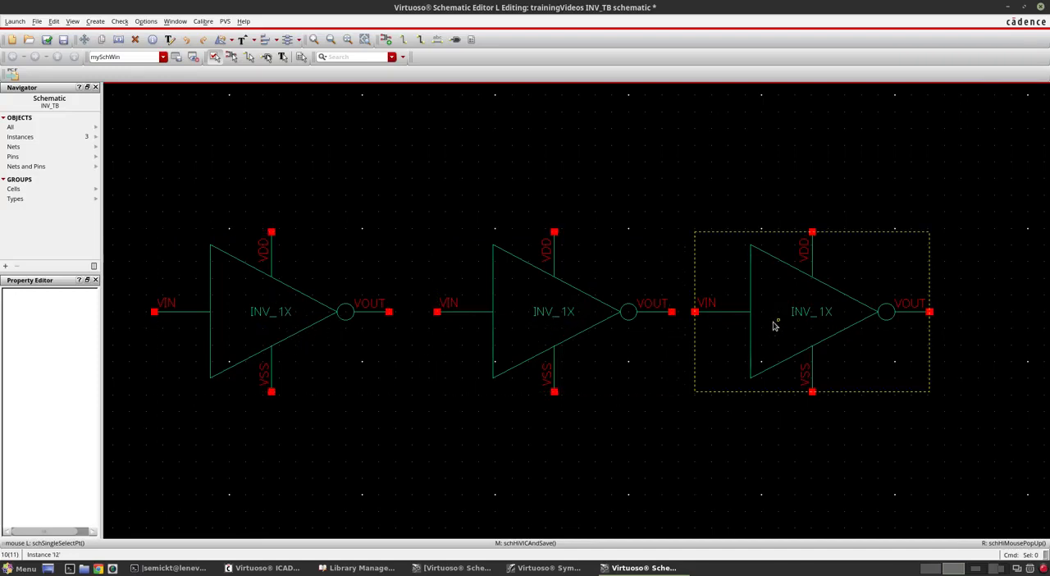
{"action": "left_click", "coordinate": [628, 566]}
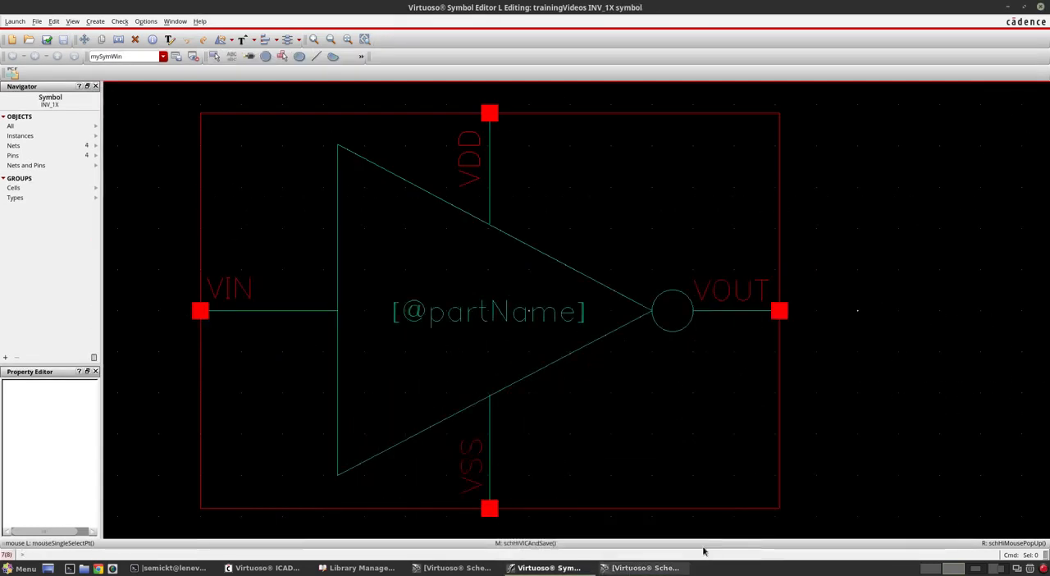
{"action": "key", "text": "f"}
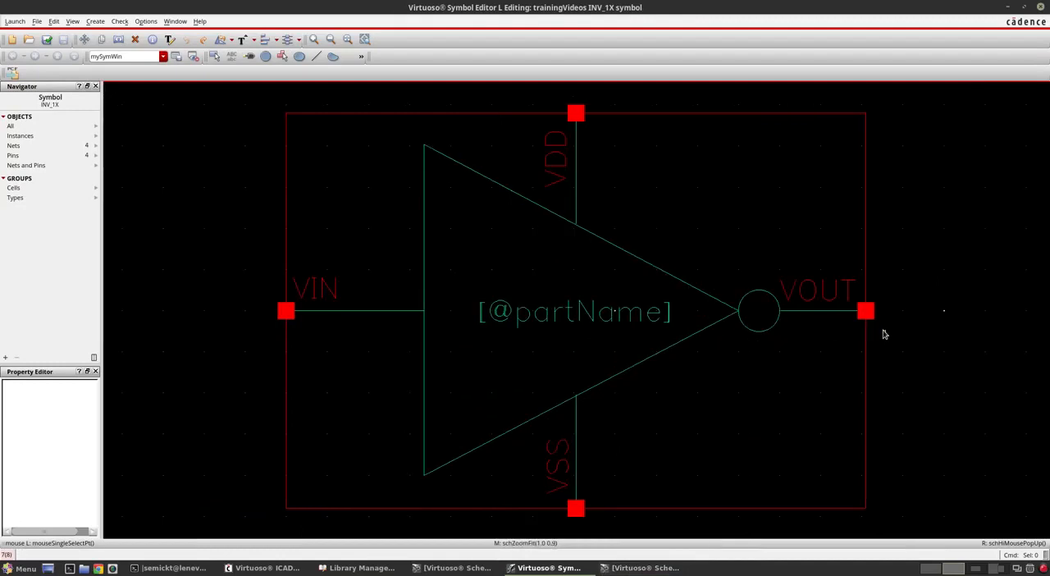